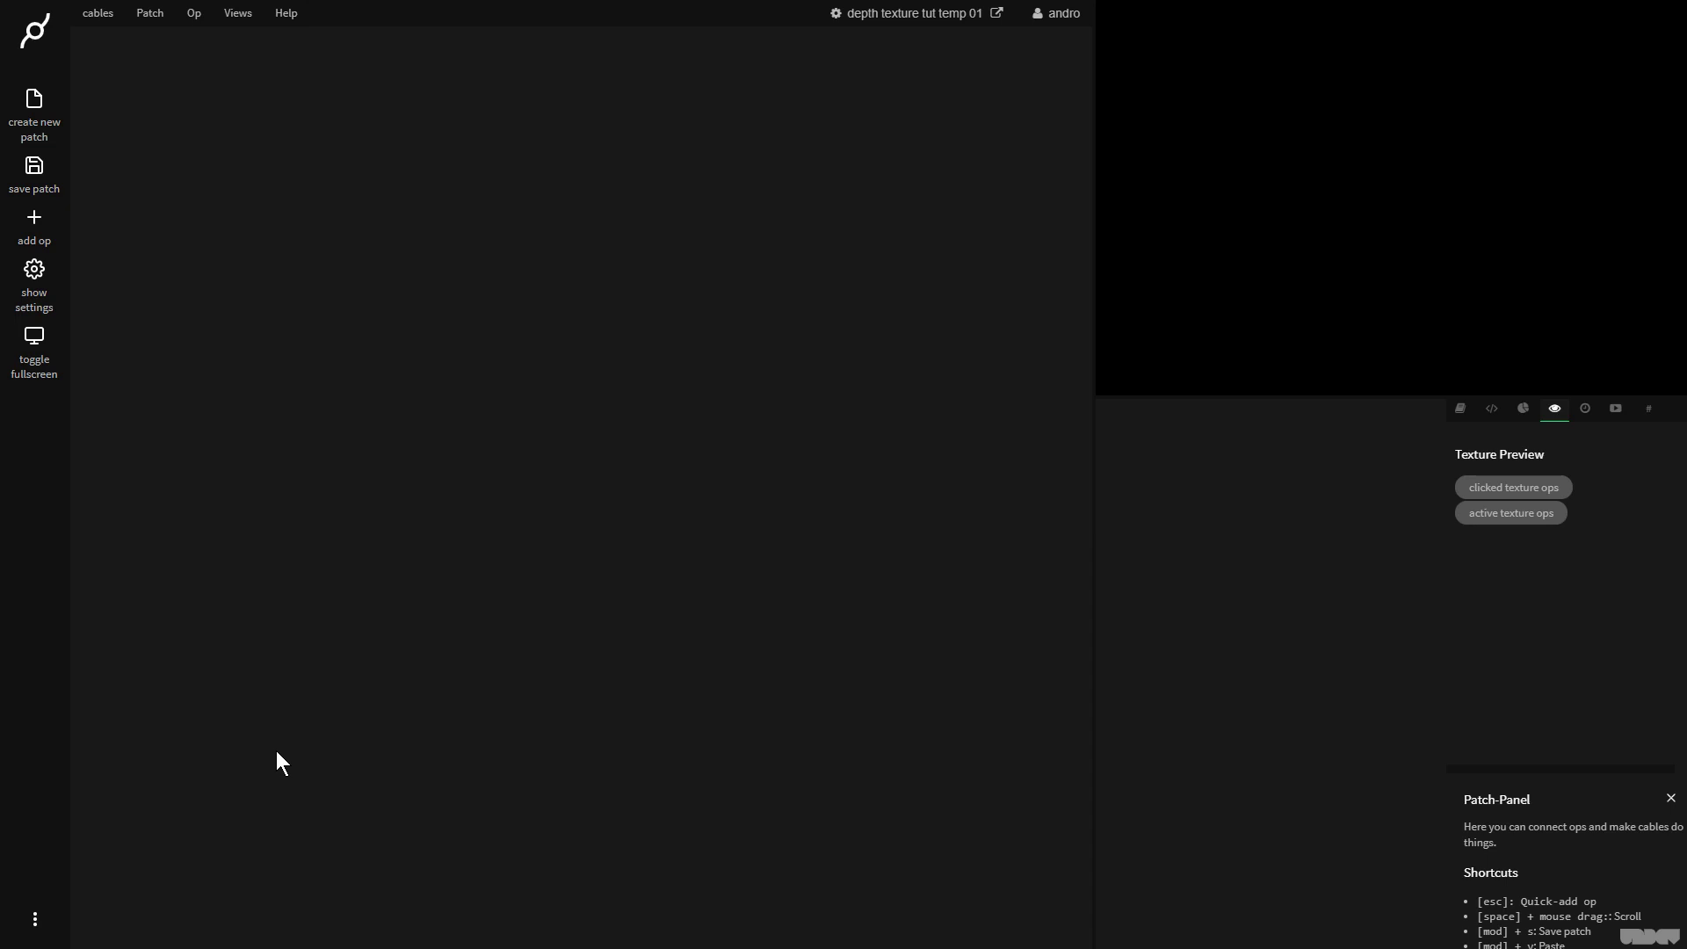
Add a MainLoop op, move it up-left, and add a Sequence op below it.
left_click(503, 318)
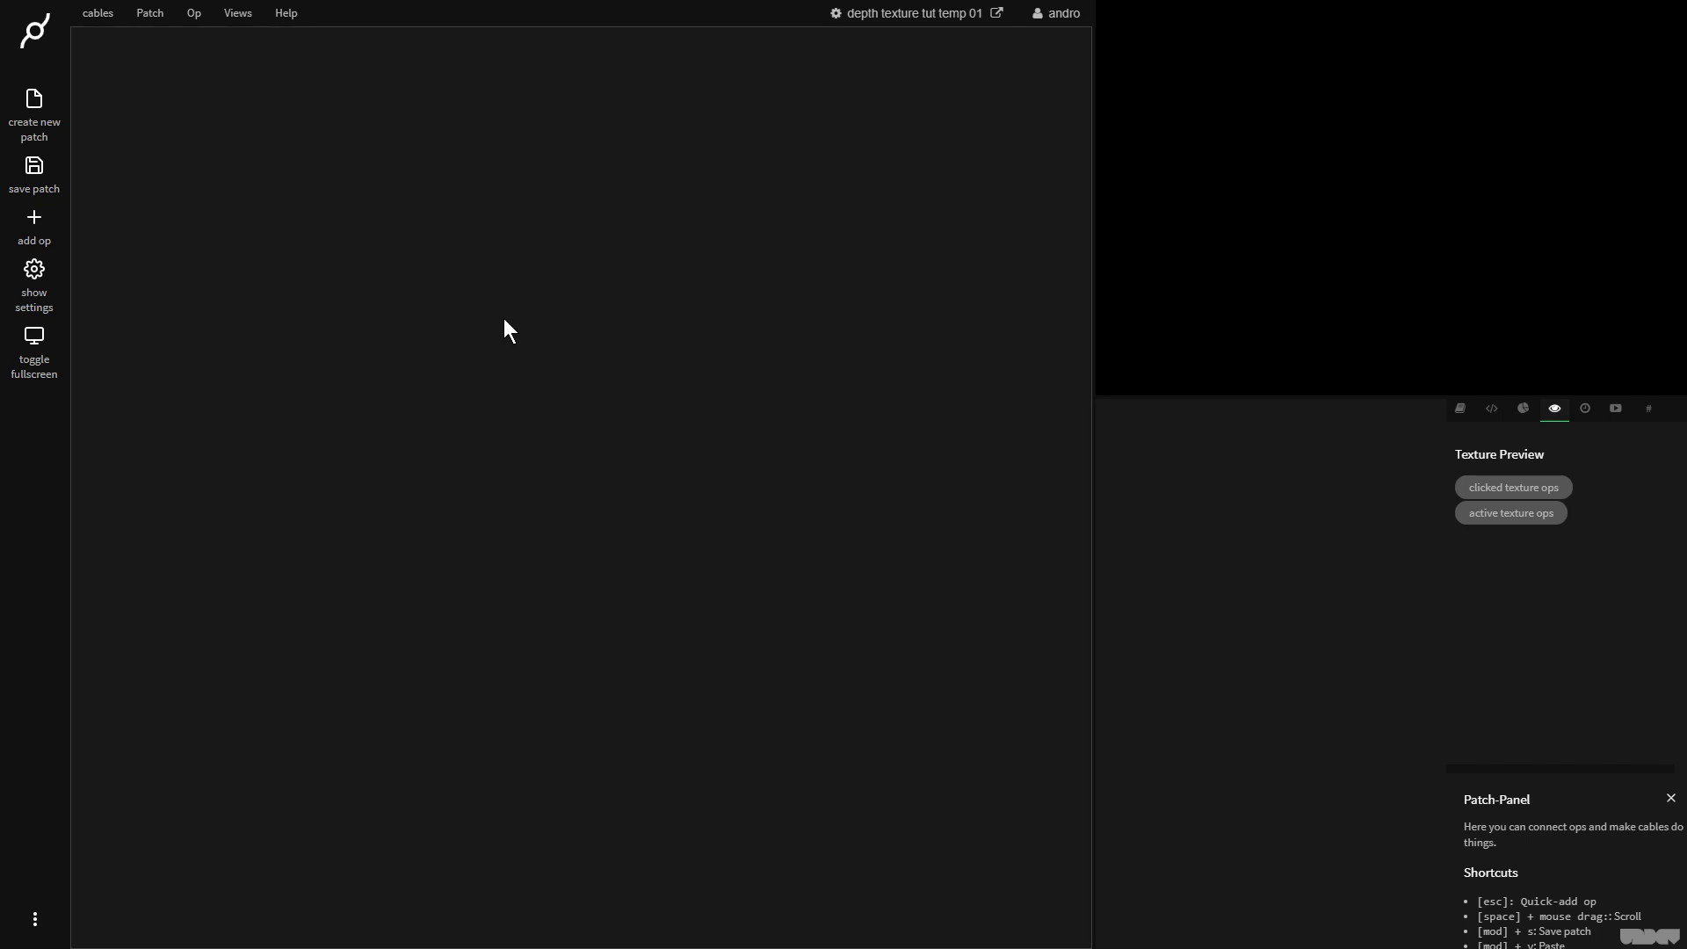
key("Escape")
type("main")
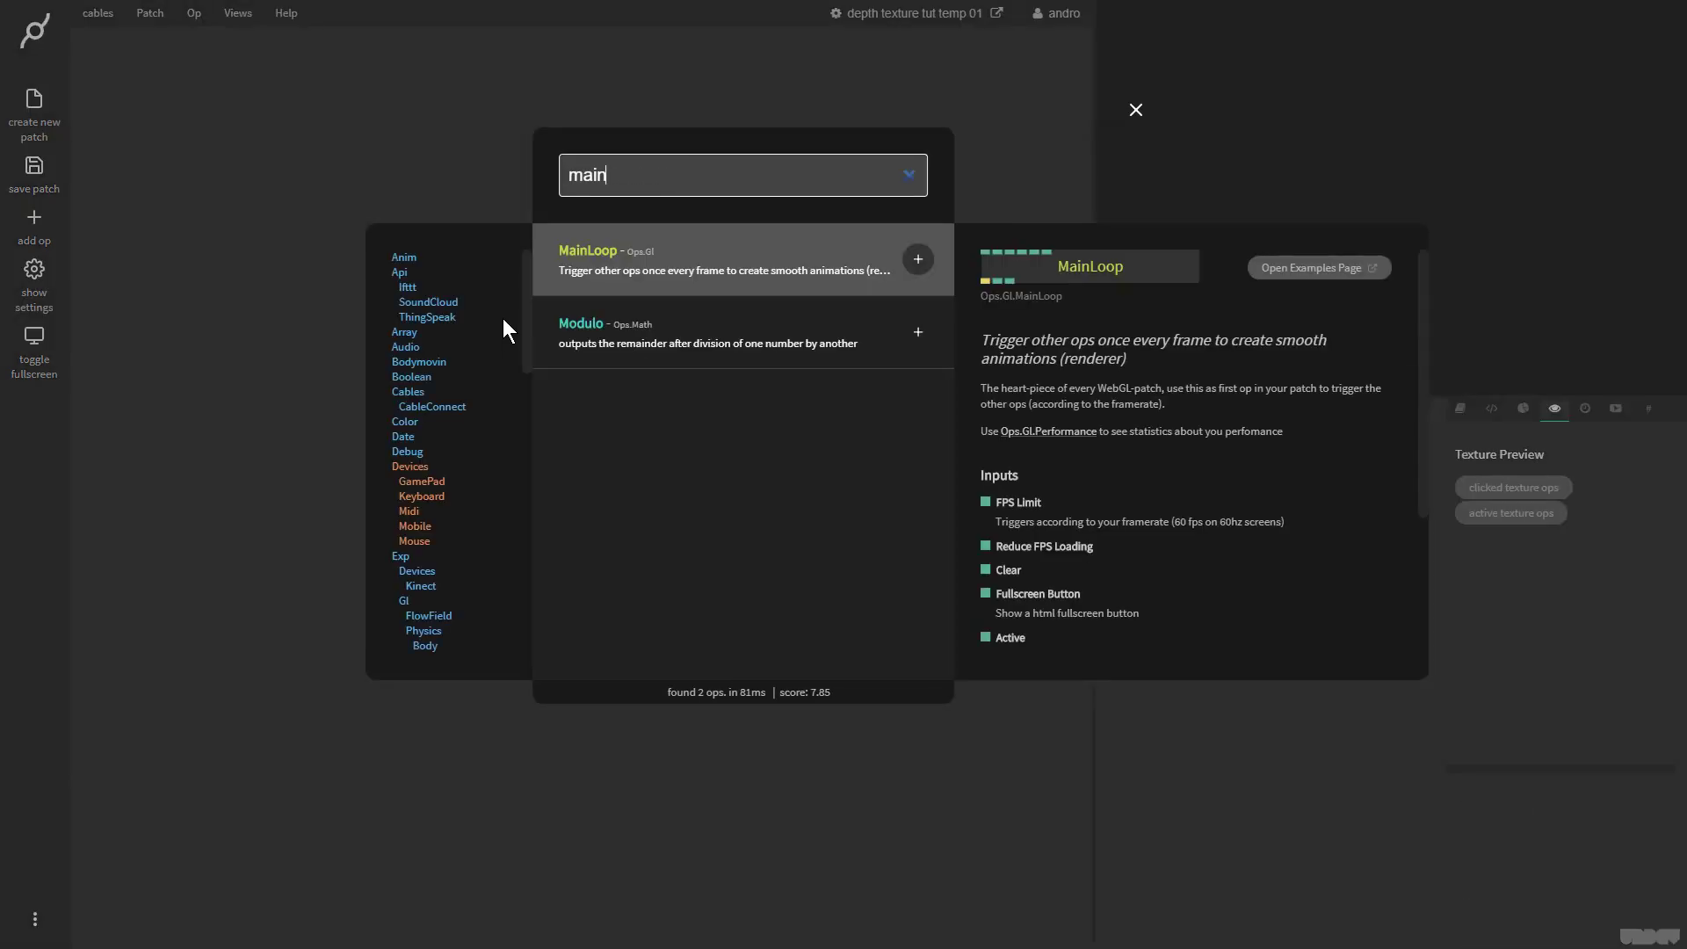
type("lo")
key("Return")
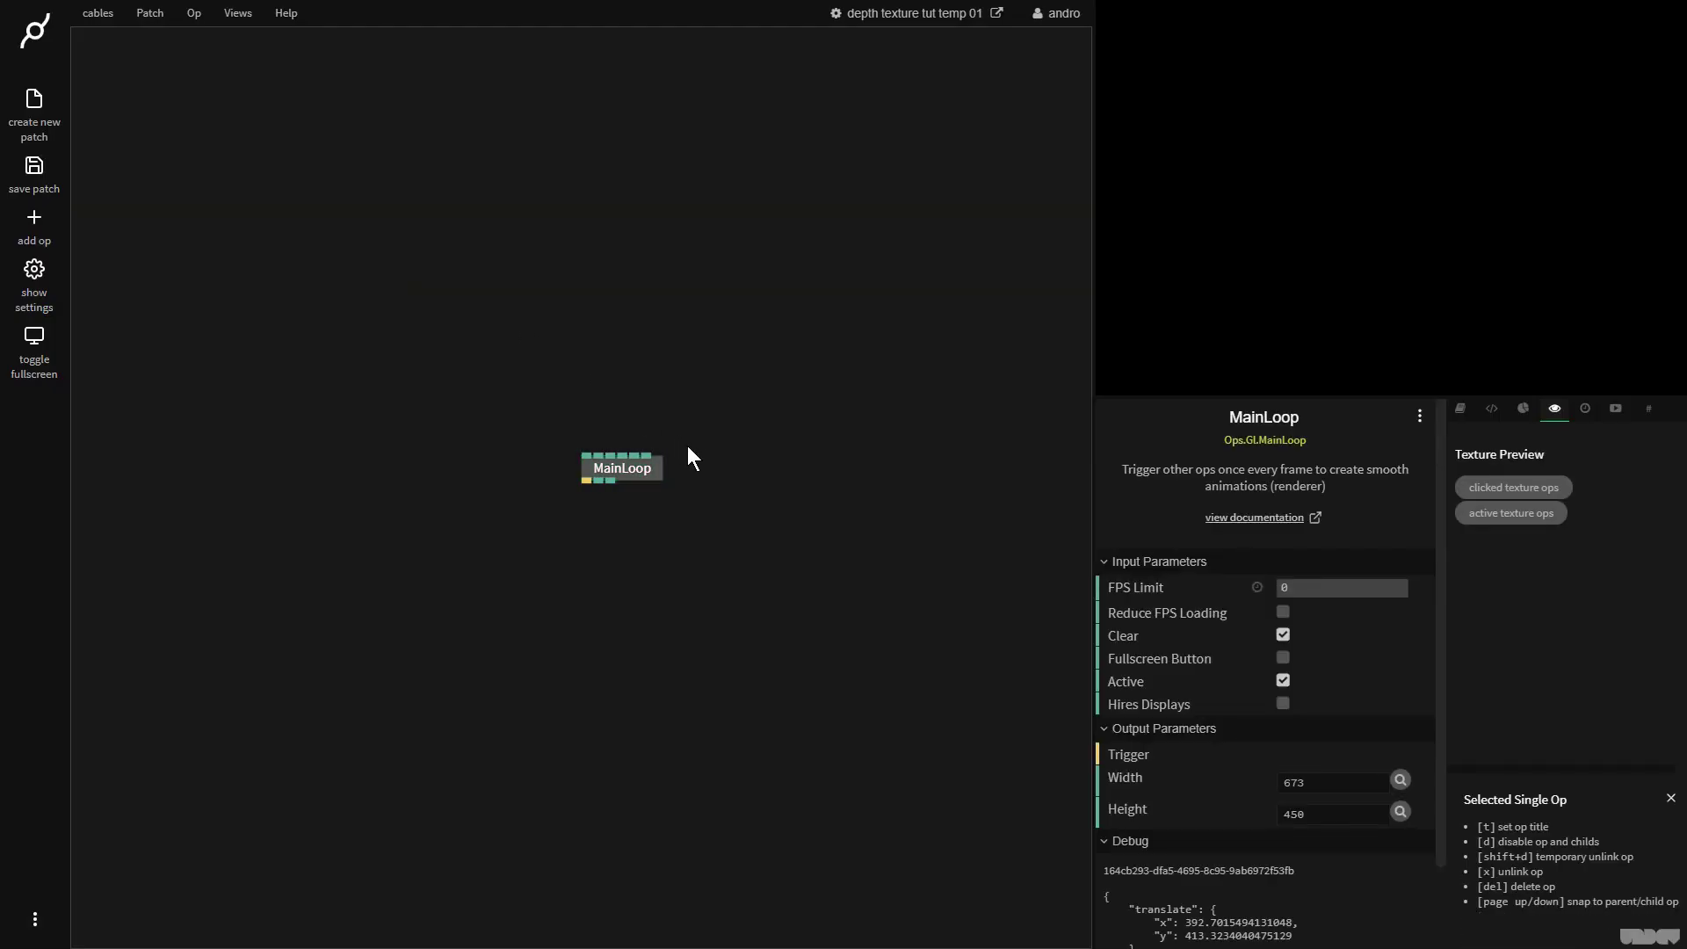
left_click_drag(587, 464, 464, 389)
type("seq")
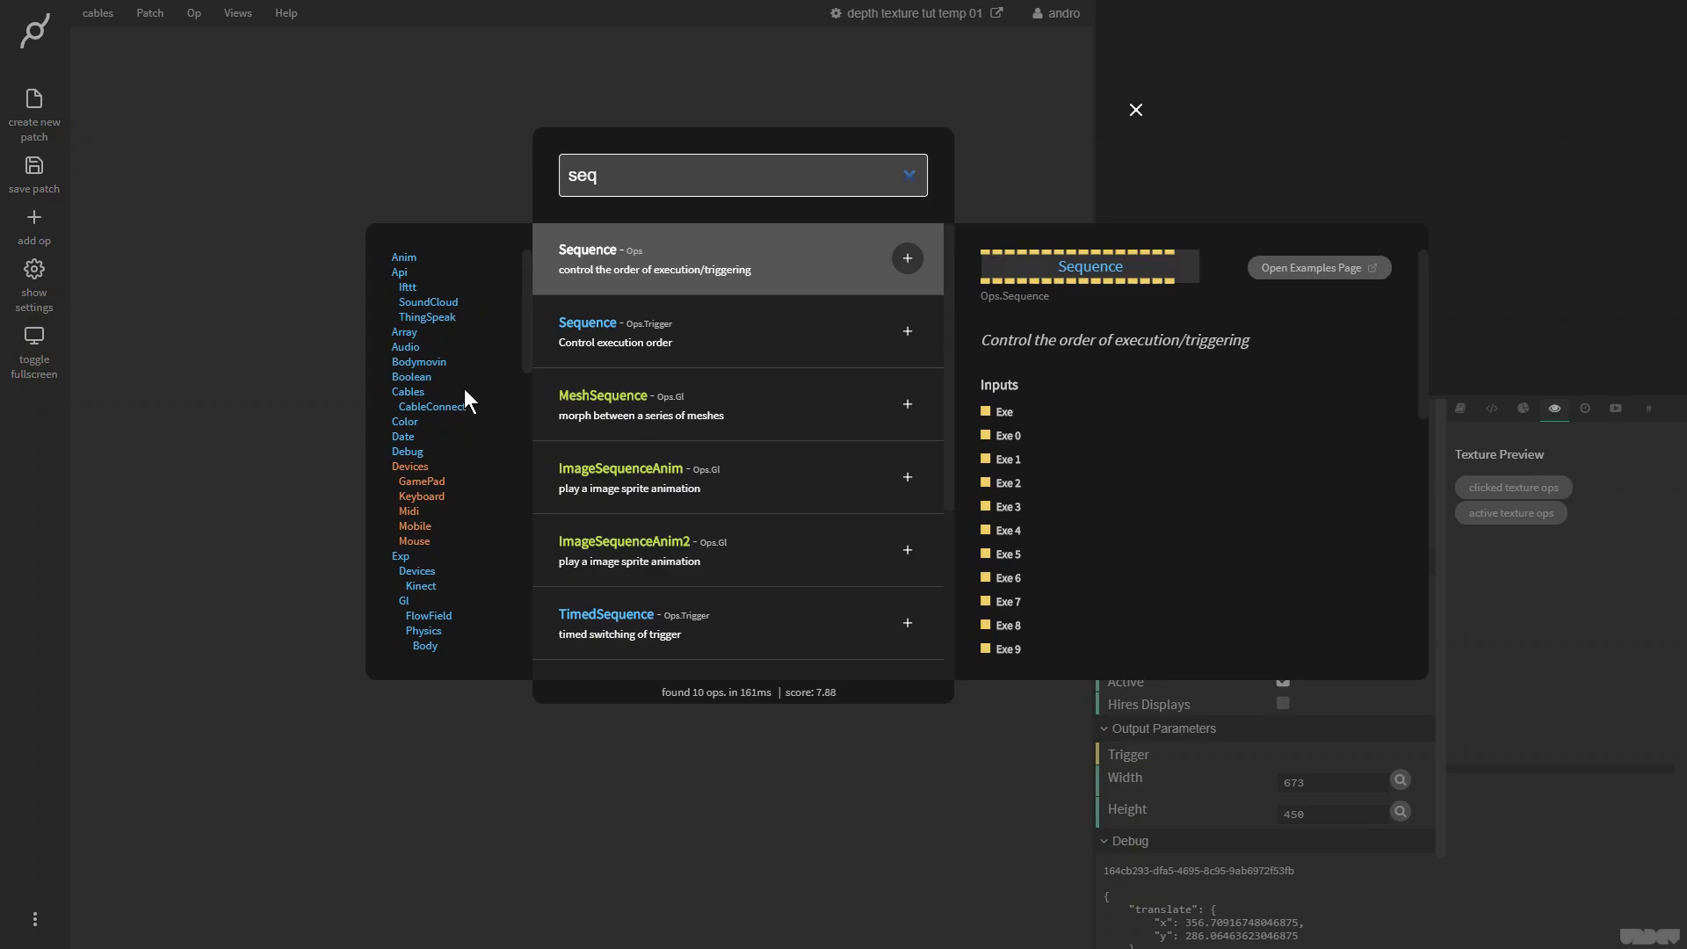
key("Return")
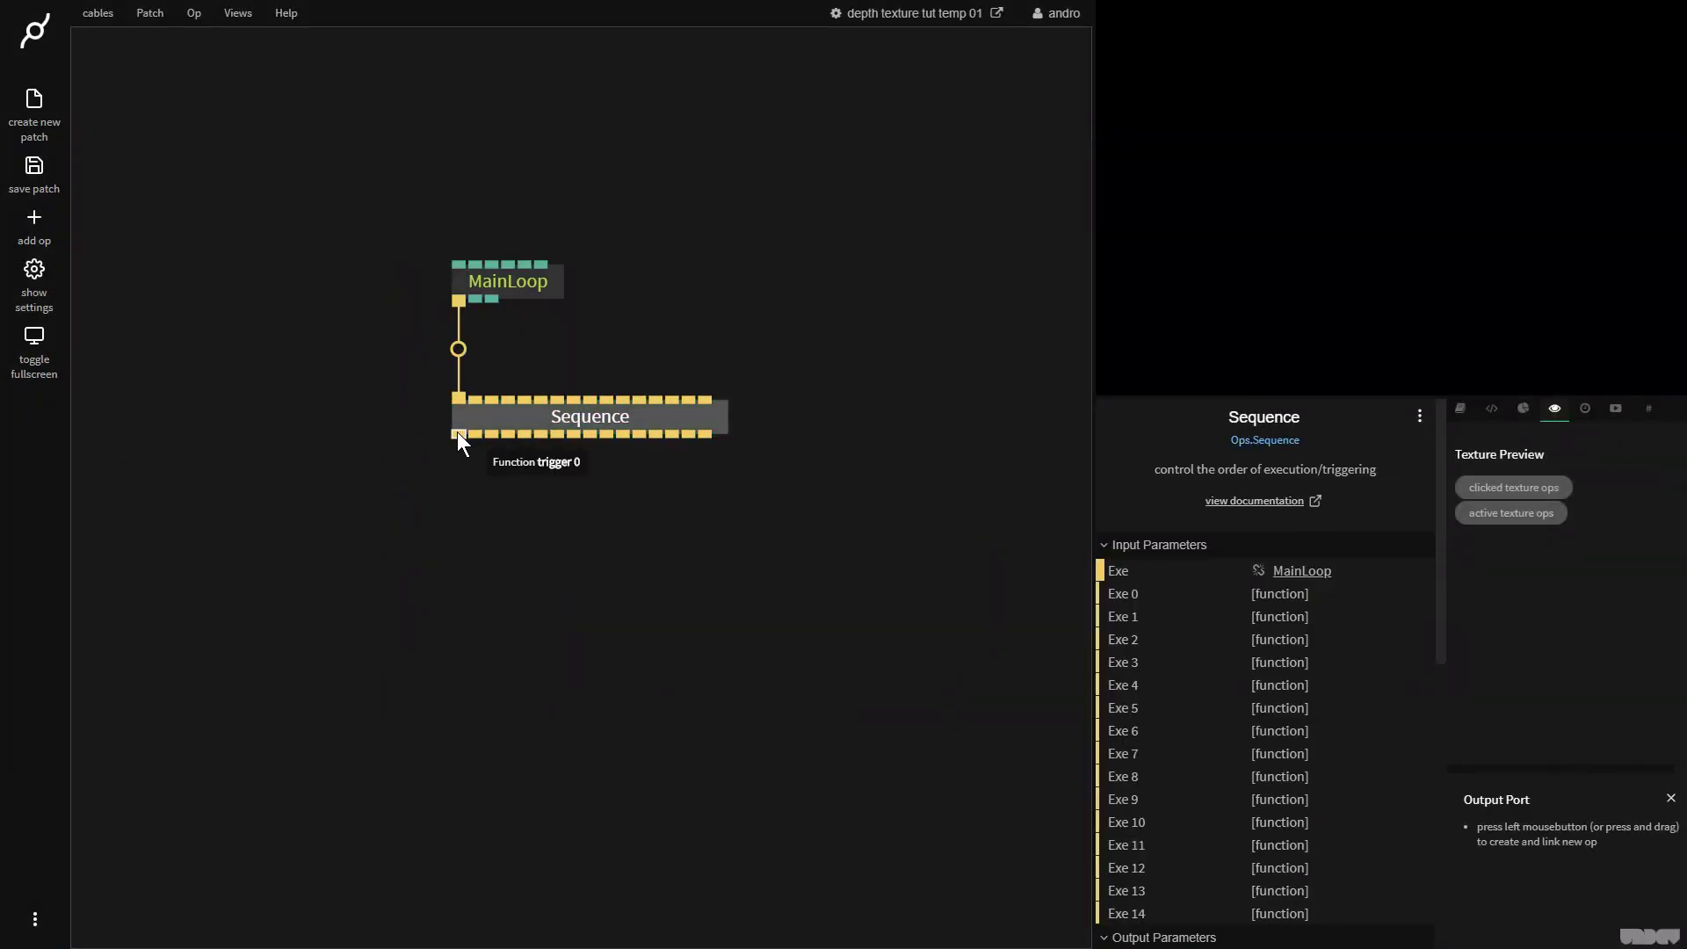
Chain a Transform op under Sequence and a MatCapMaterialNew op under Transform.
left_click_drag(458, 433, 455, 515)
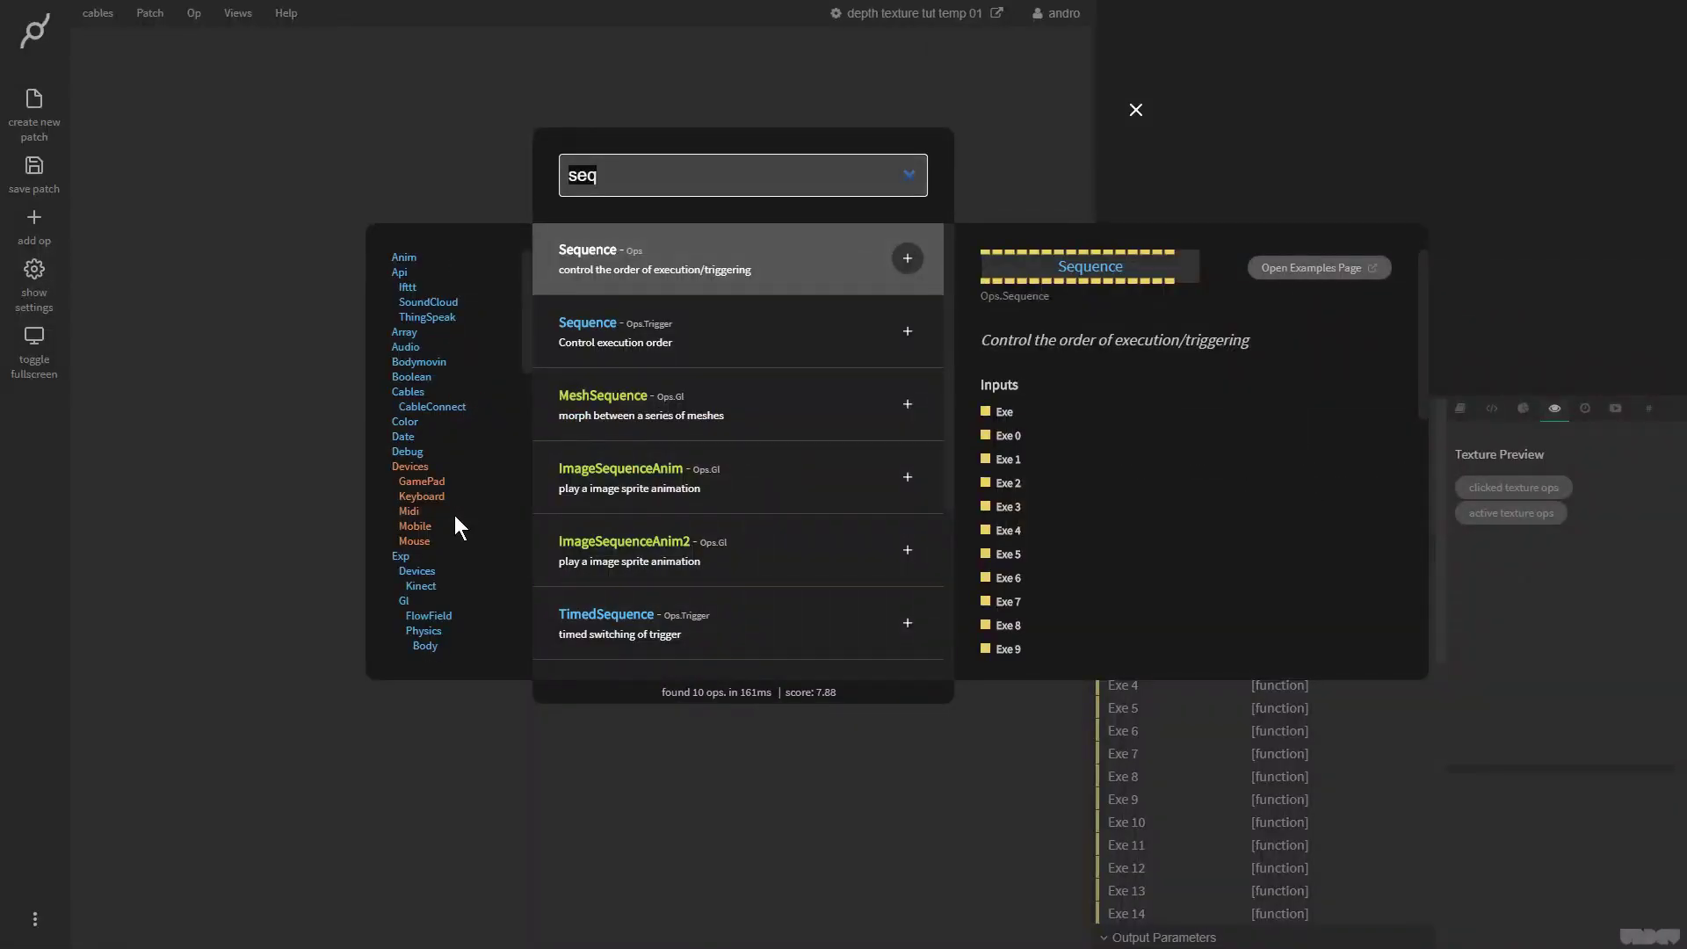
type("transf")
key("Escape")
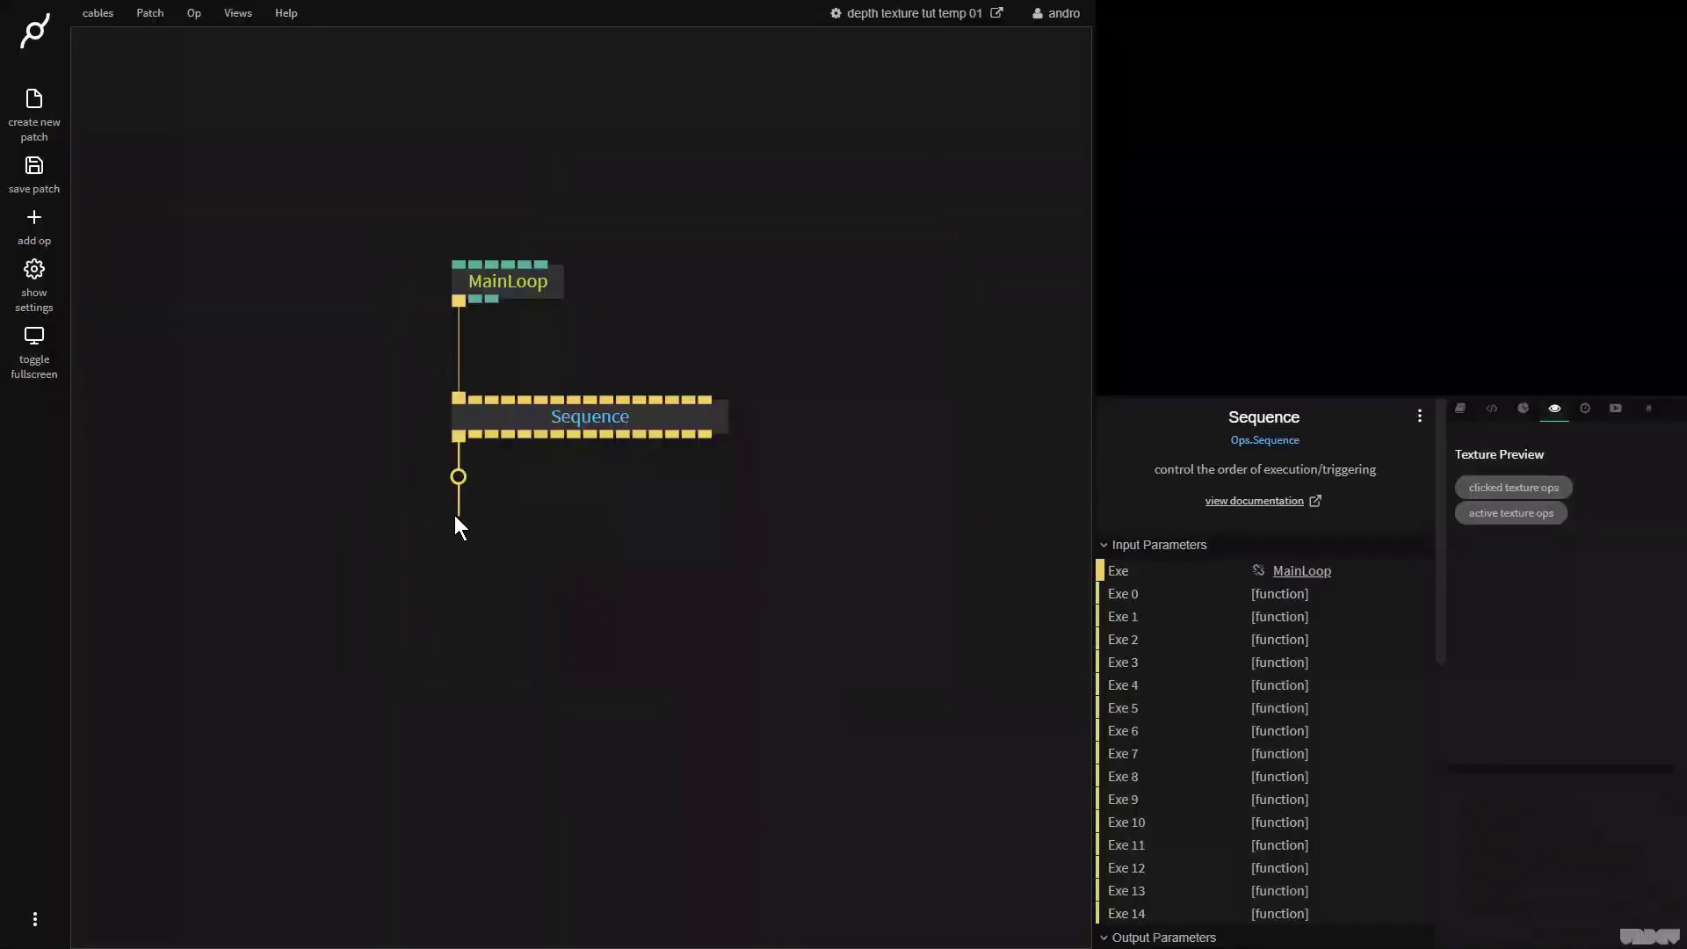
left_click_drag(459, 554, 465, 630)
type("matcap")
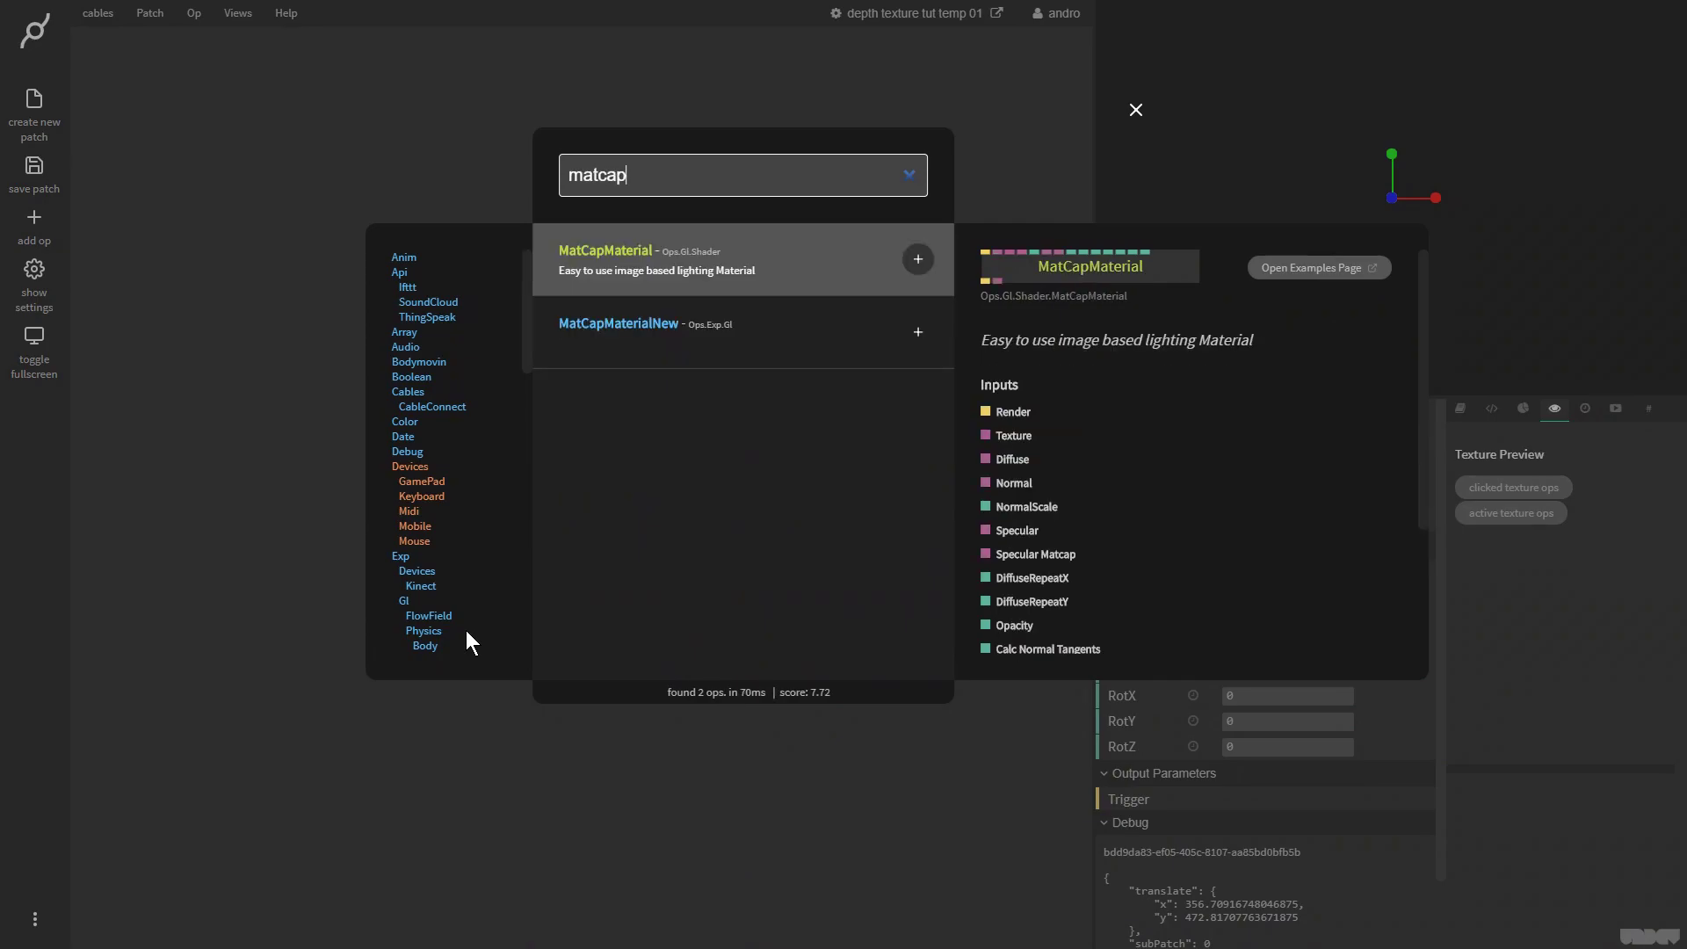
key("Down")
key("Return")
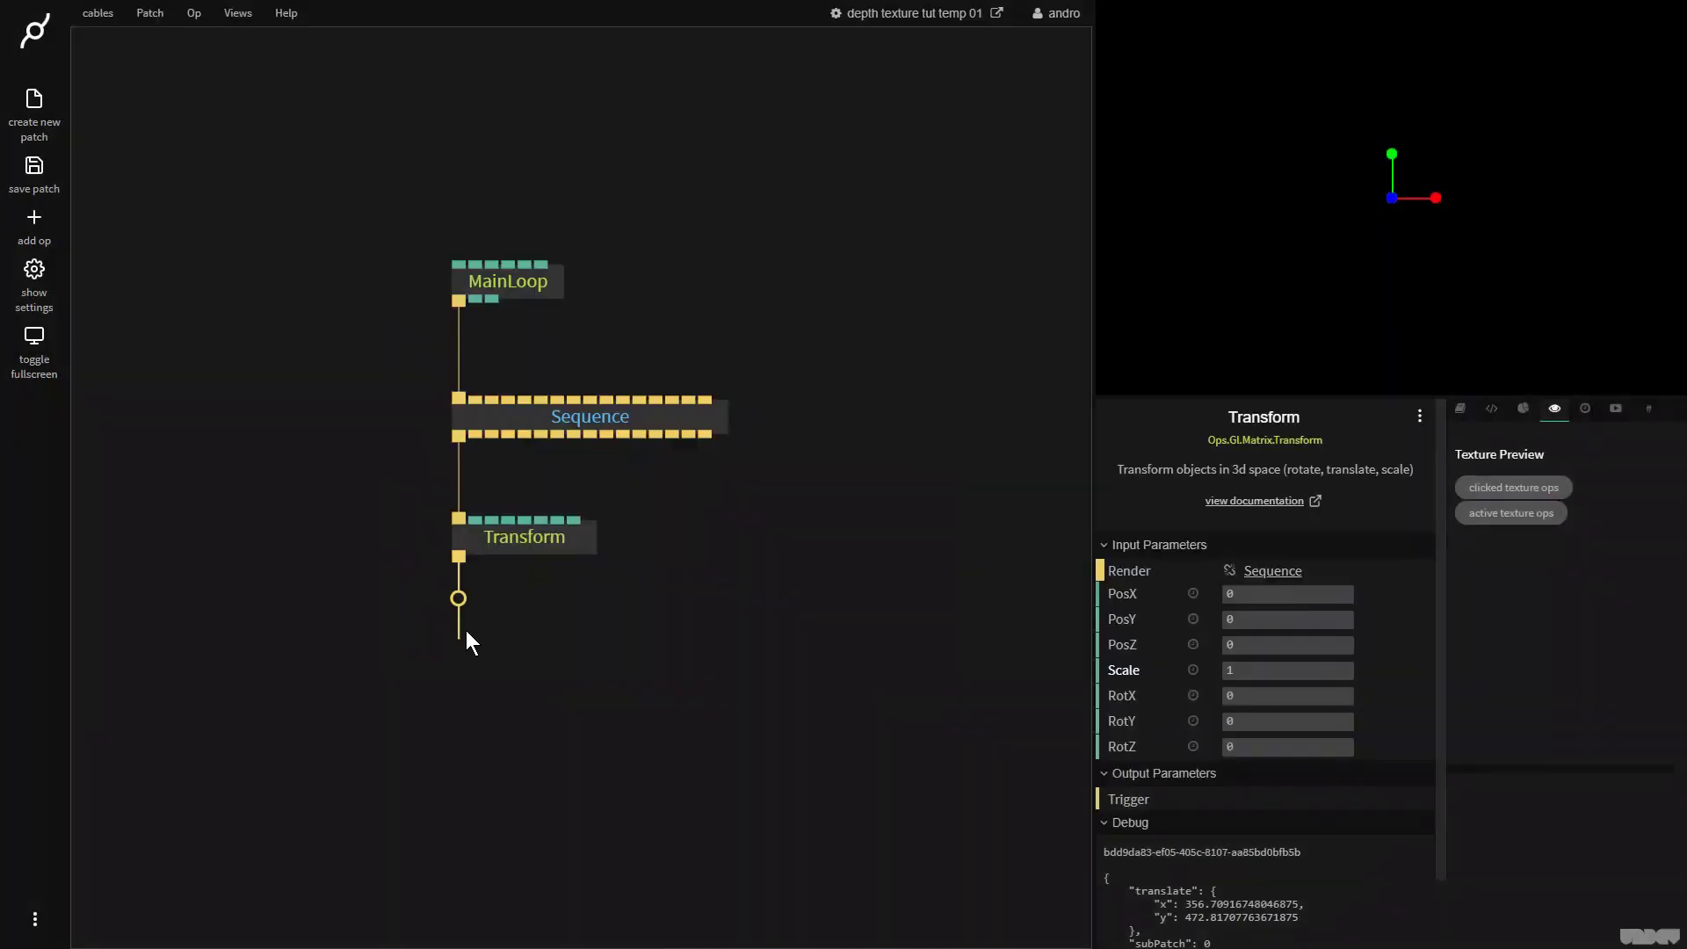
Add a RandomCluster op below the material and pull a new link from its output.
left_click_drag(455, 678, 450, 725)
type("rand")
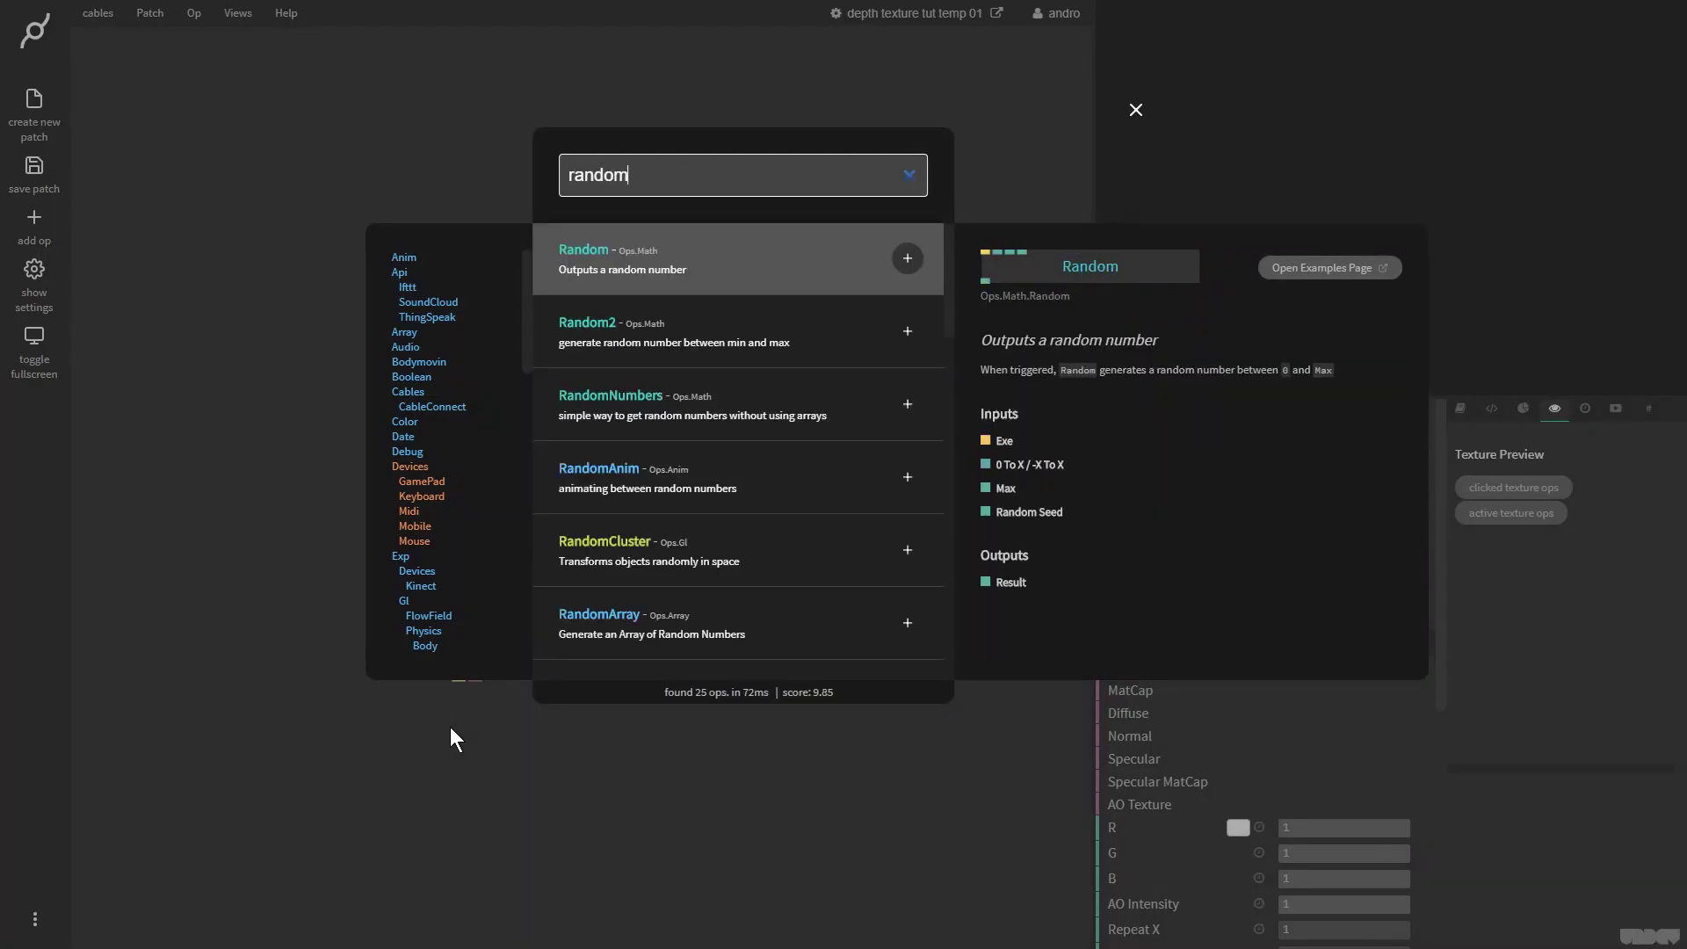
type("omc")
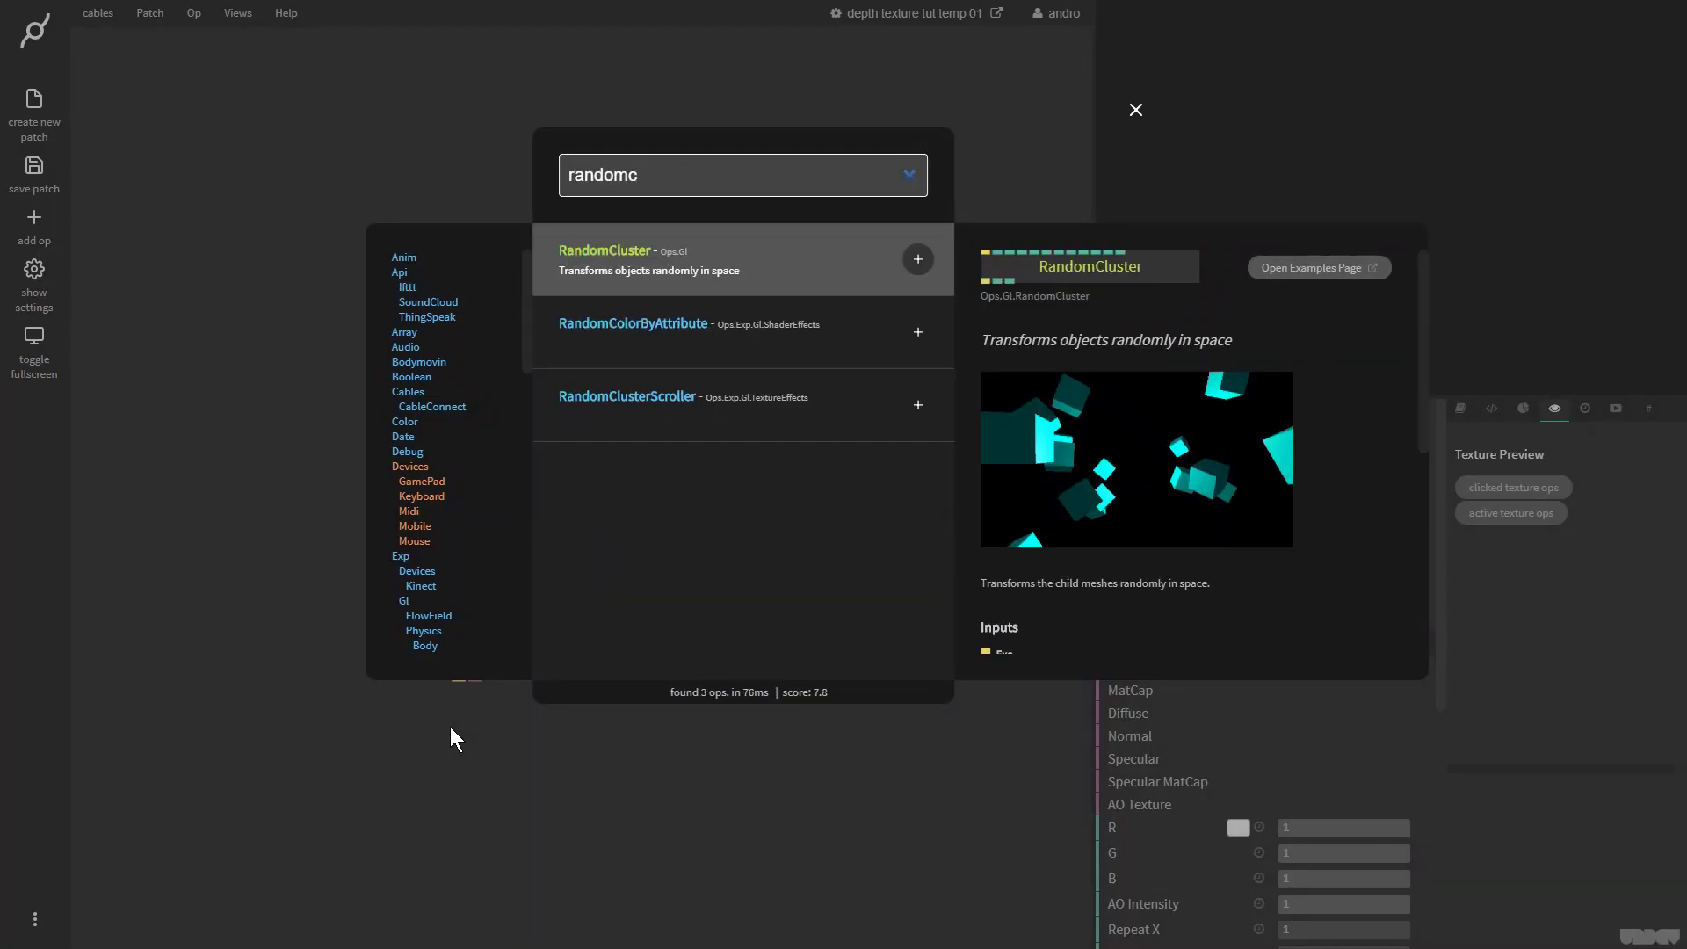
key("Return")
scroll(305, 598, "down", 3)
left_click_drag(402, 620, 402, 699)
Add a Sphere op under RandomCluster and a Texture op feeding MatCapMaterialNew, placed up-left.
type("sphere")
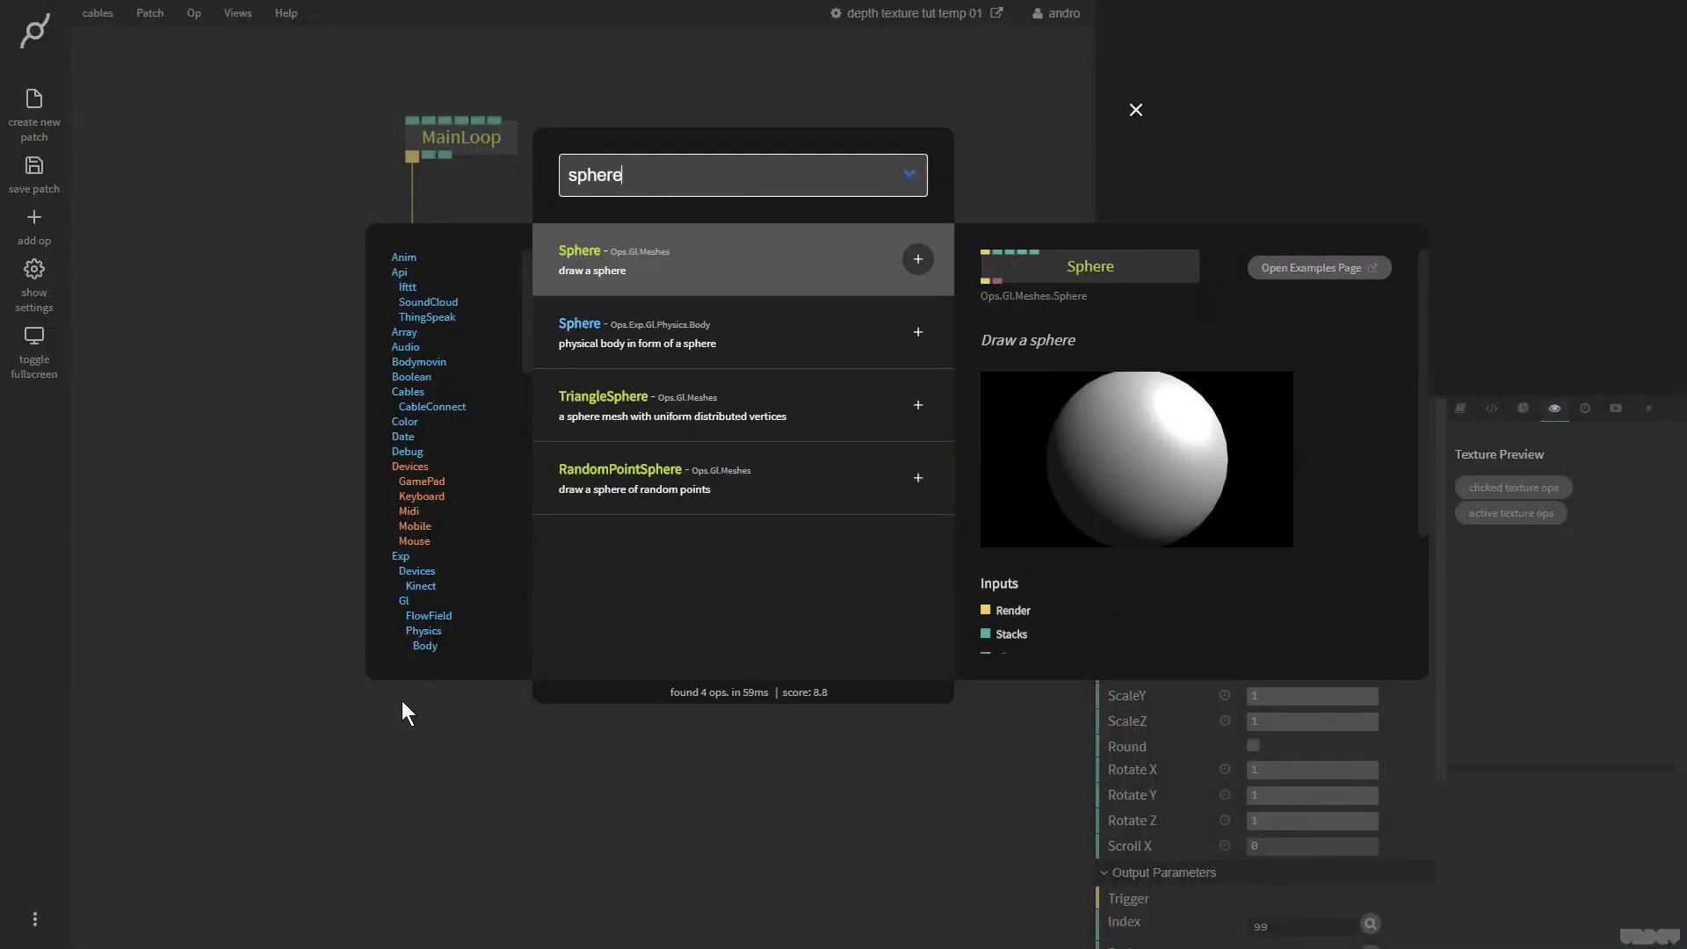
key("Return")
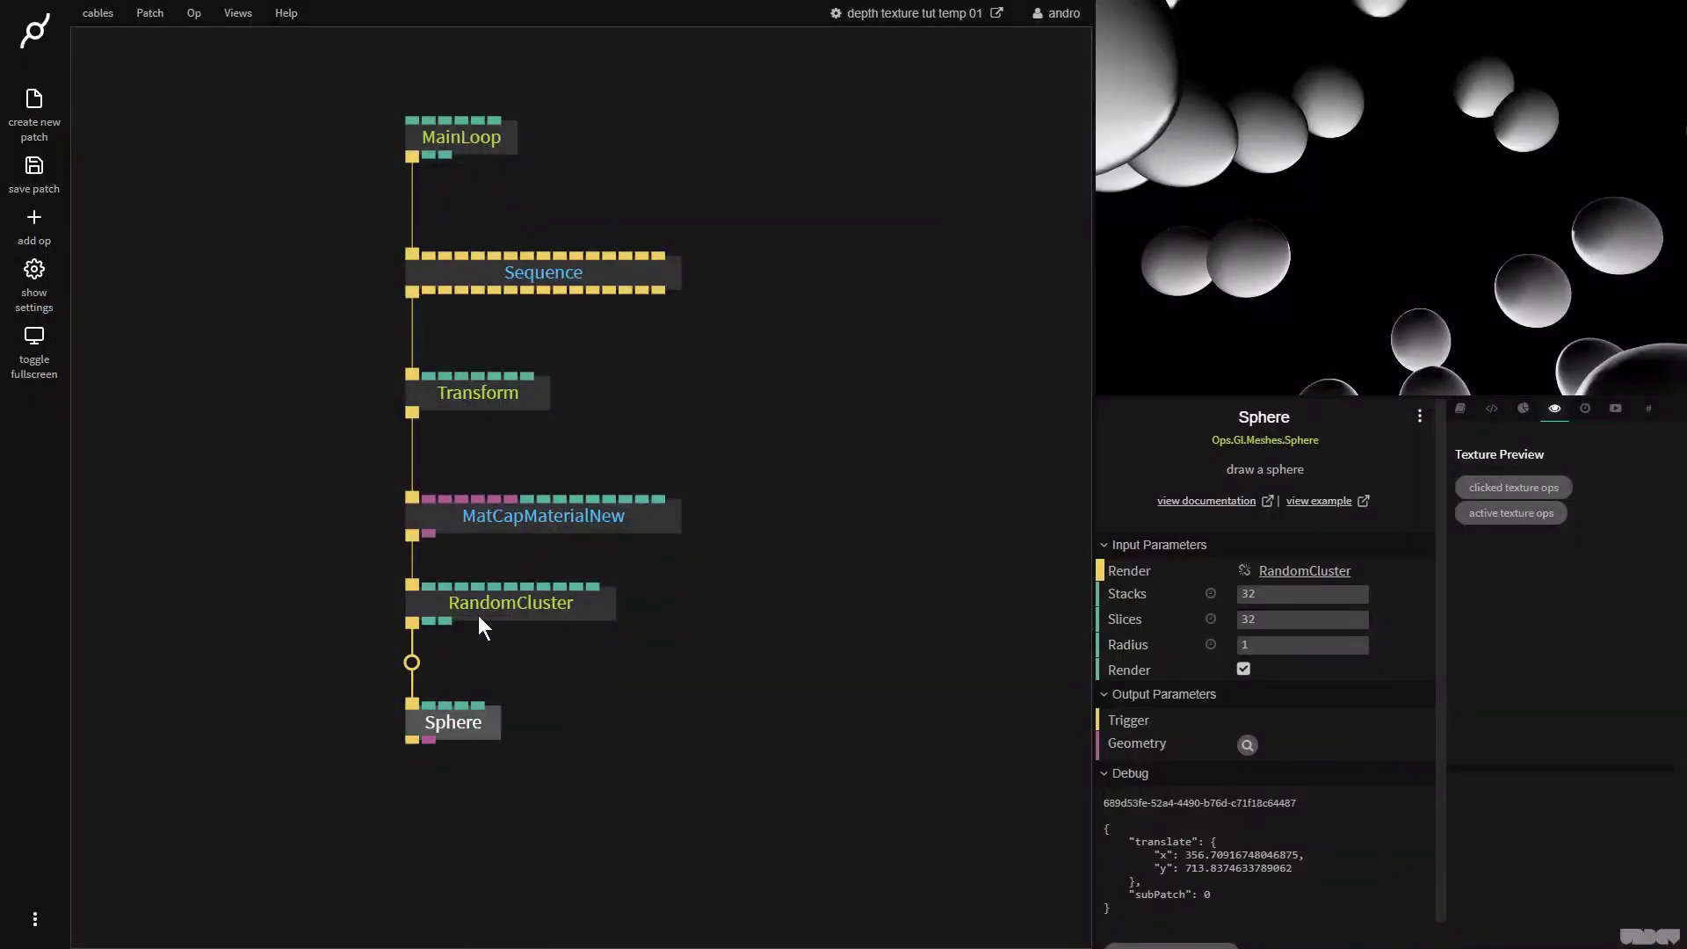
left_click_drag(427, 499, 681, 436)
type("texture")
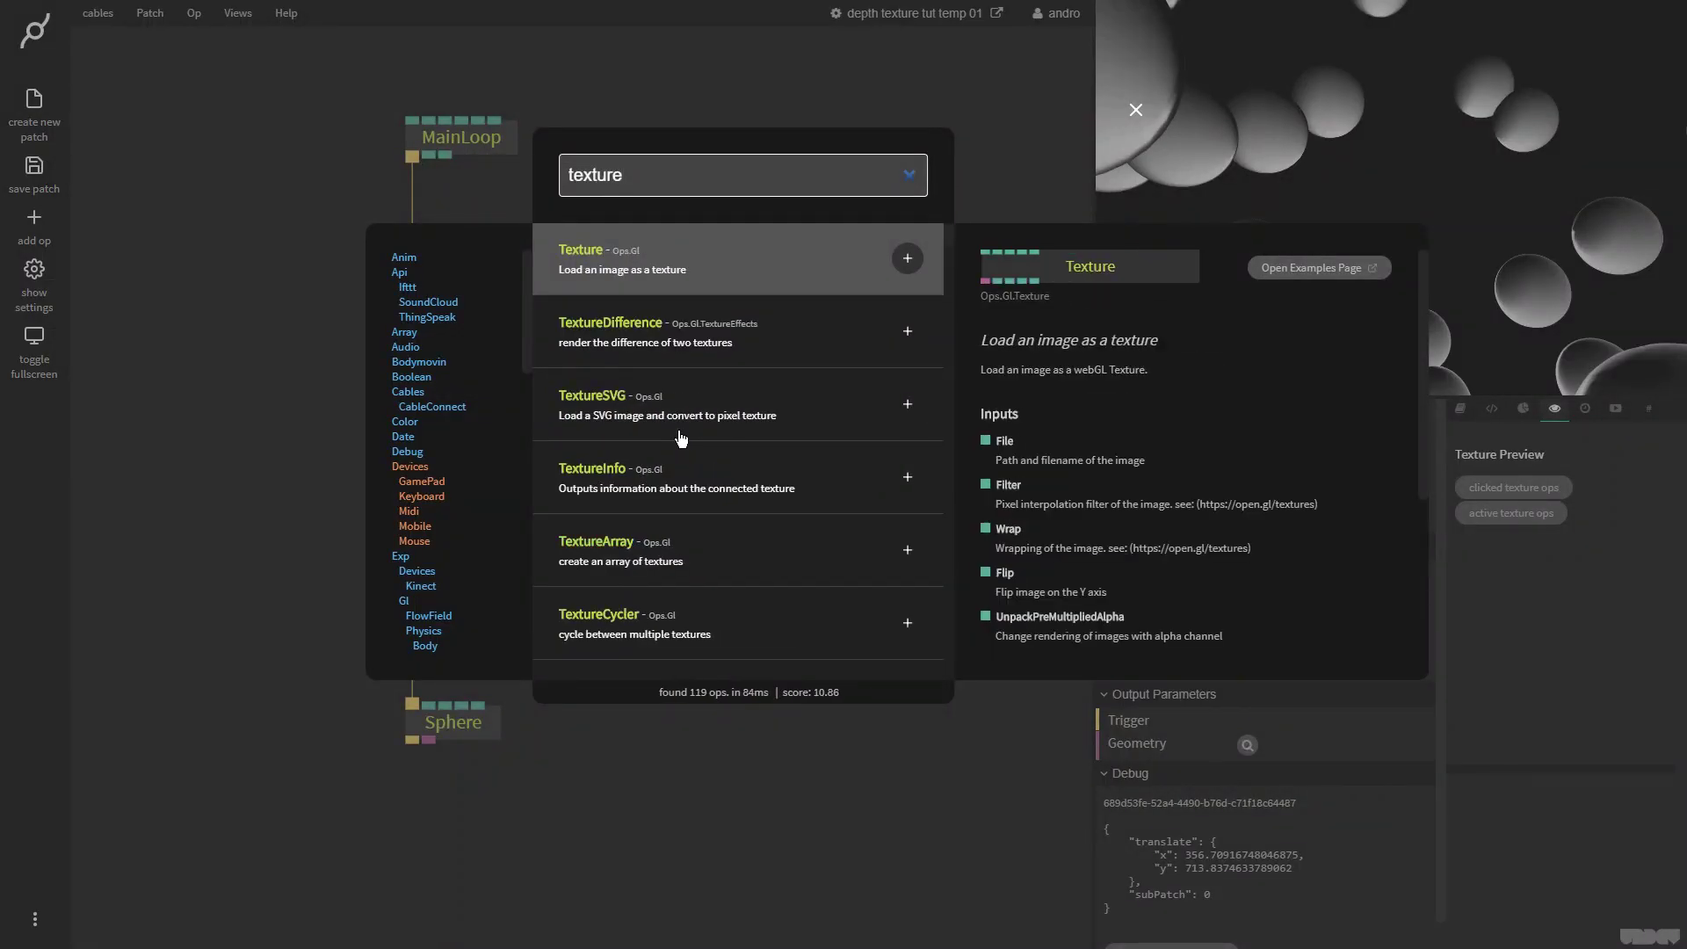
key("Return")
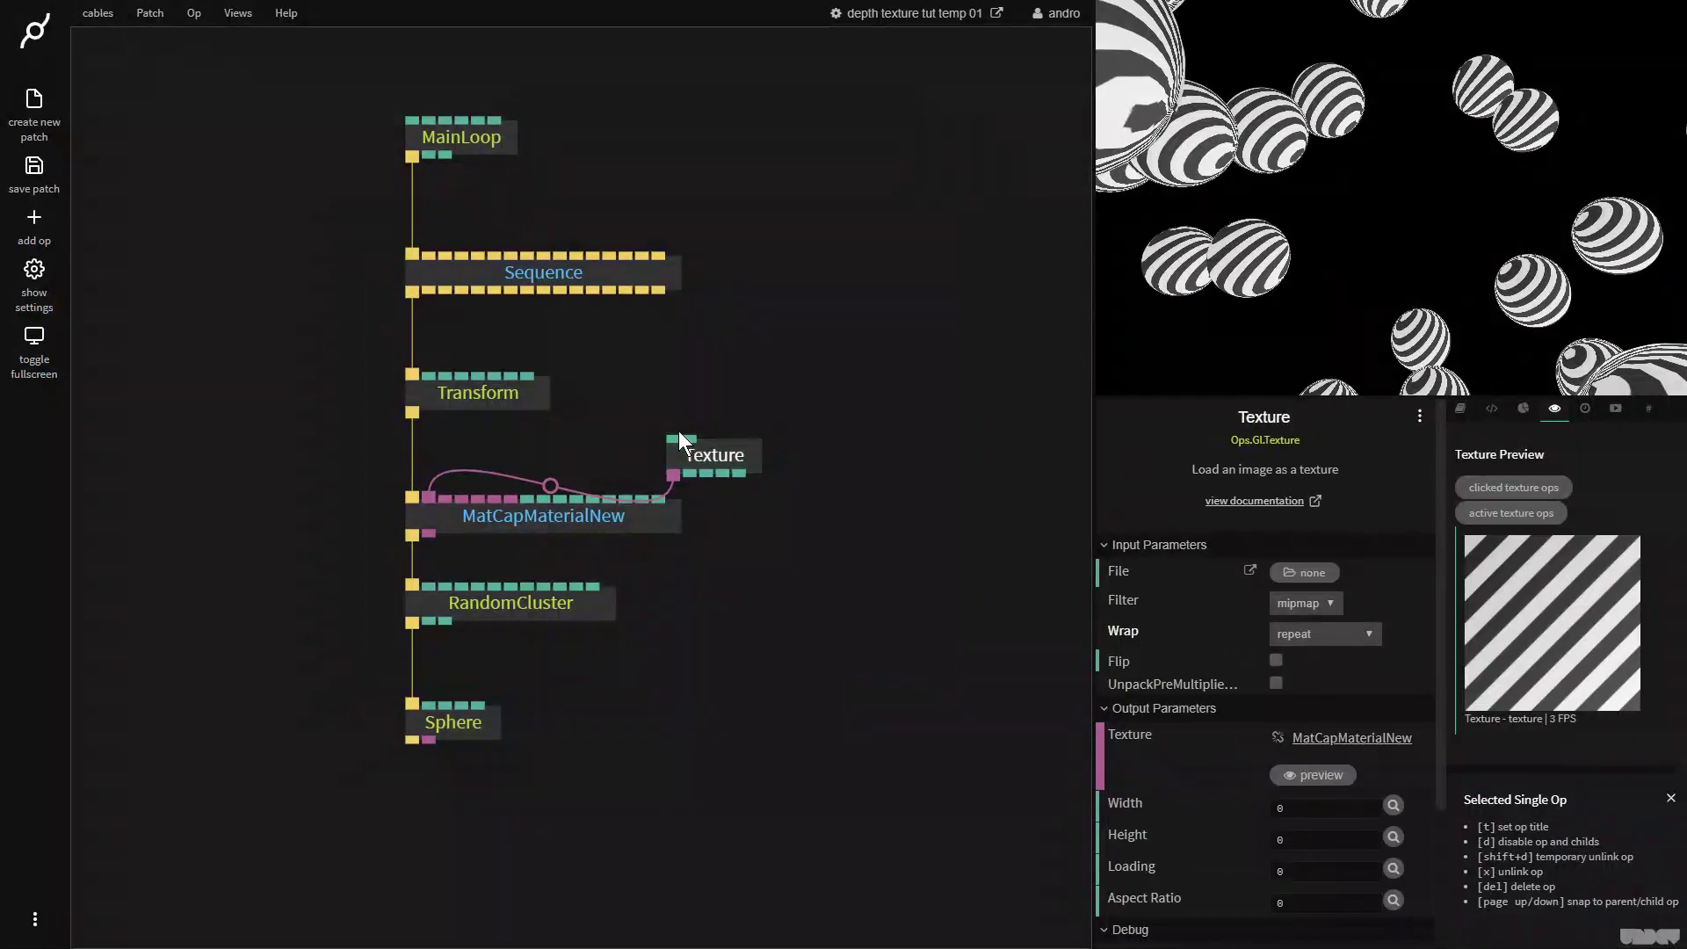
left_click_drag(739, 436, 668, 393)
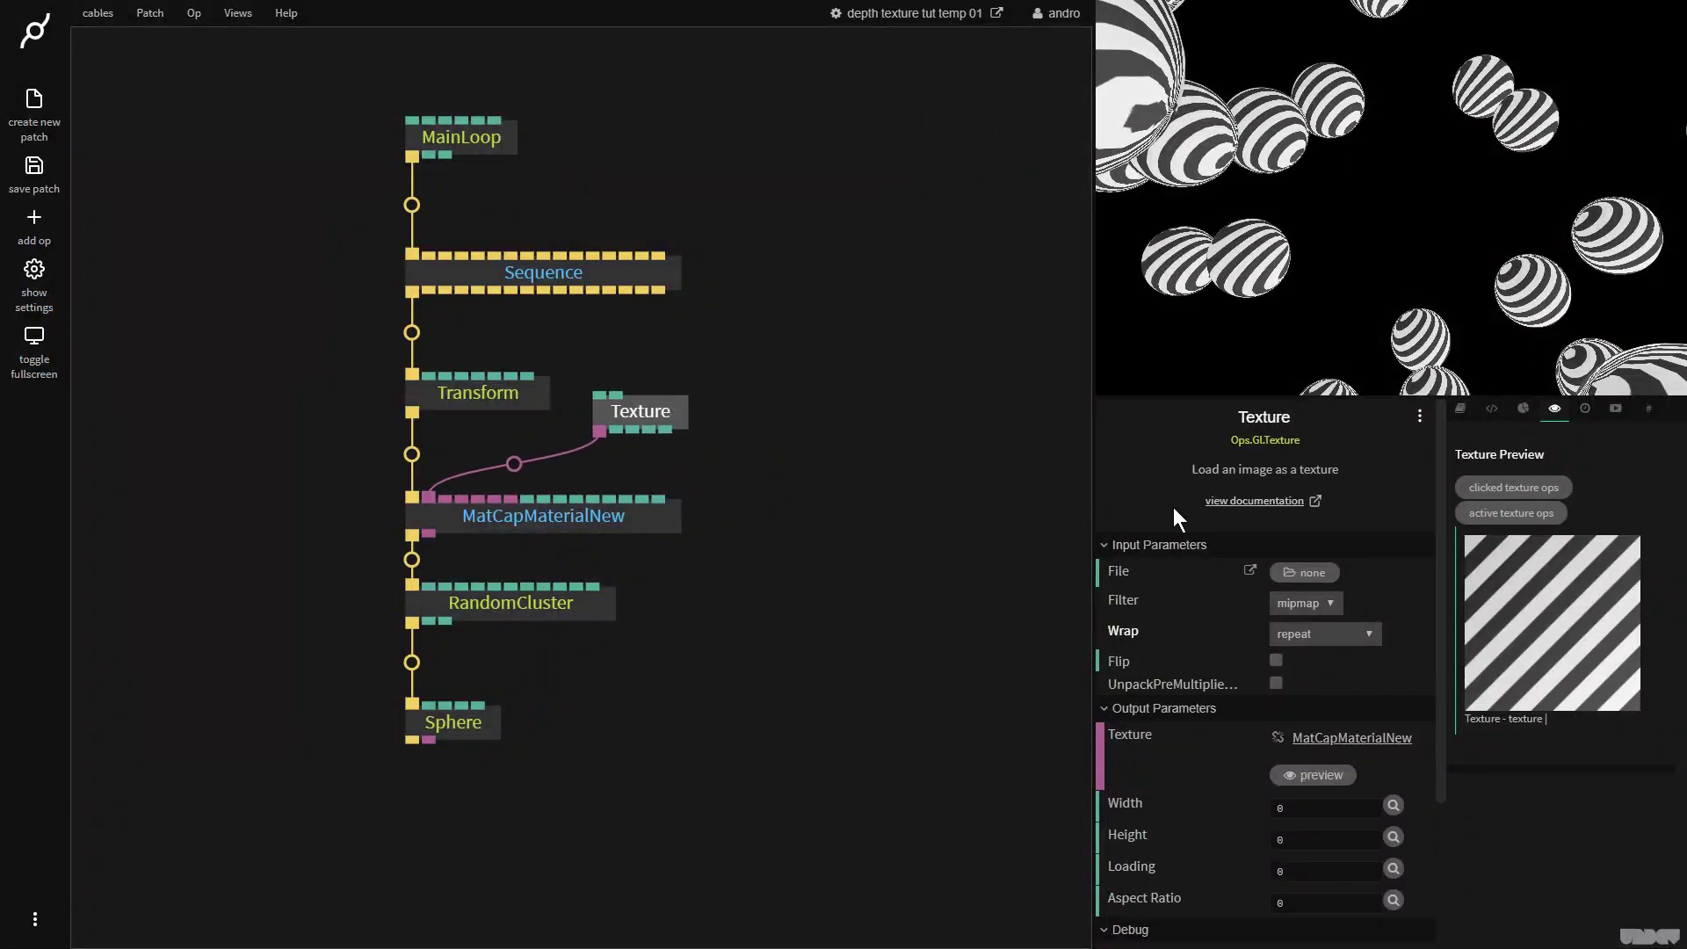
Load thuglee-chrome-02b.jpg from the library's MatCaps into the Texture op.
left_click(1289, 573)
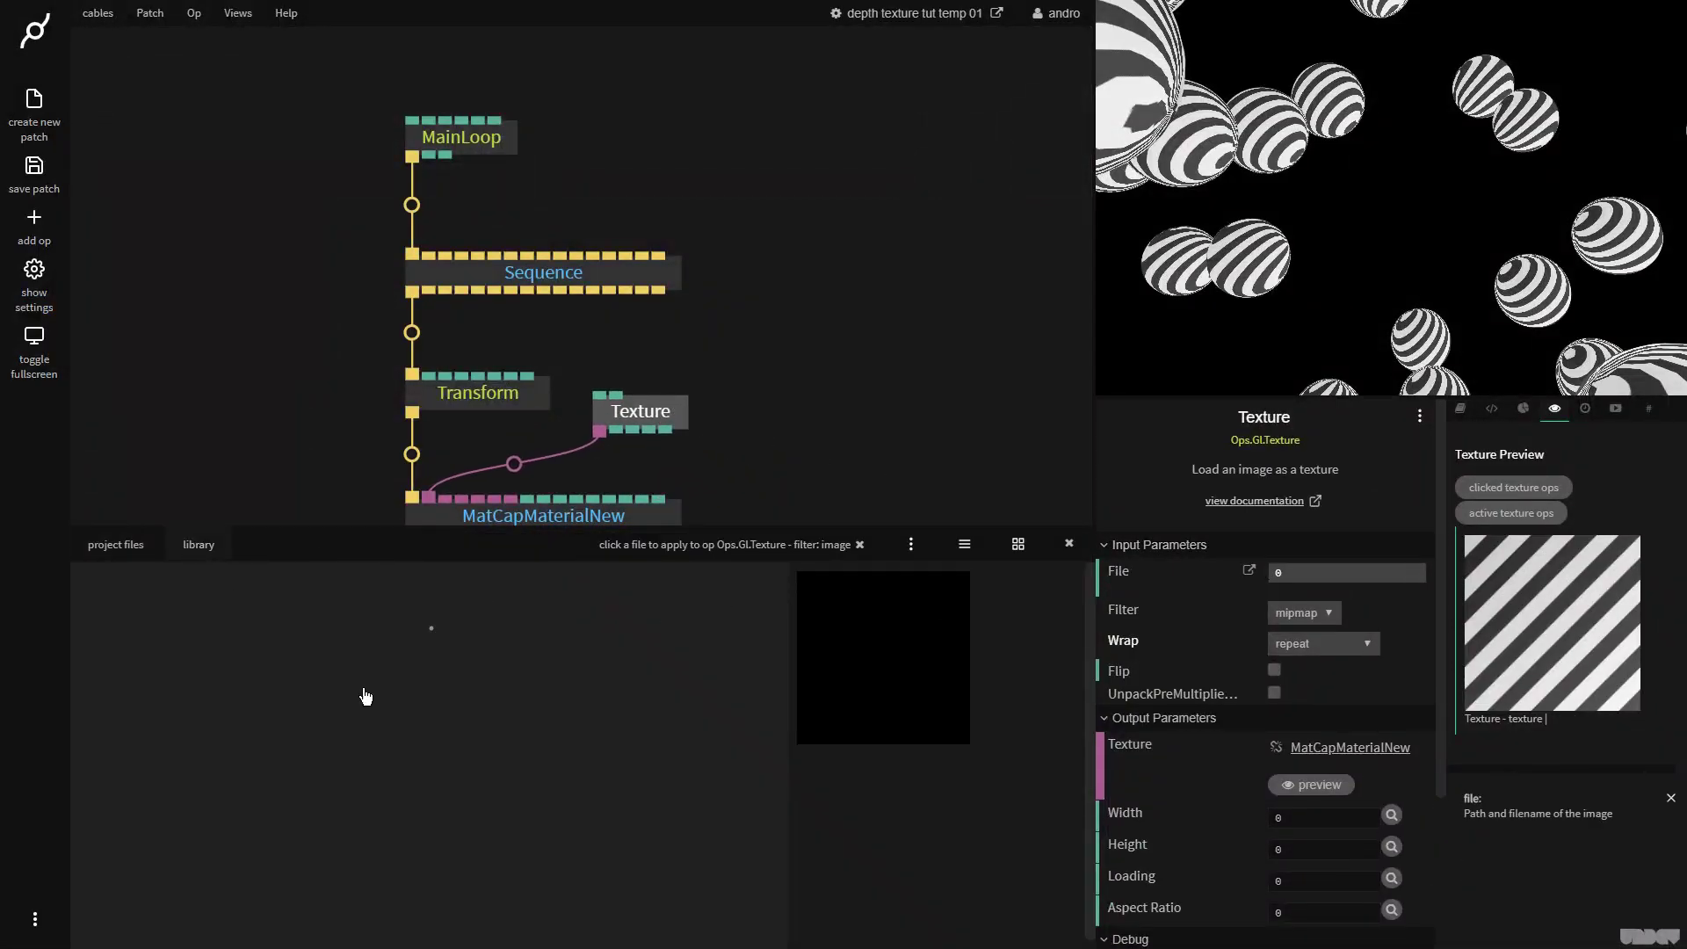
scroll(392, 700, "down", 10)
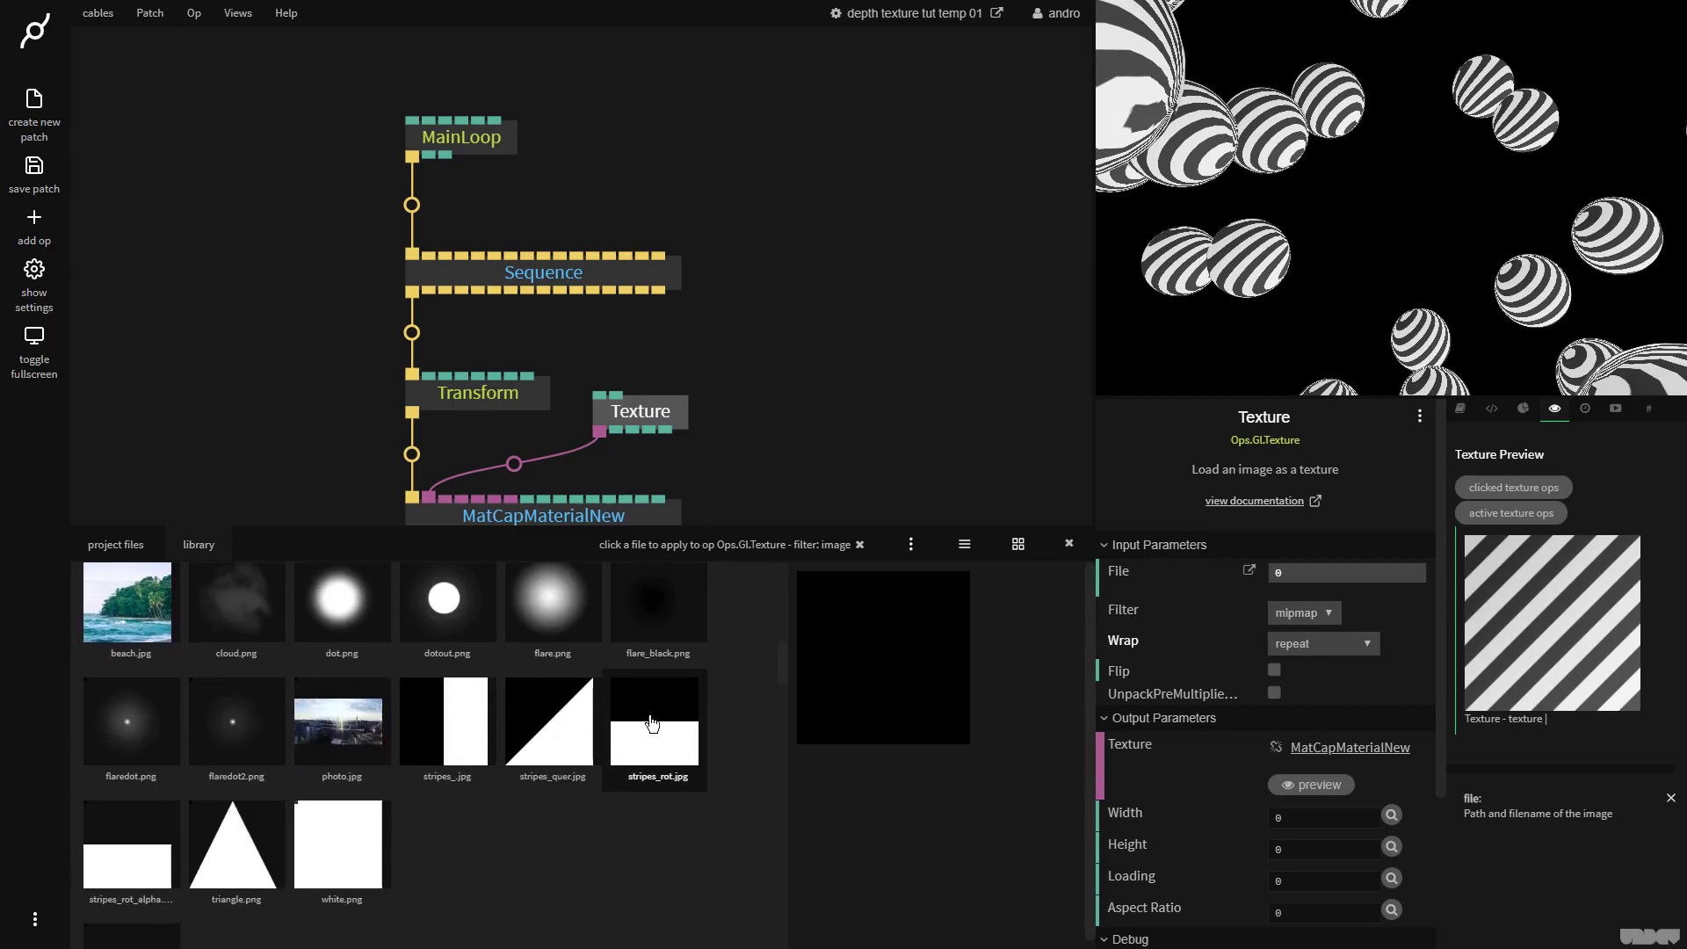
scroll(664, 730, "down", 10)
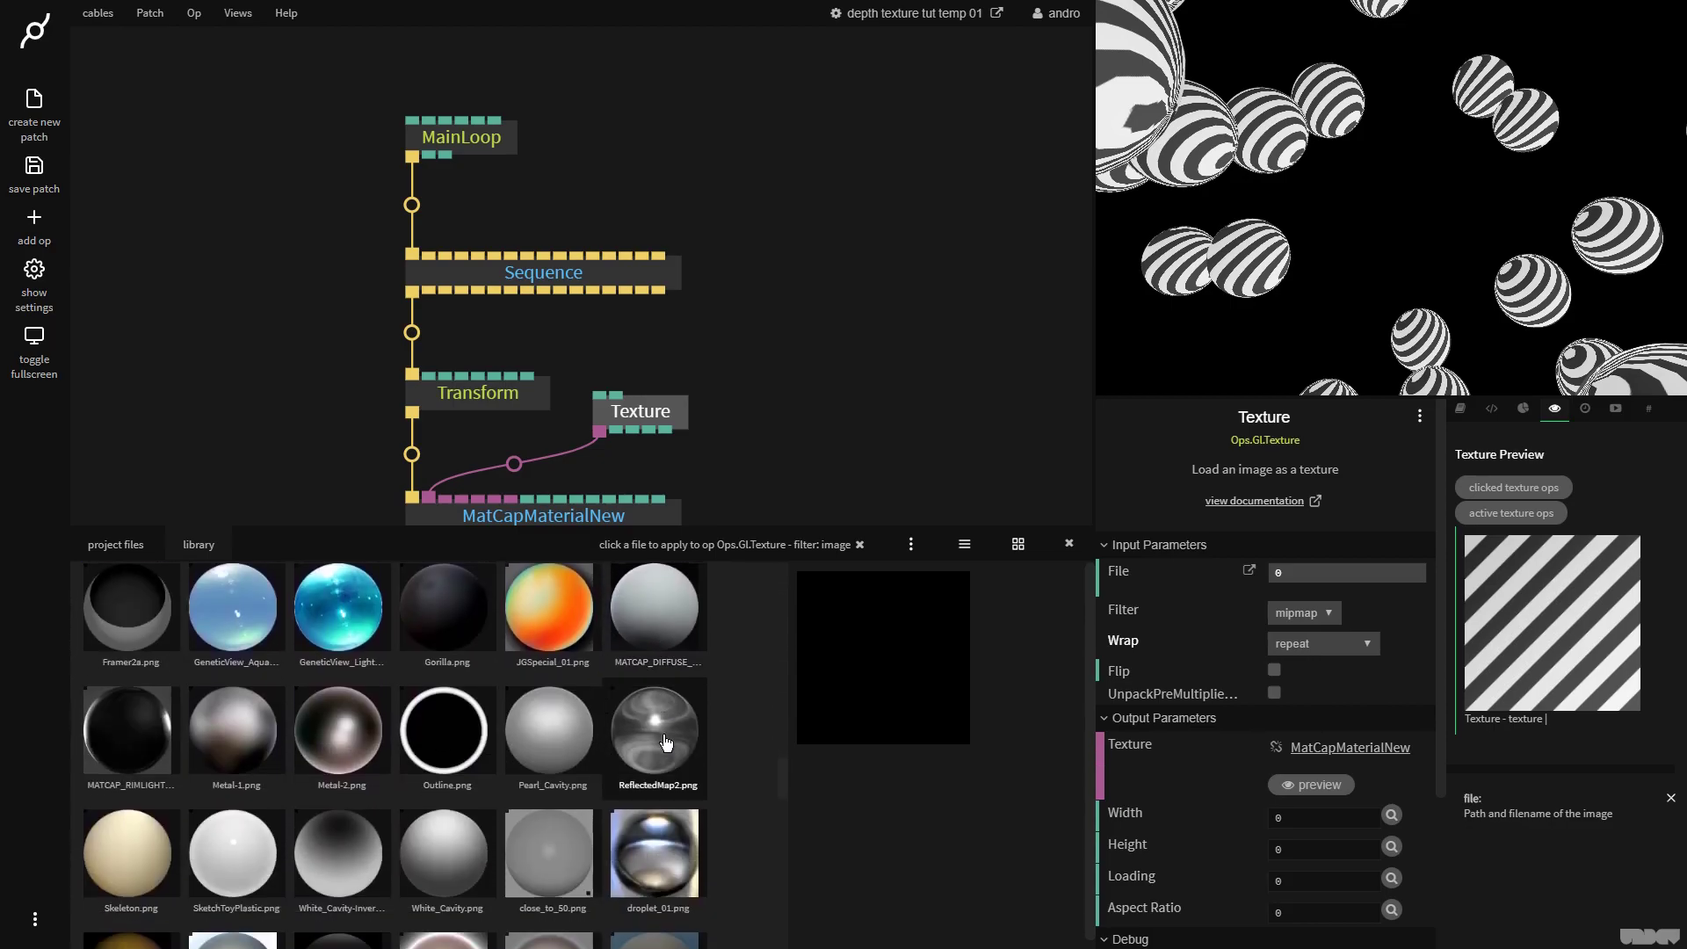
scroll(666, 743, "down", 6)
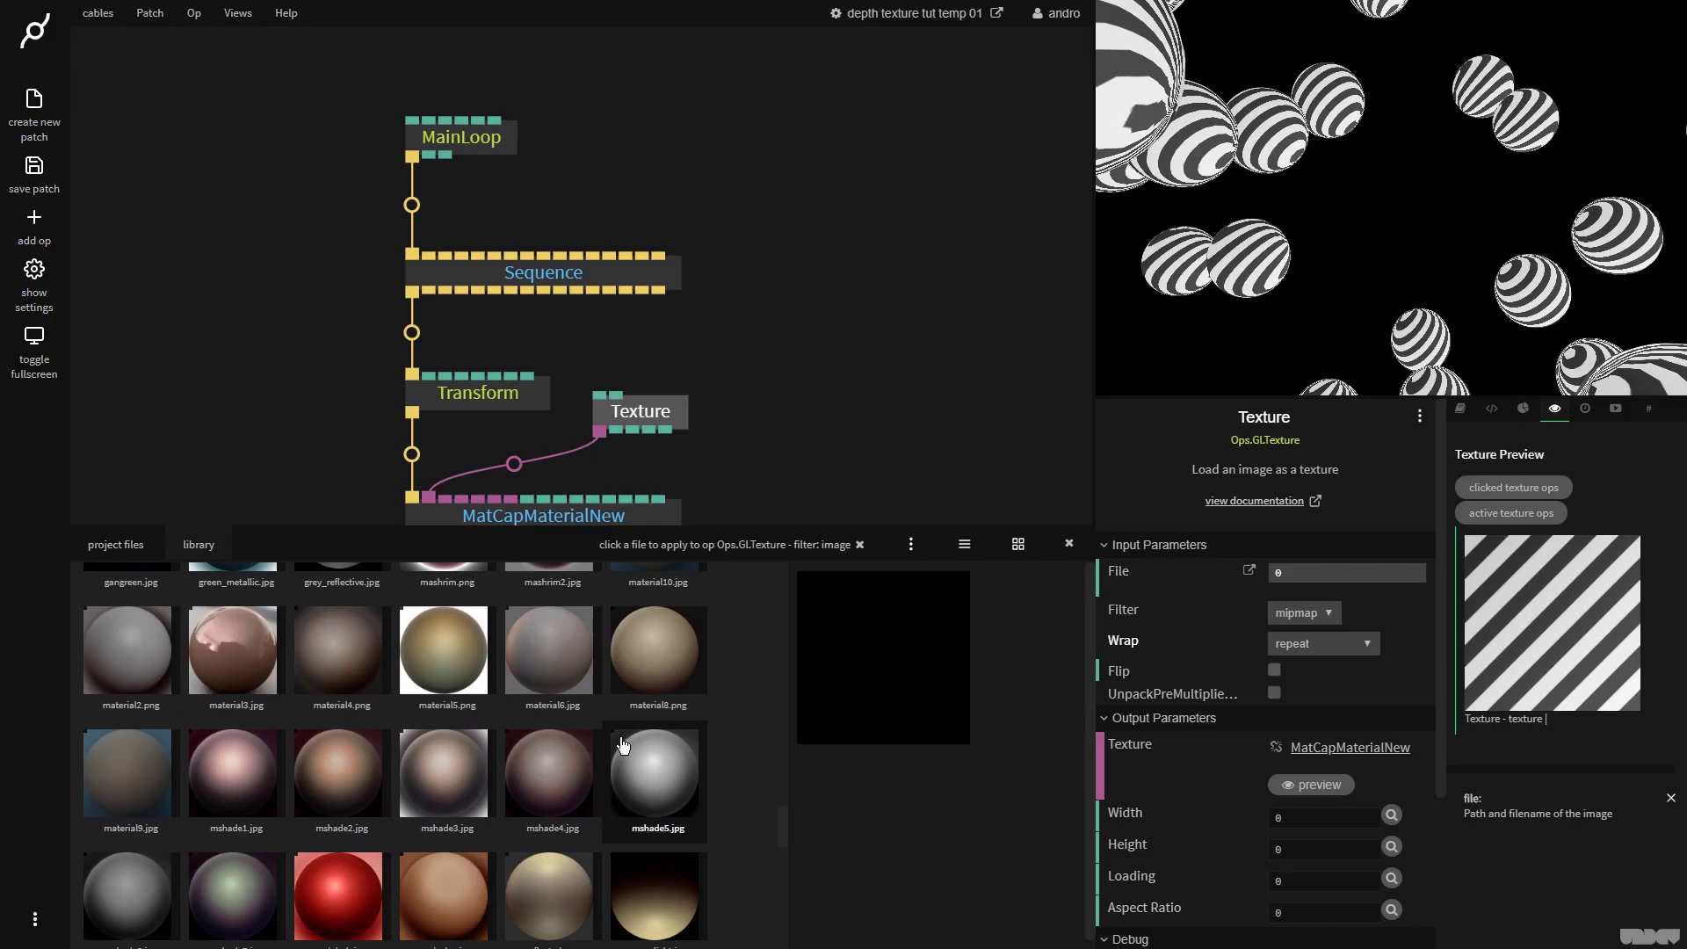
scroll(622, 745, "down", 4)
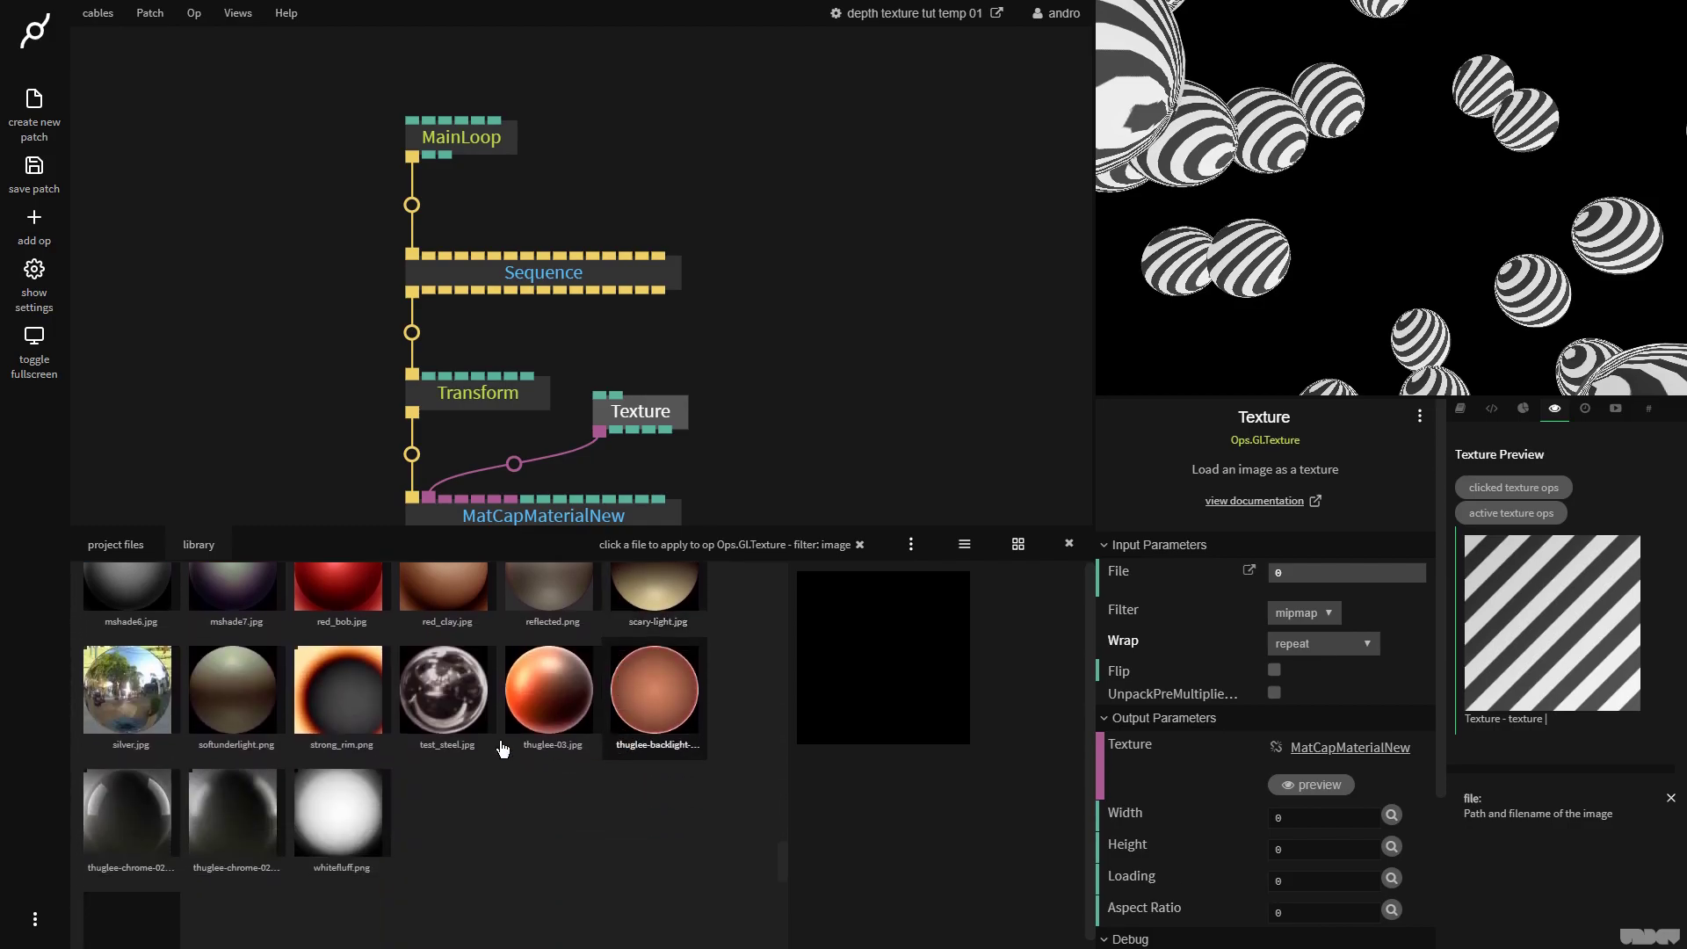
left_click(123, 826)
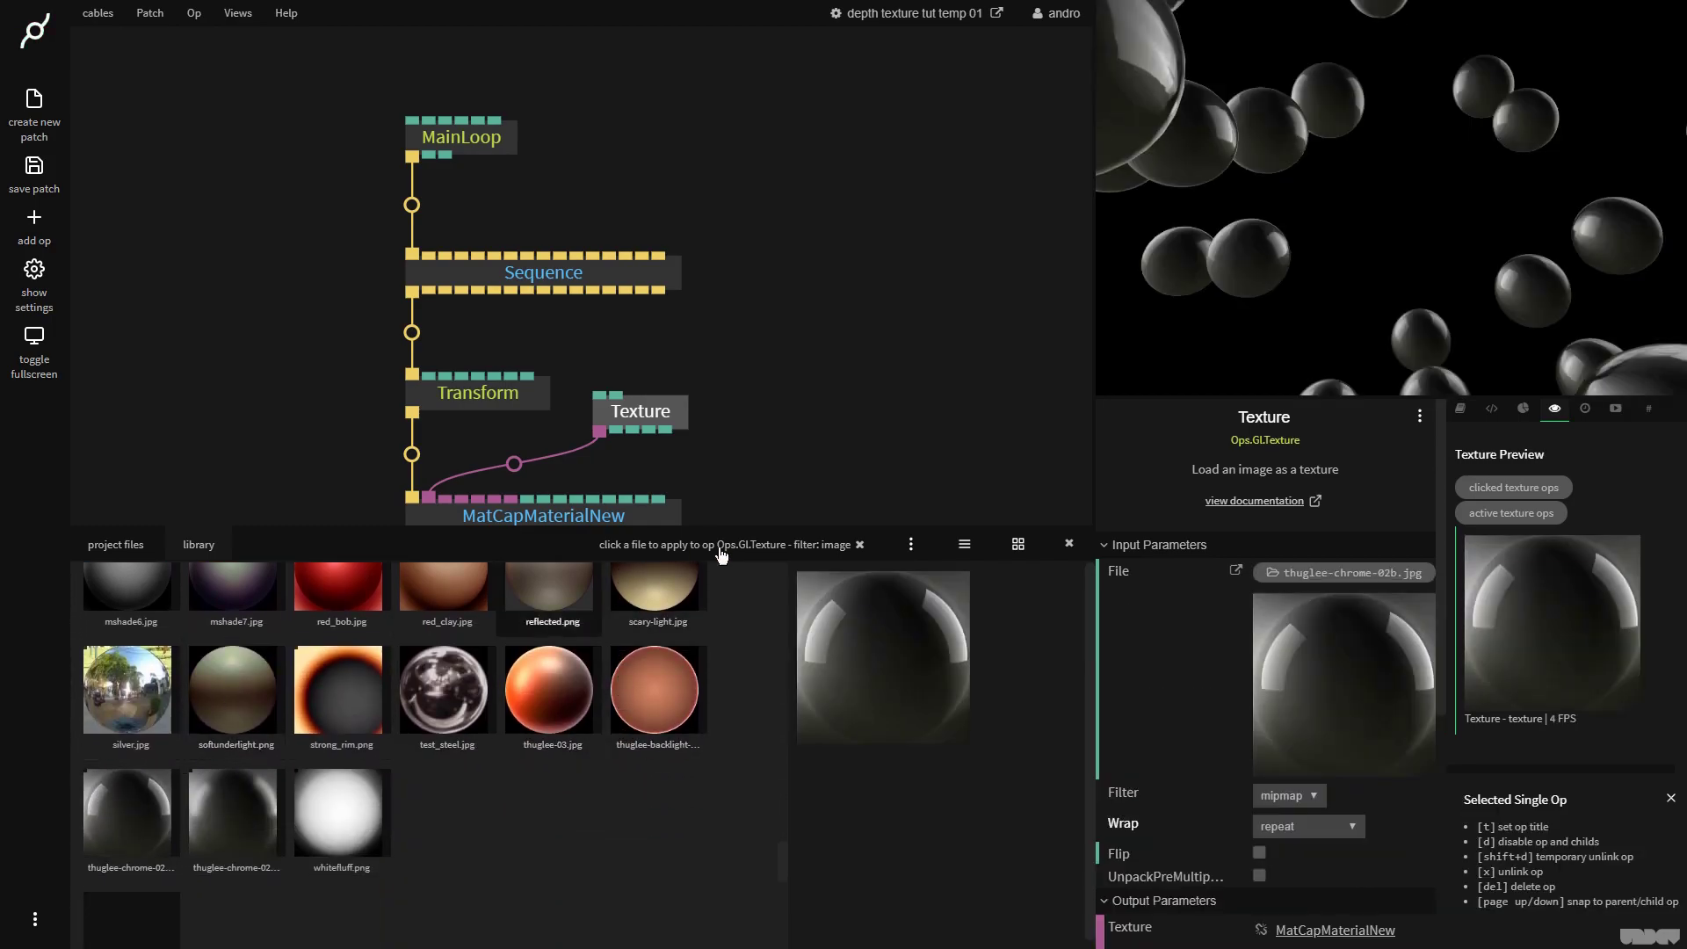
Shift MainLoop and Sequence up and insert Render2Texture between Sequence and Transform.
left_click(1070, 546)
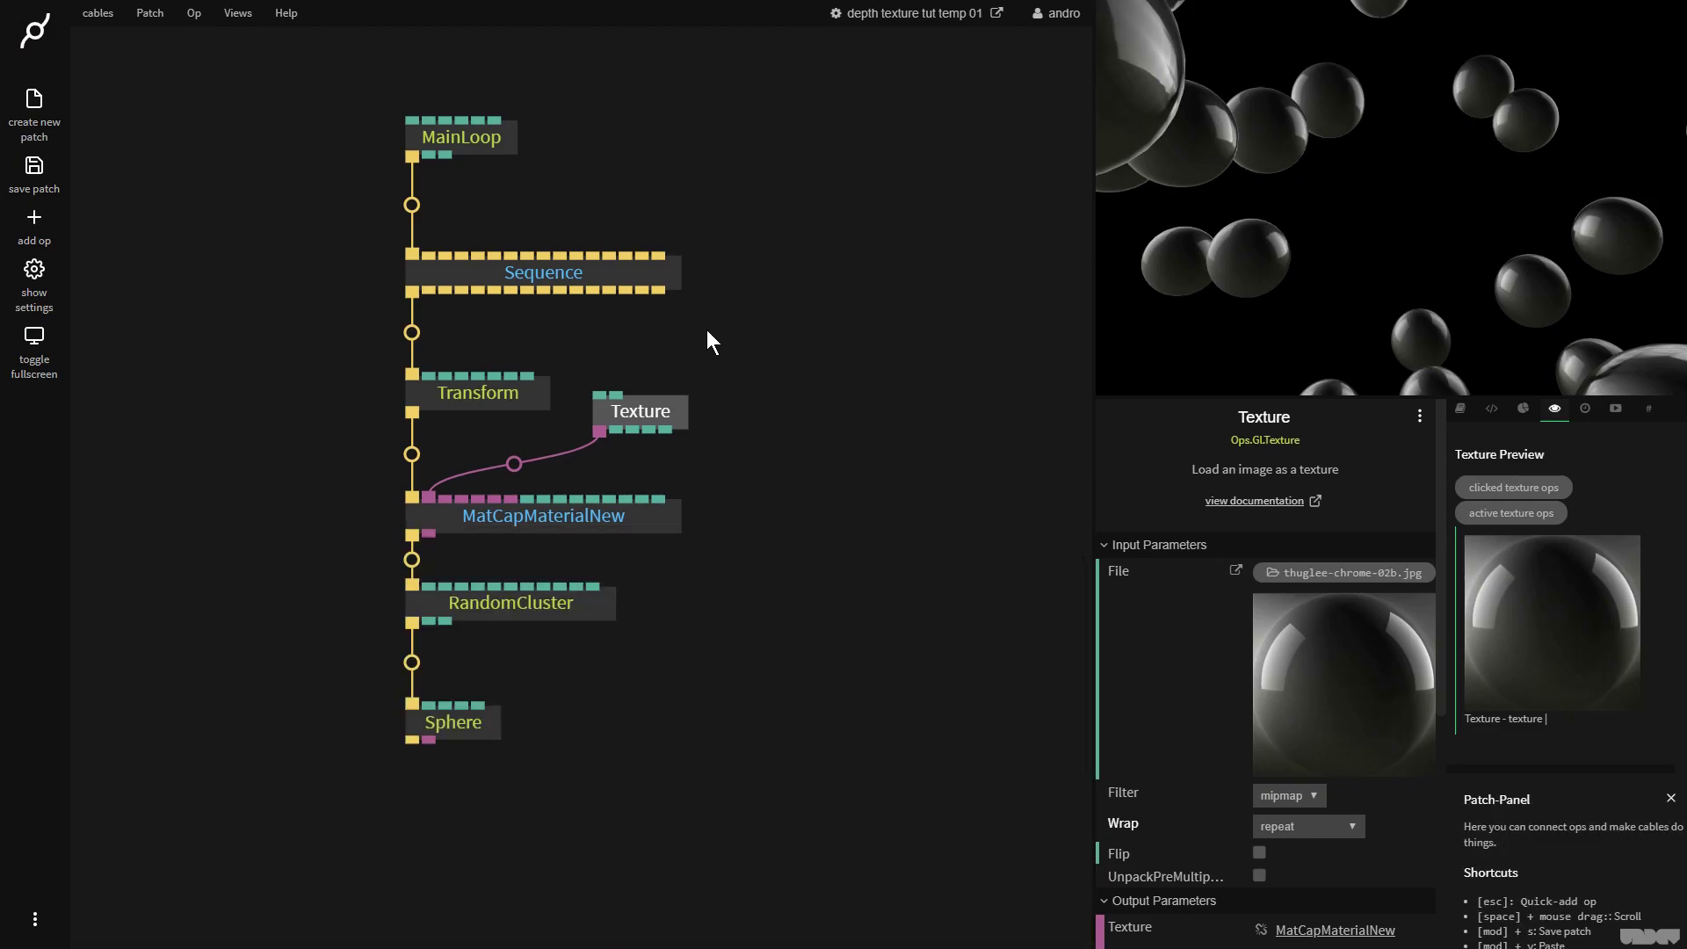
left_click_drag(733, 320, 459, 58)
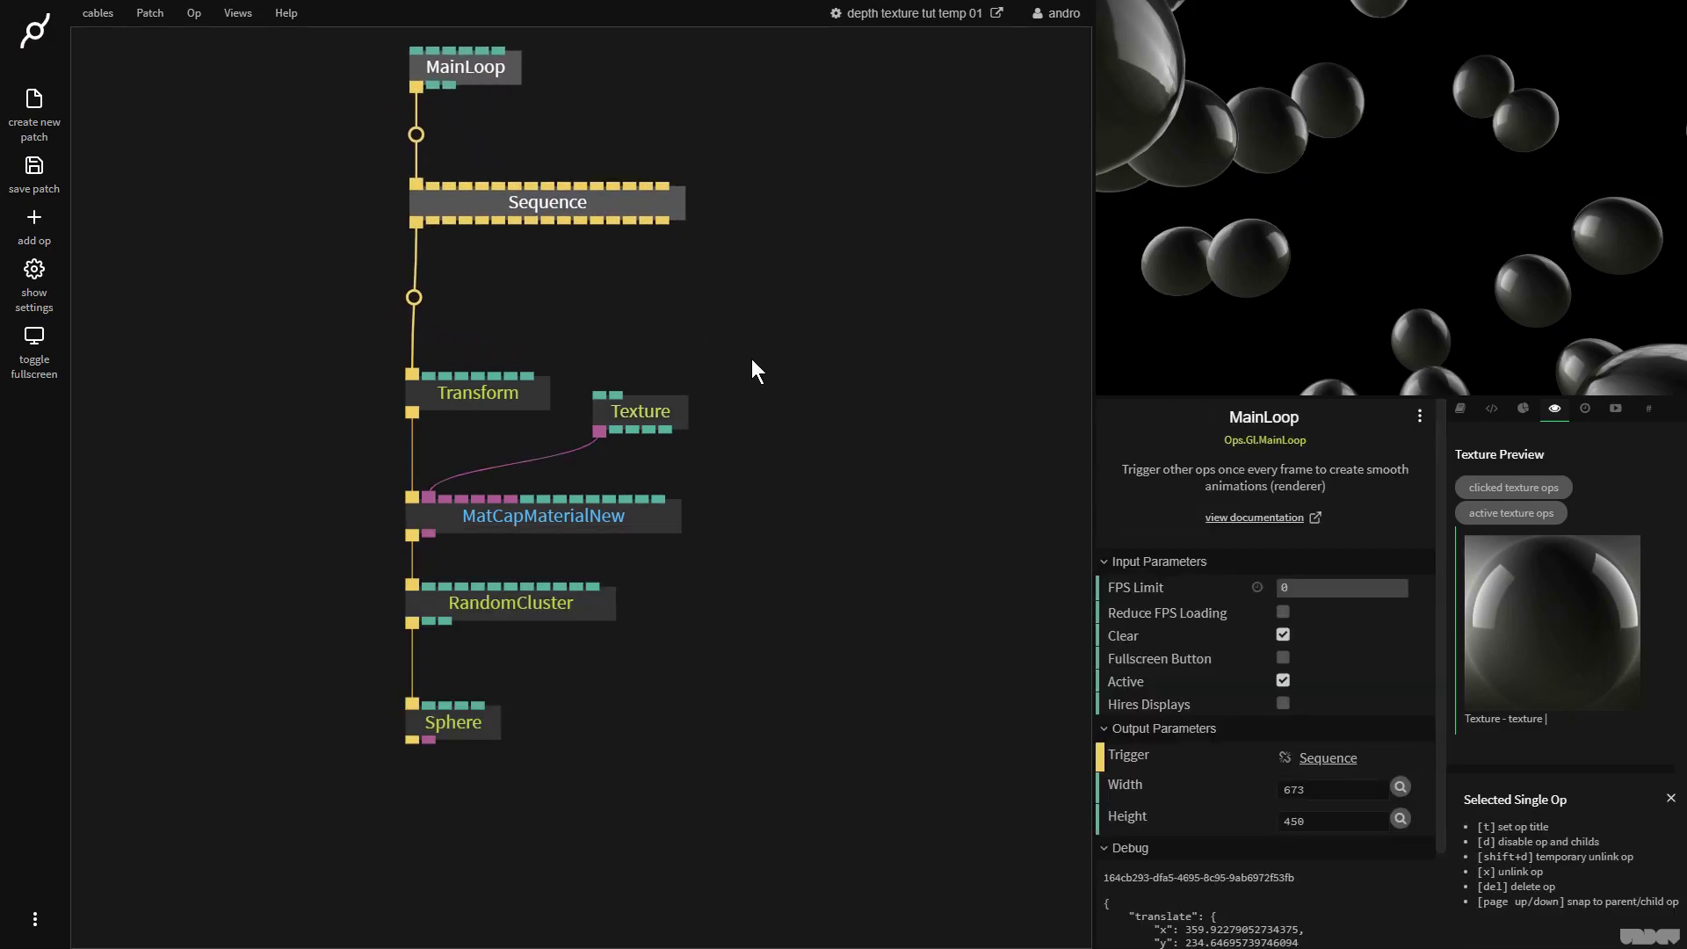
left_click(782, 307)
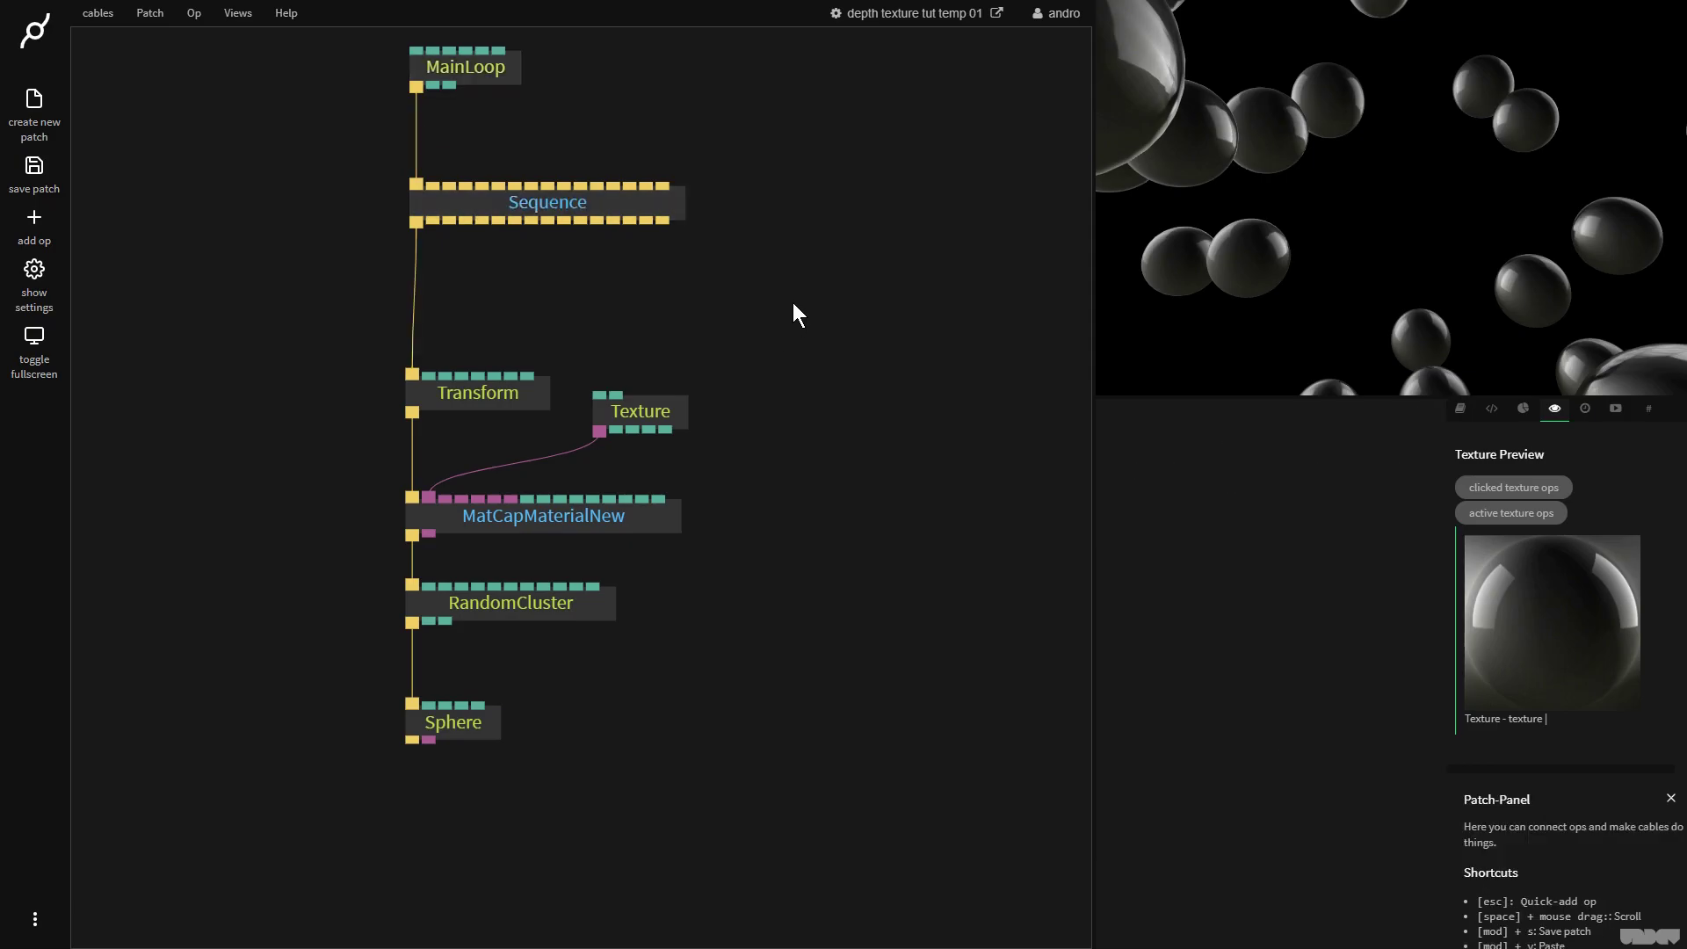
left_click(498, 393)
left_click(415, 297)
type("render2")
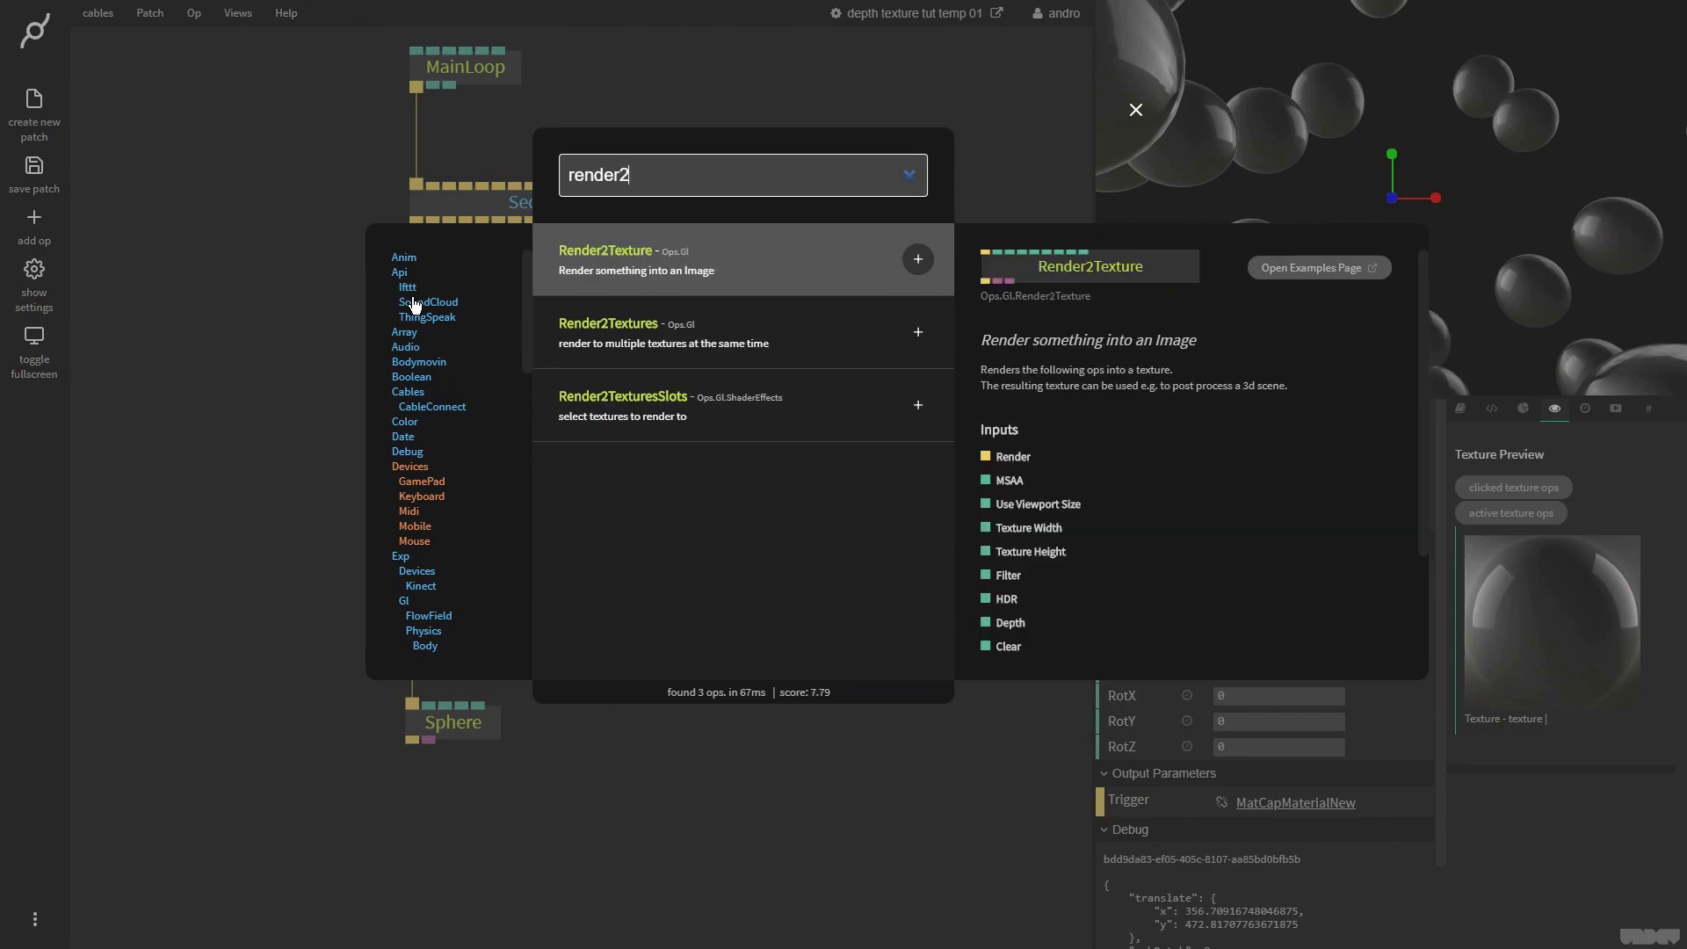
key("Return")
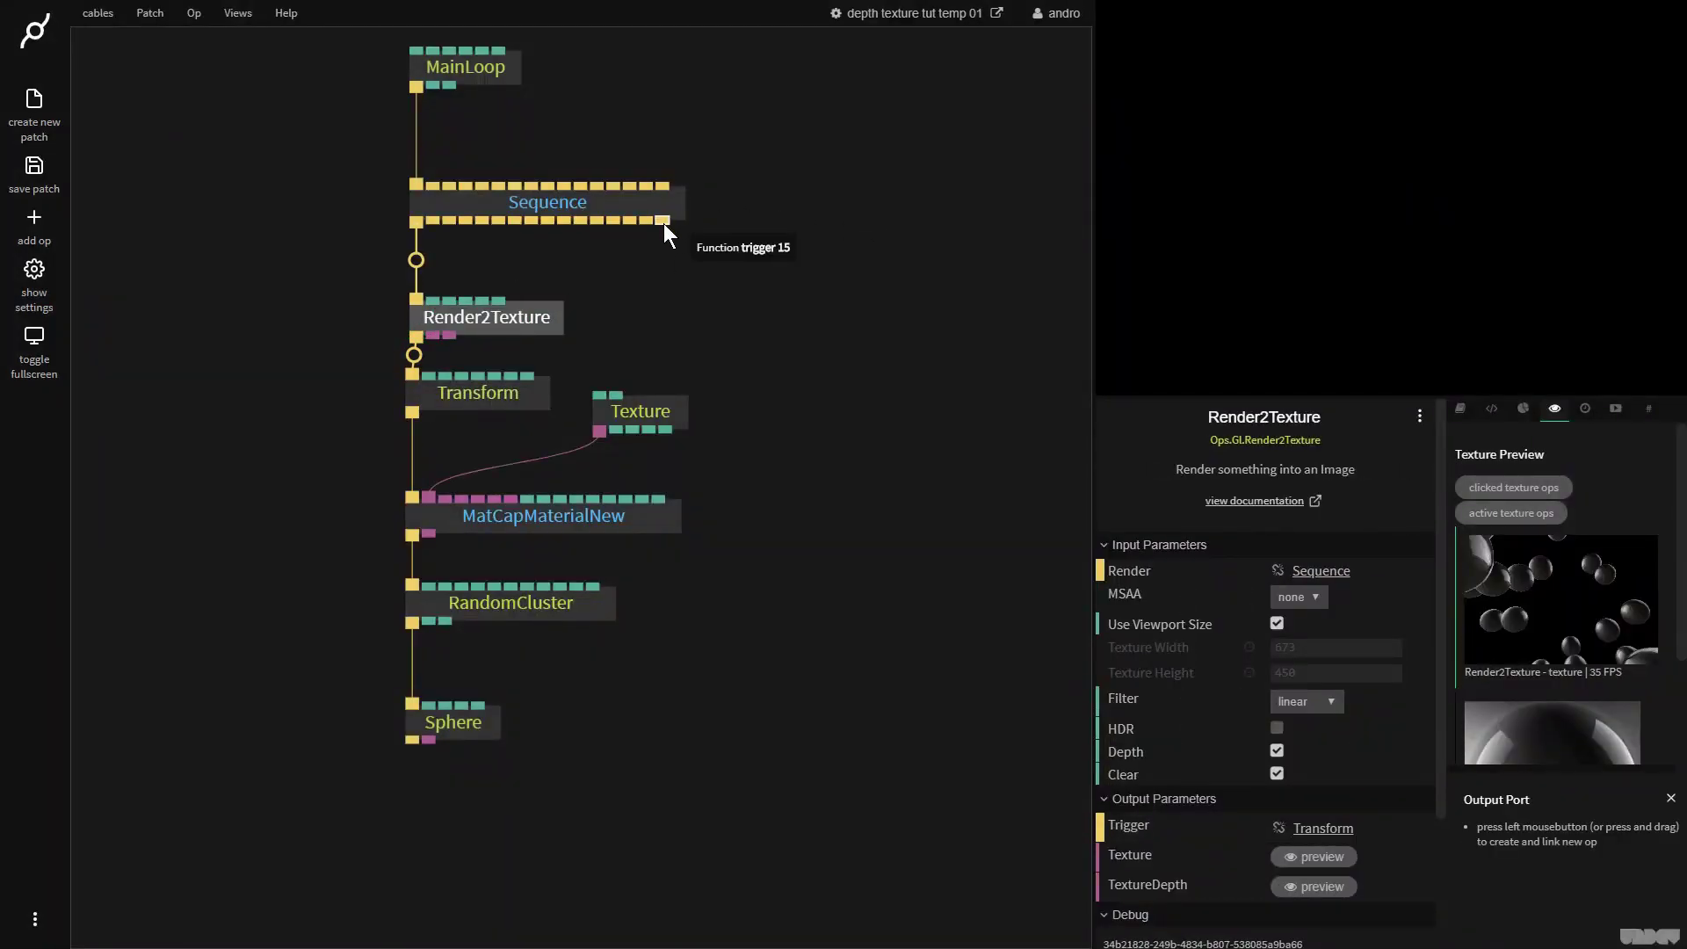
Add a FullscreenRectangle off Sequence and feed it Render2Texture's texture output.
left_click_drag(663, 221, 875, 281)
type("fullscree")
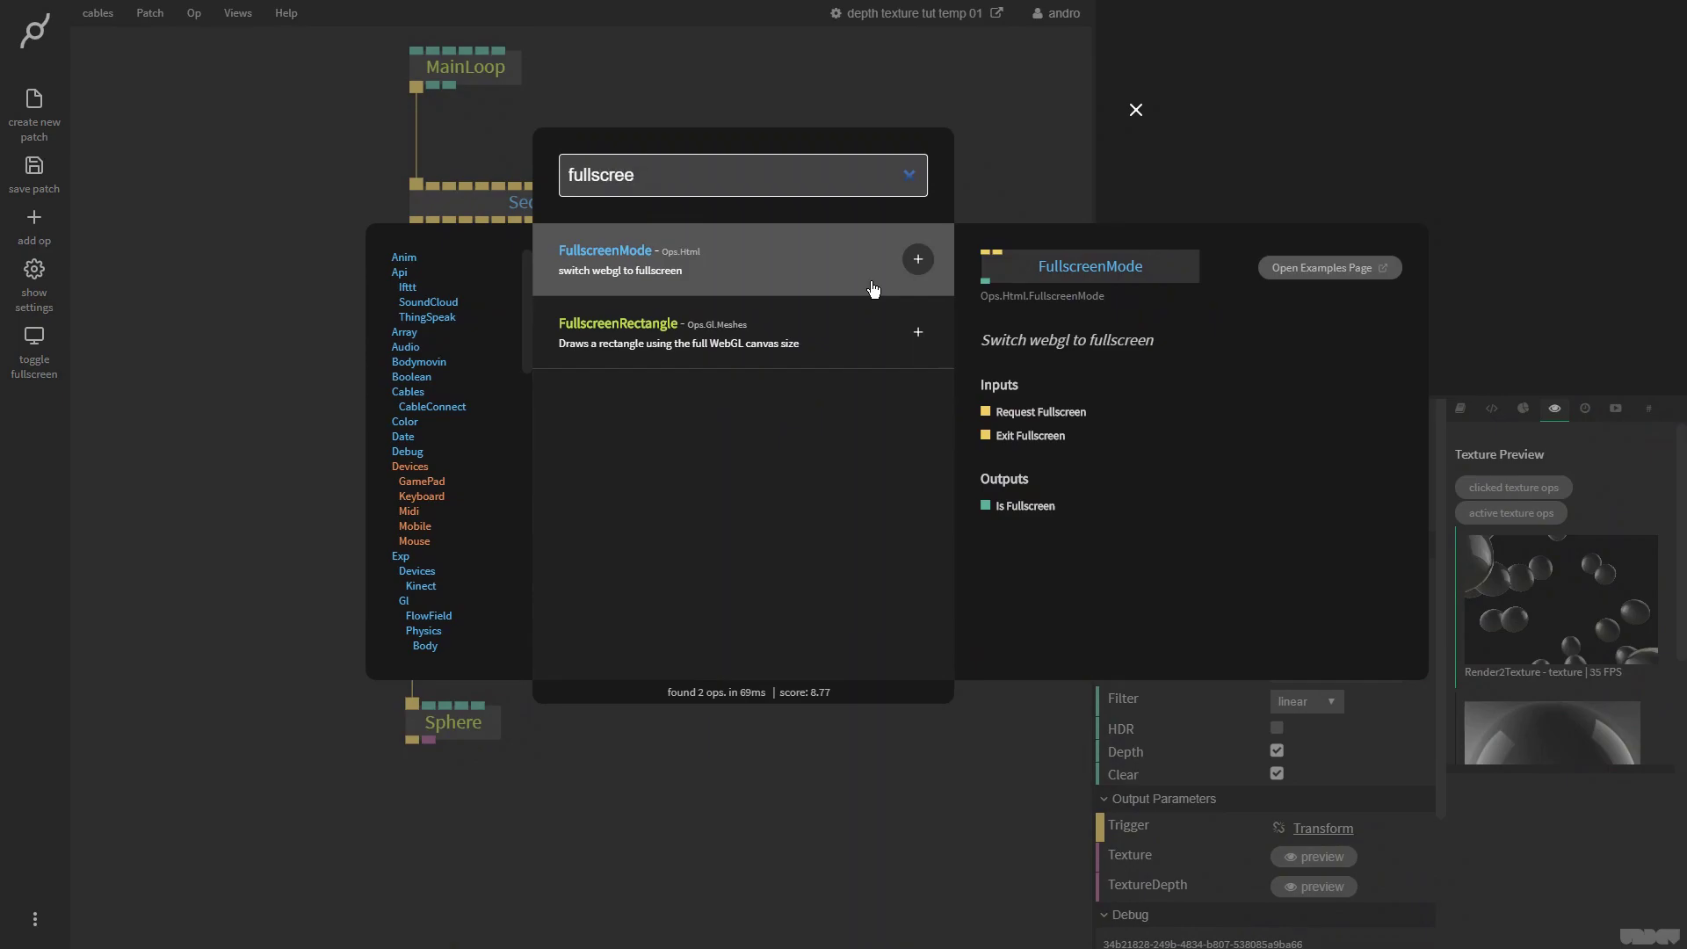
key("Down")
key("Return")
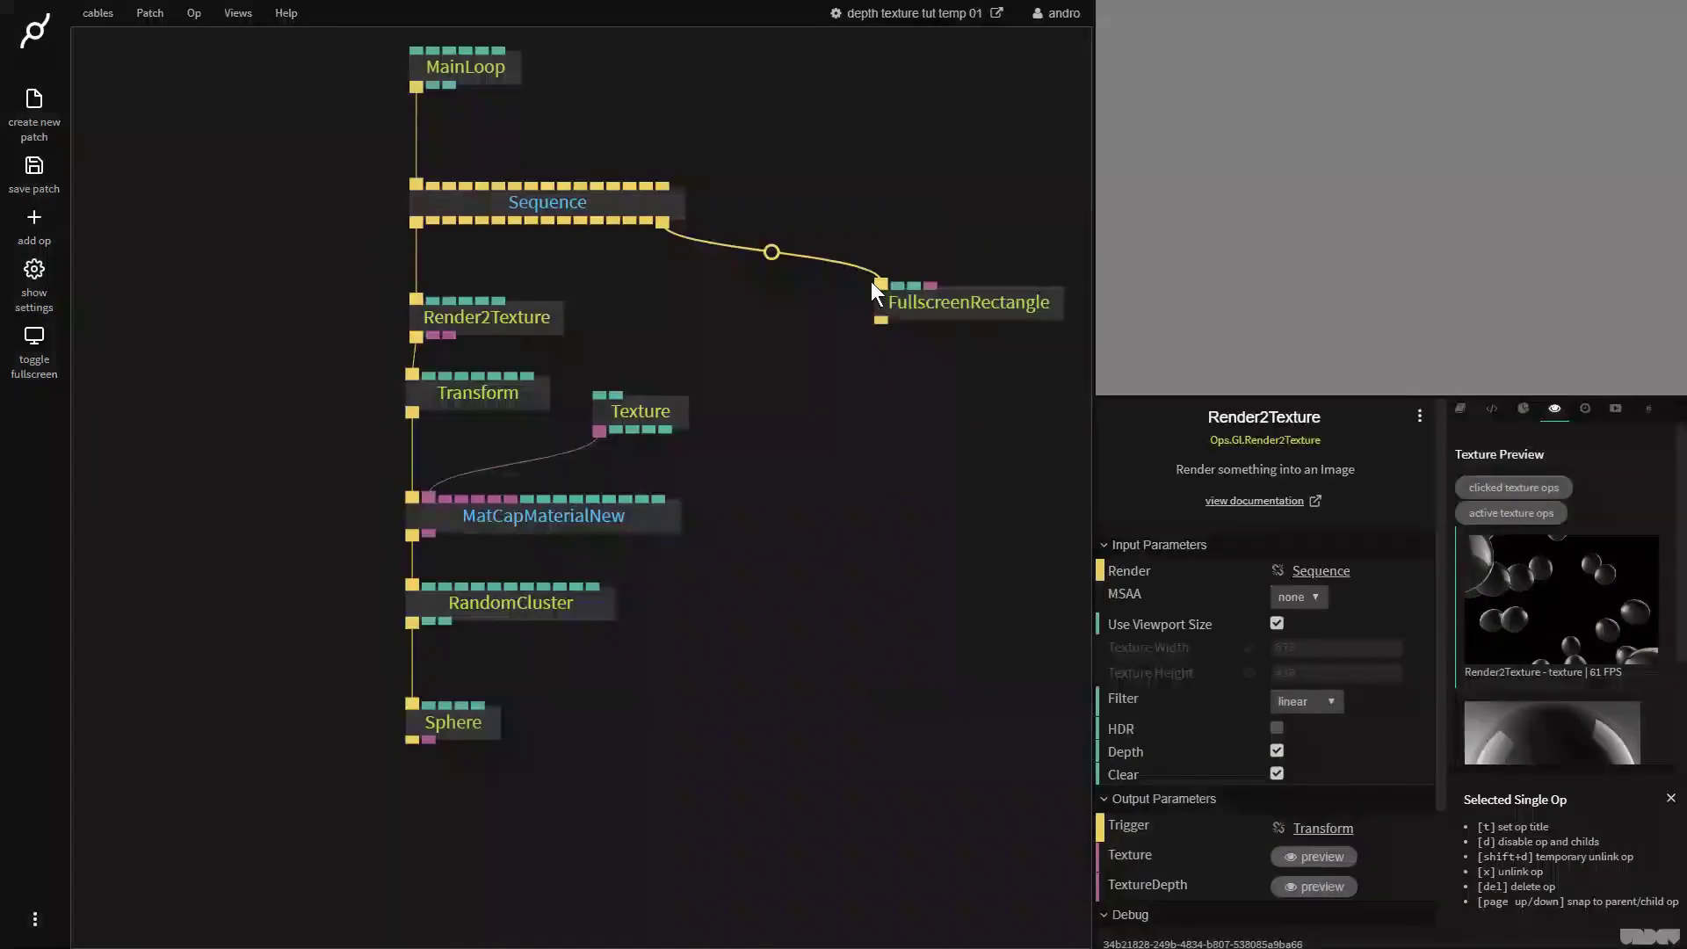
left_click_drag(434, 335, 946, 305)
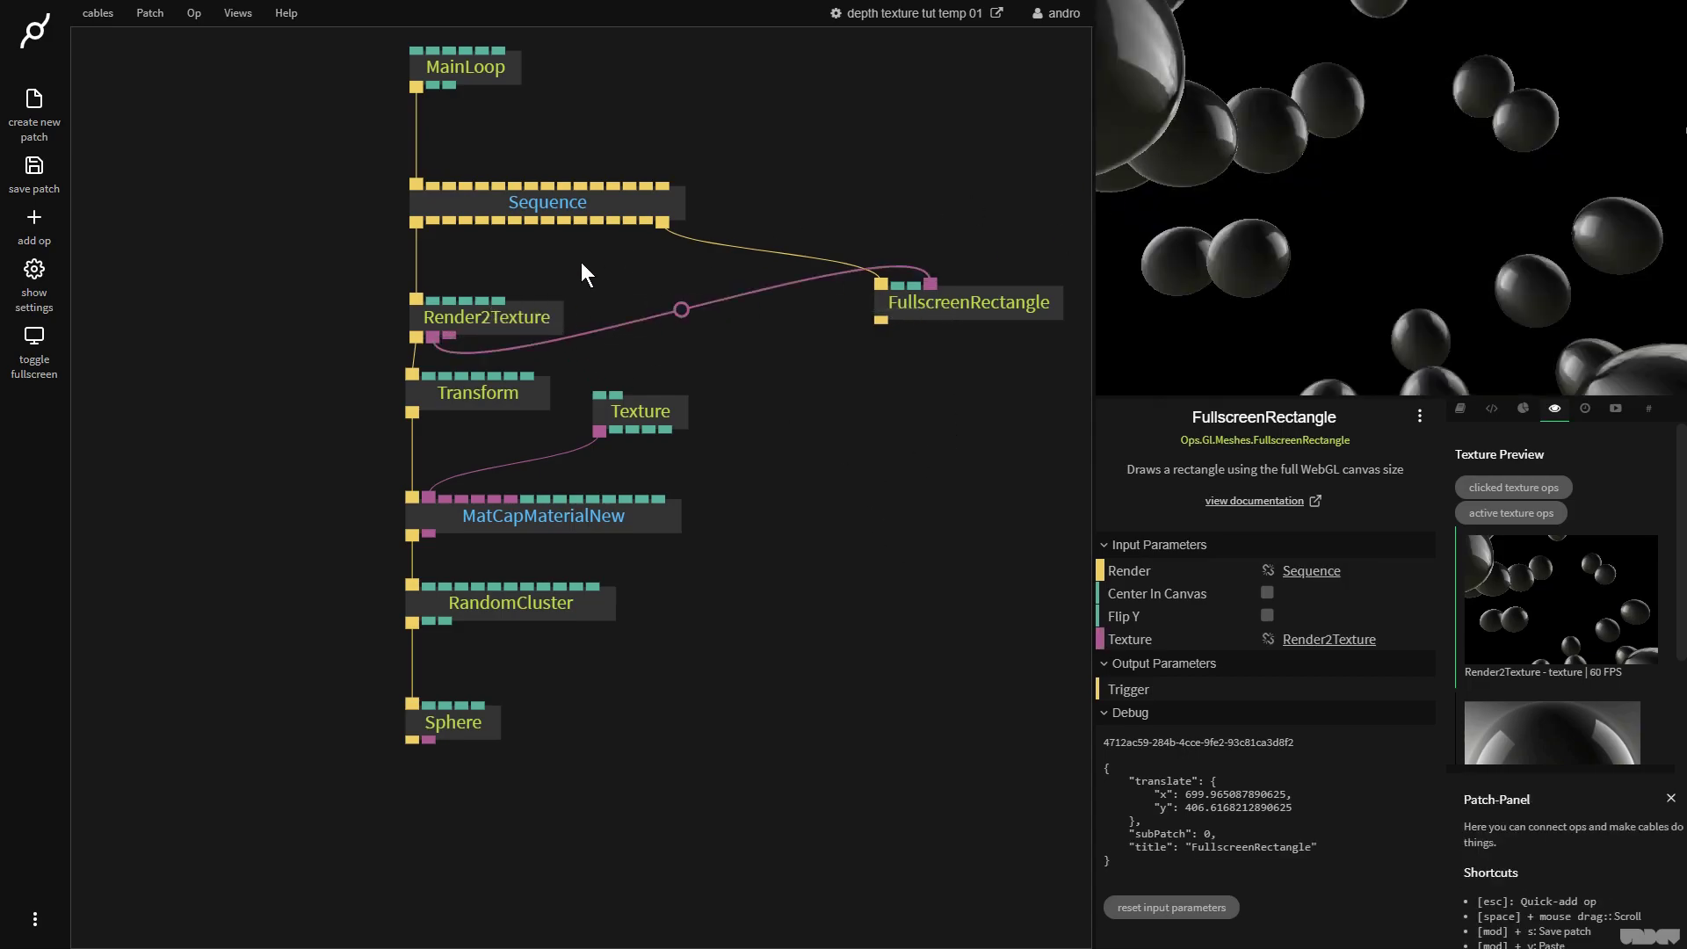
Set Render2Texture's MSAA multisampling to 8x.
left_click(515, 324)
left_click(1289, 596)
left_click(1293, 658)
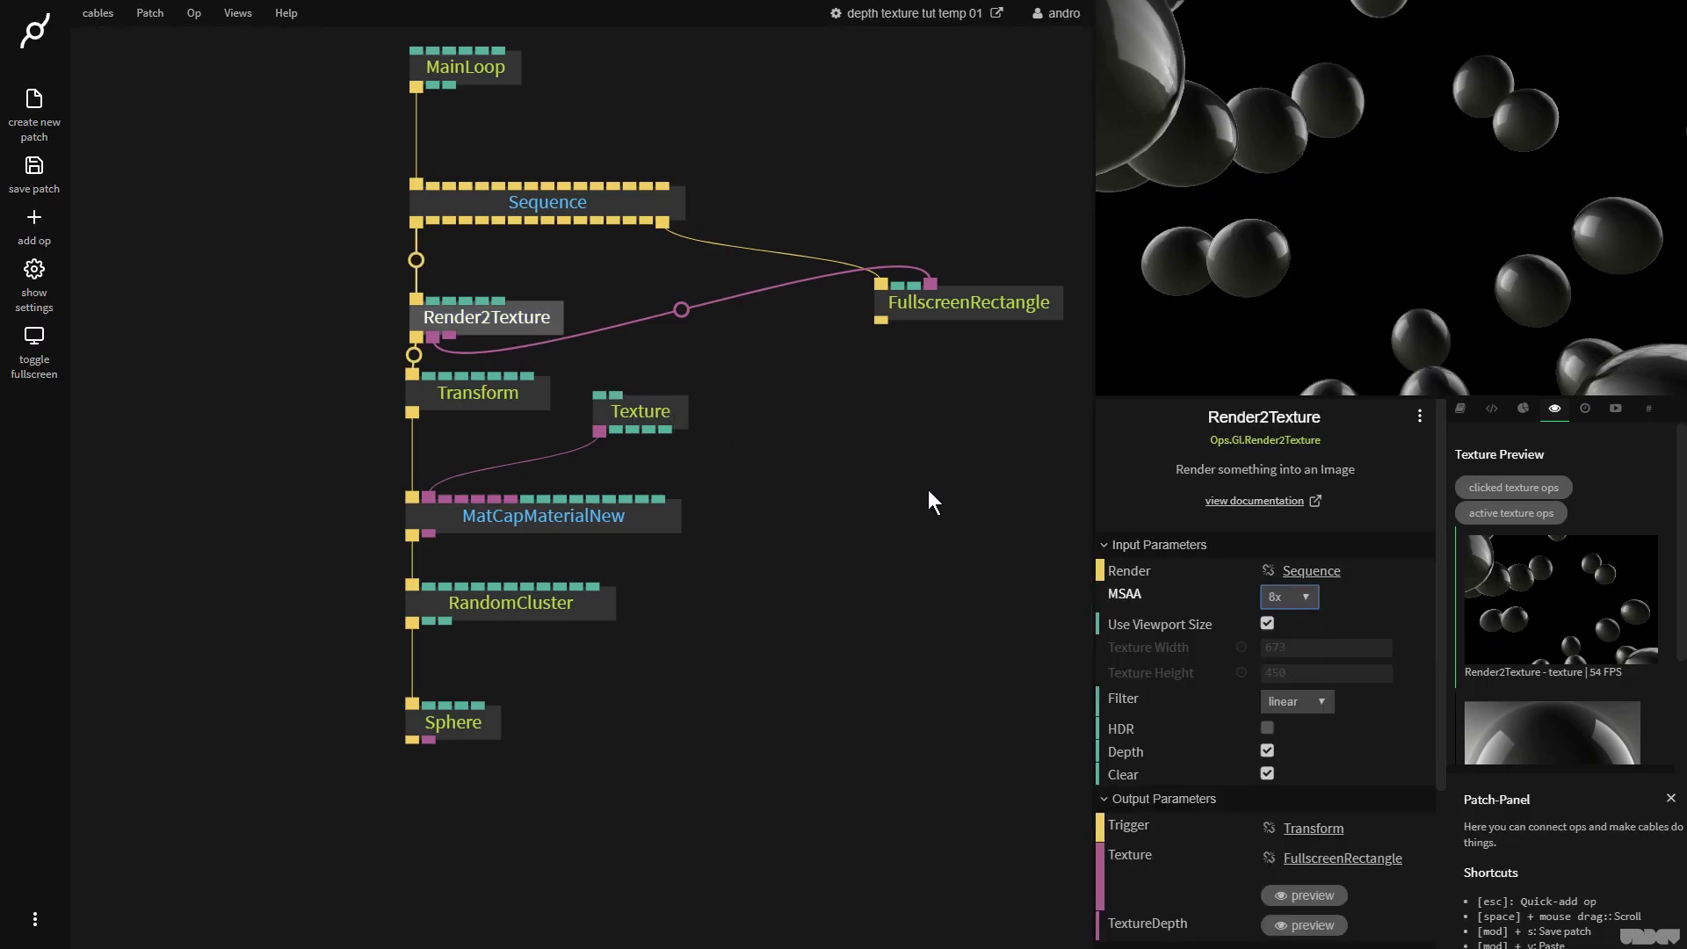
Move FullscreenRectangle further right and enlarge the render preview area.
scroll(928, 489, "right", 5)
left_click_drag(789, 347, 890, 362)
left_click_drag(1103, 420, 1040, 481)
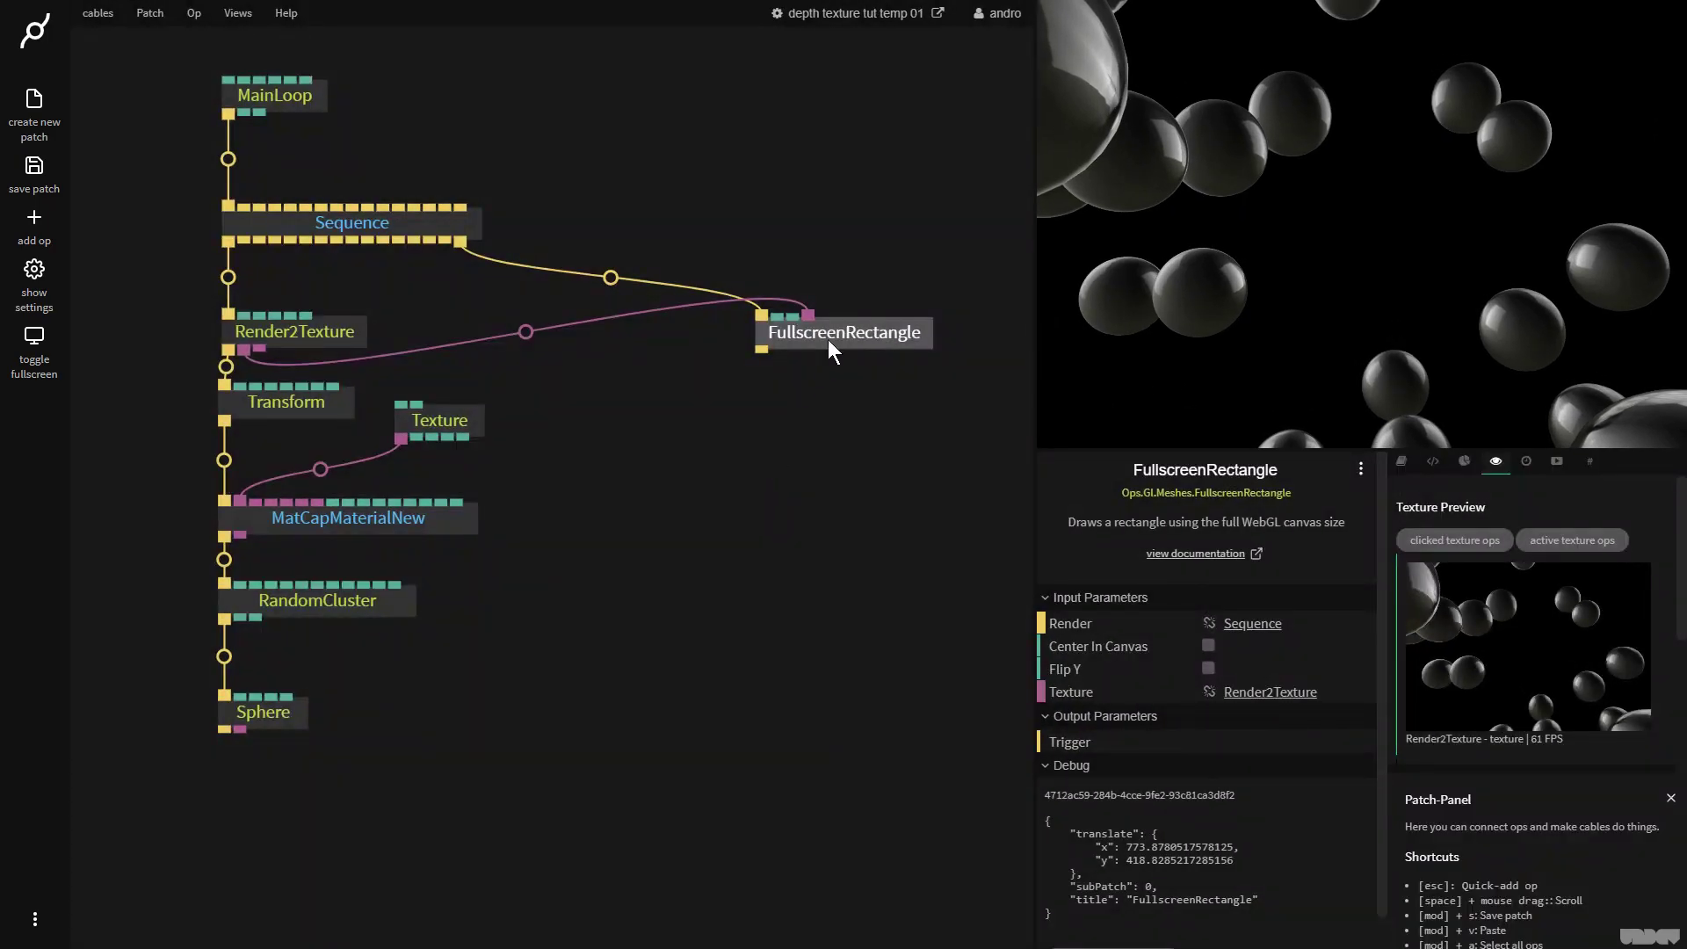
left_click_drag(829, 338, 892, 335)
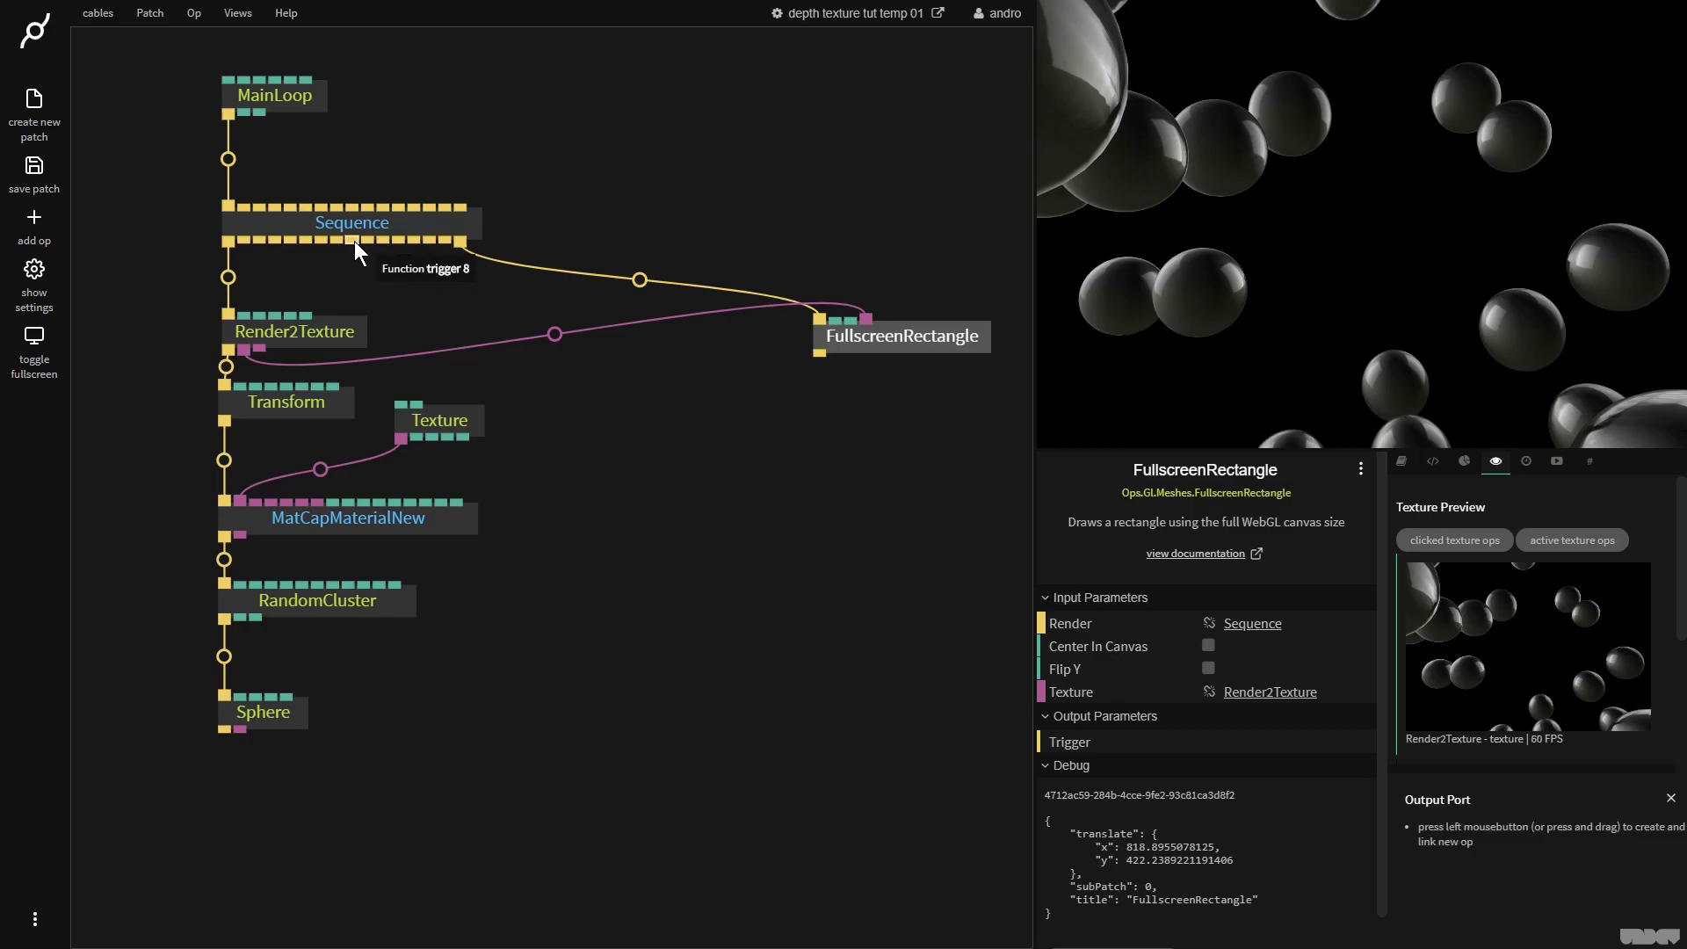
Add an ImageCompose op triggered from a Sequence output.
left_click_drag(355, 241, 611, 387)
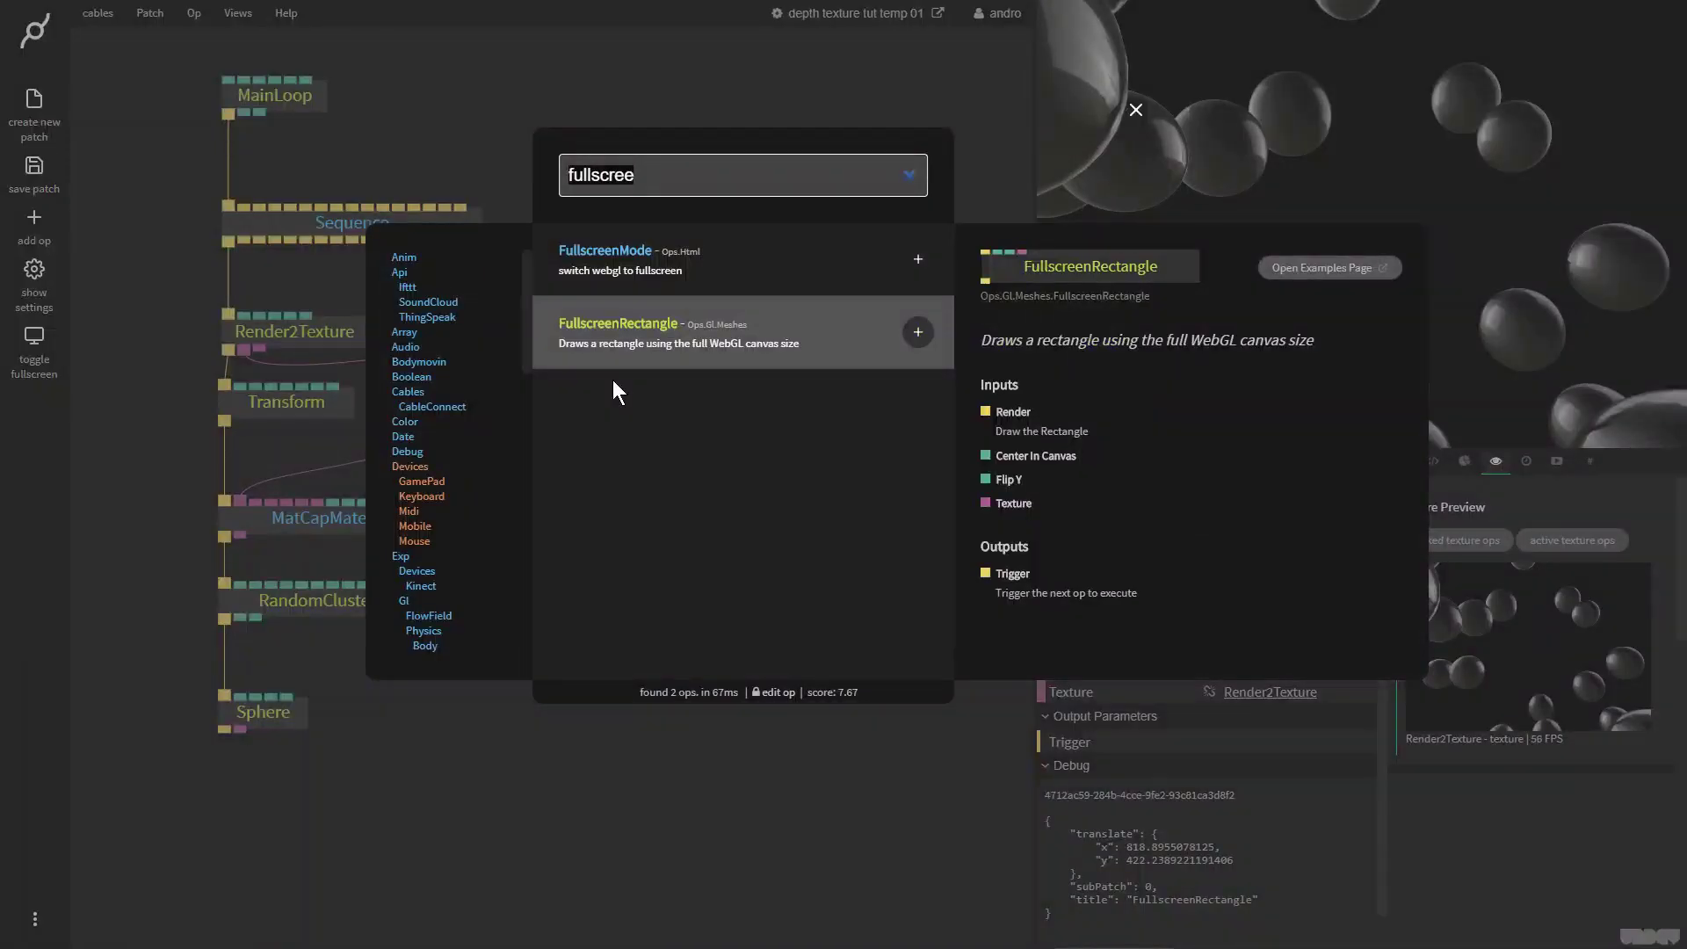
type("imagec")
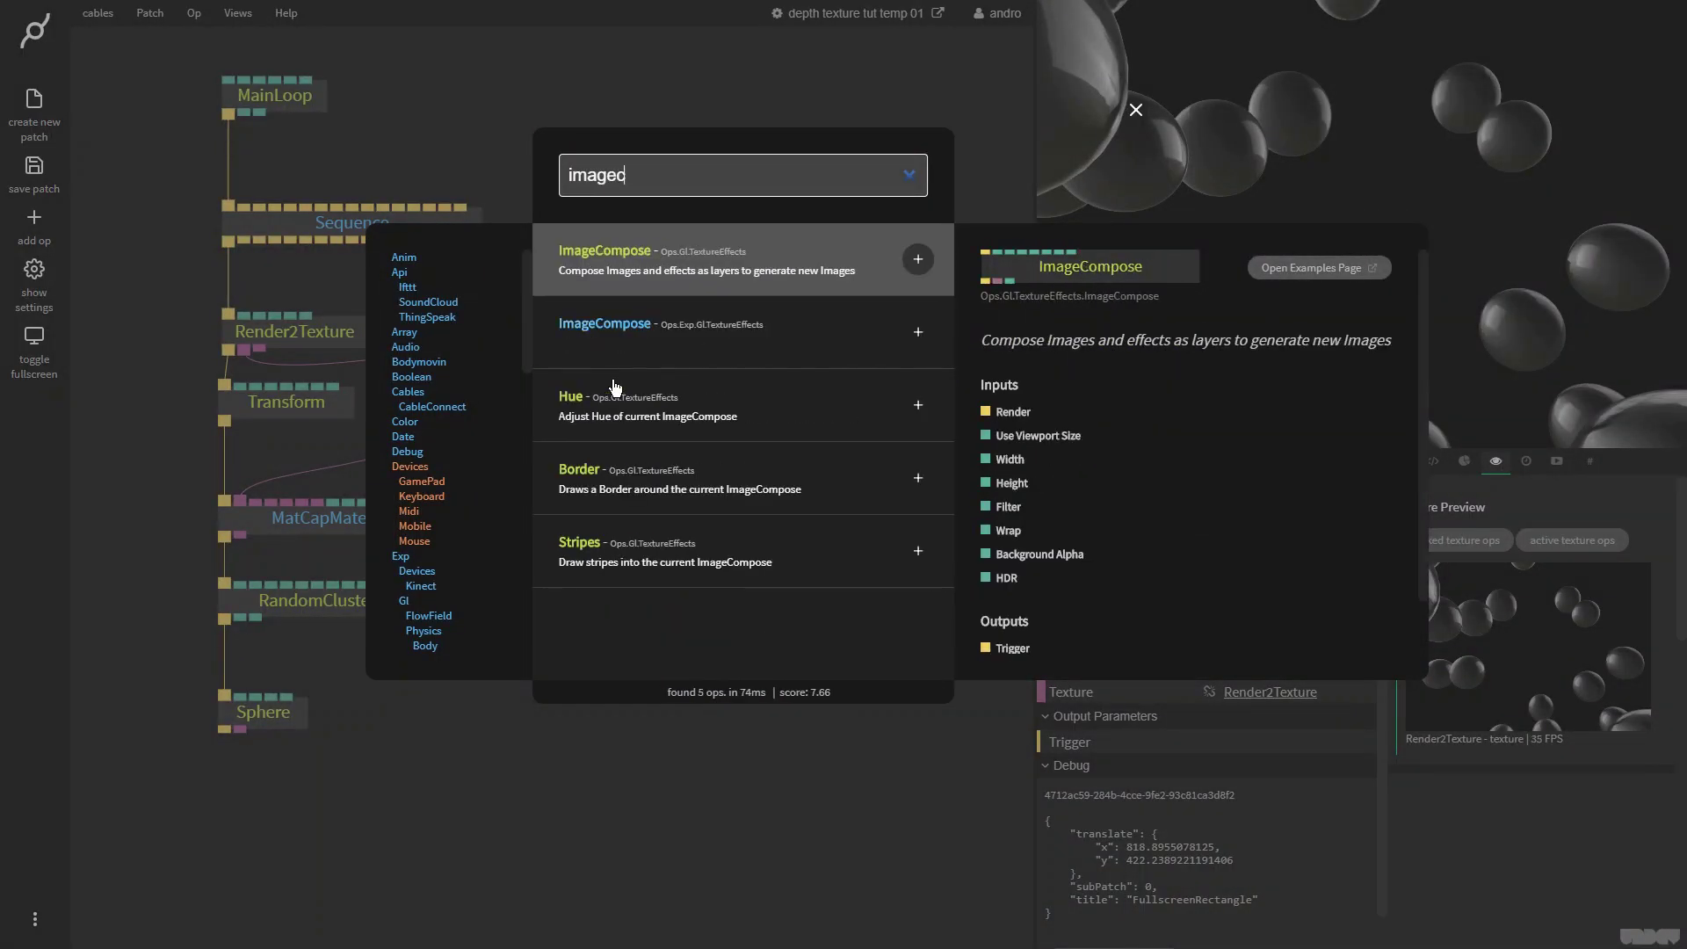
key("Return")
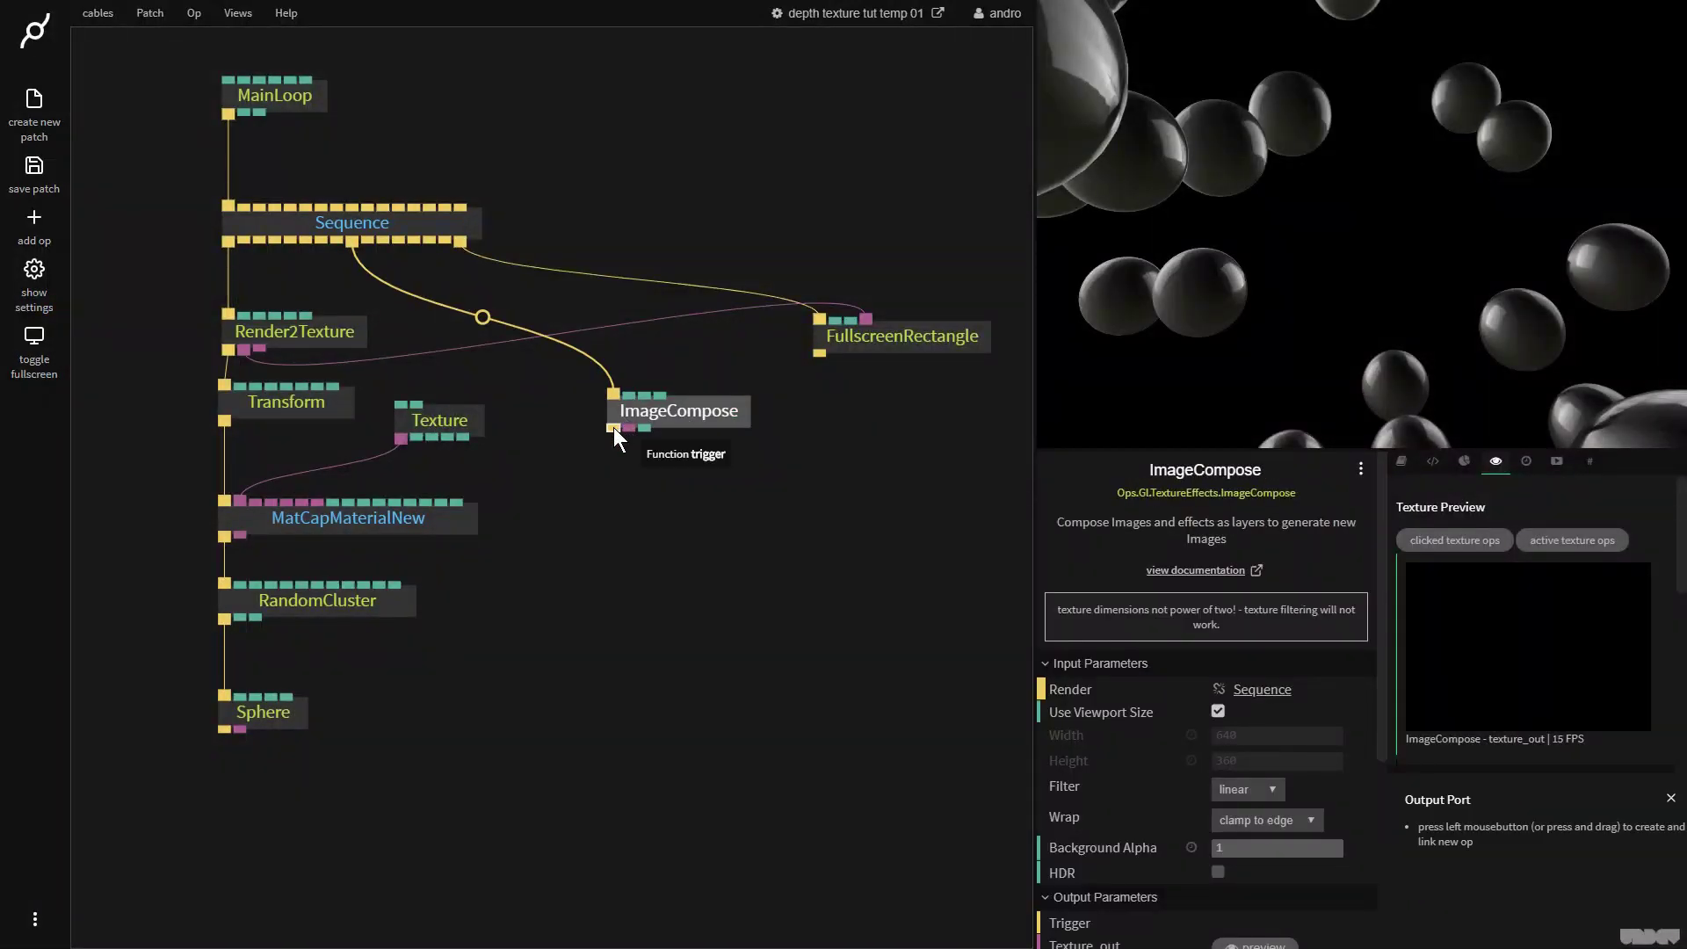
Link a DepthTextureFocus op under ImageCompose, then select Render2Texture.
left_click_drag(613, 427, 613, 552)
type("depthtex")
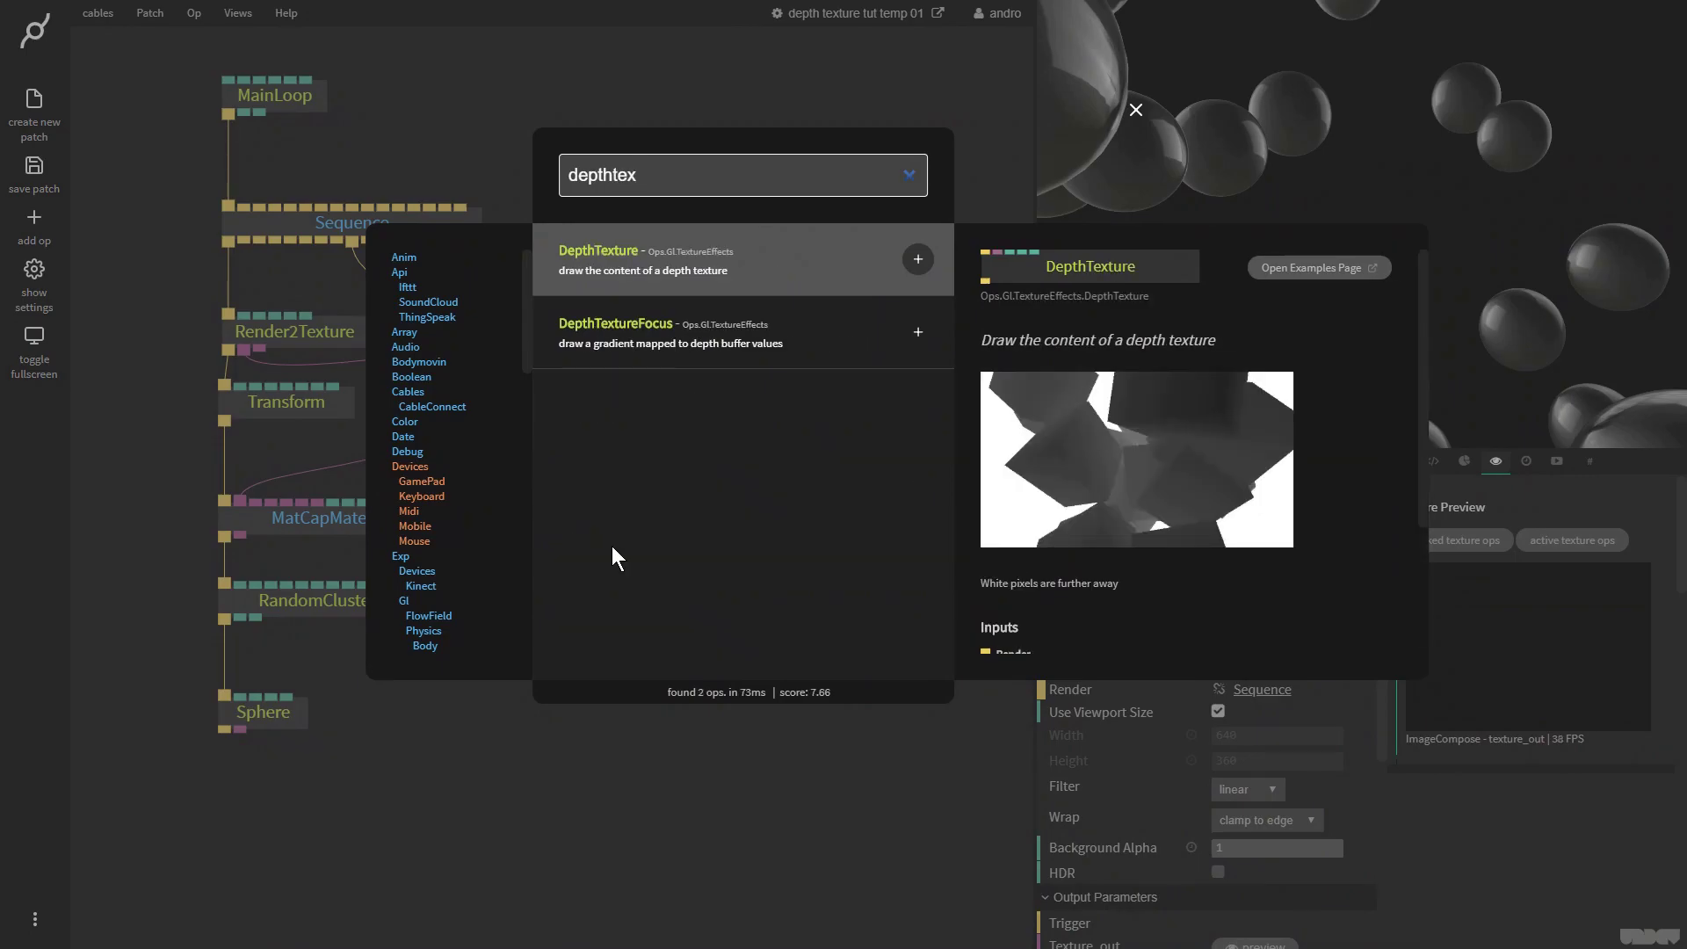
key("Down")
key("Return")
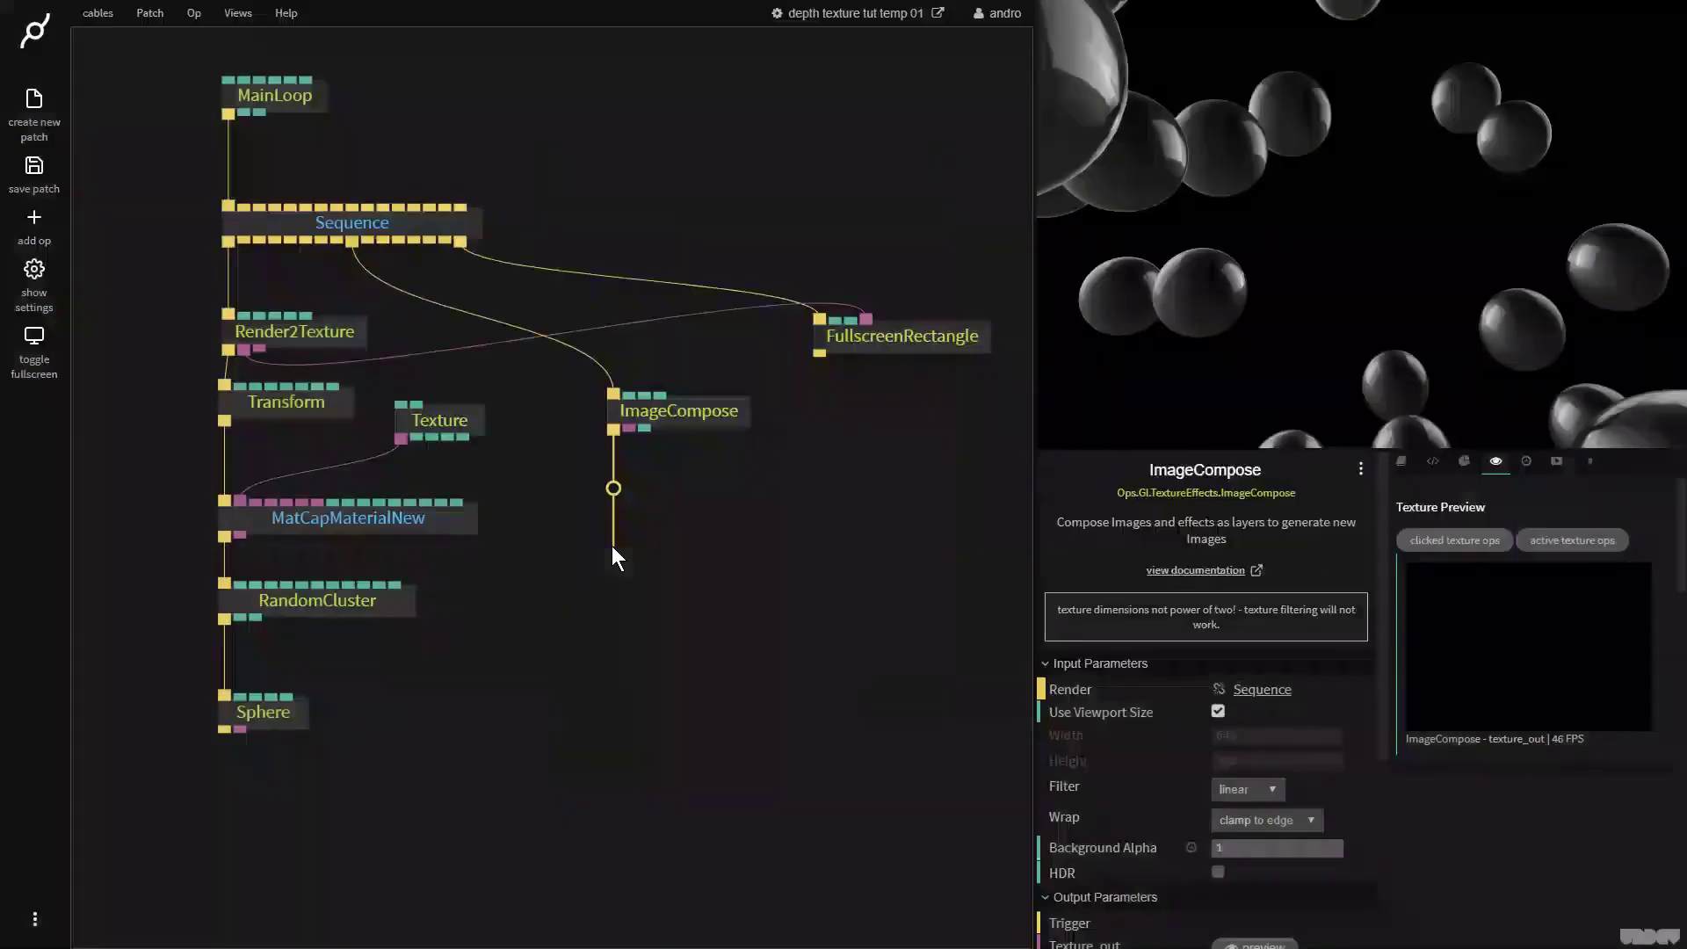
left_click(317, 331)
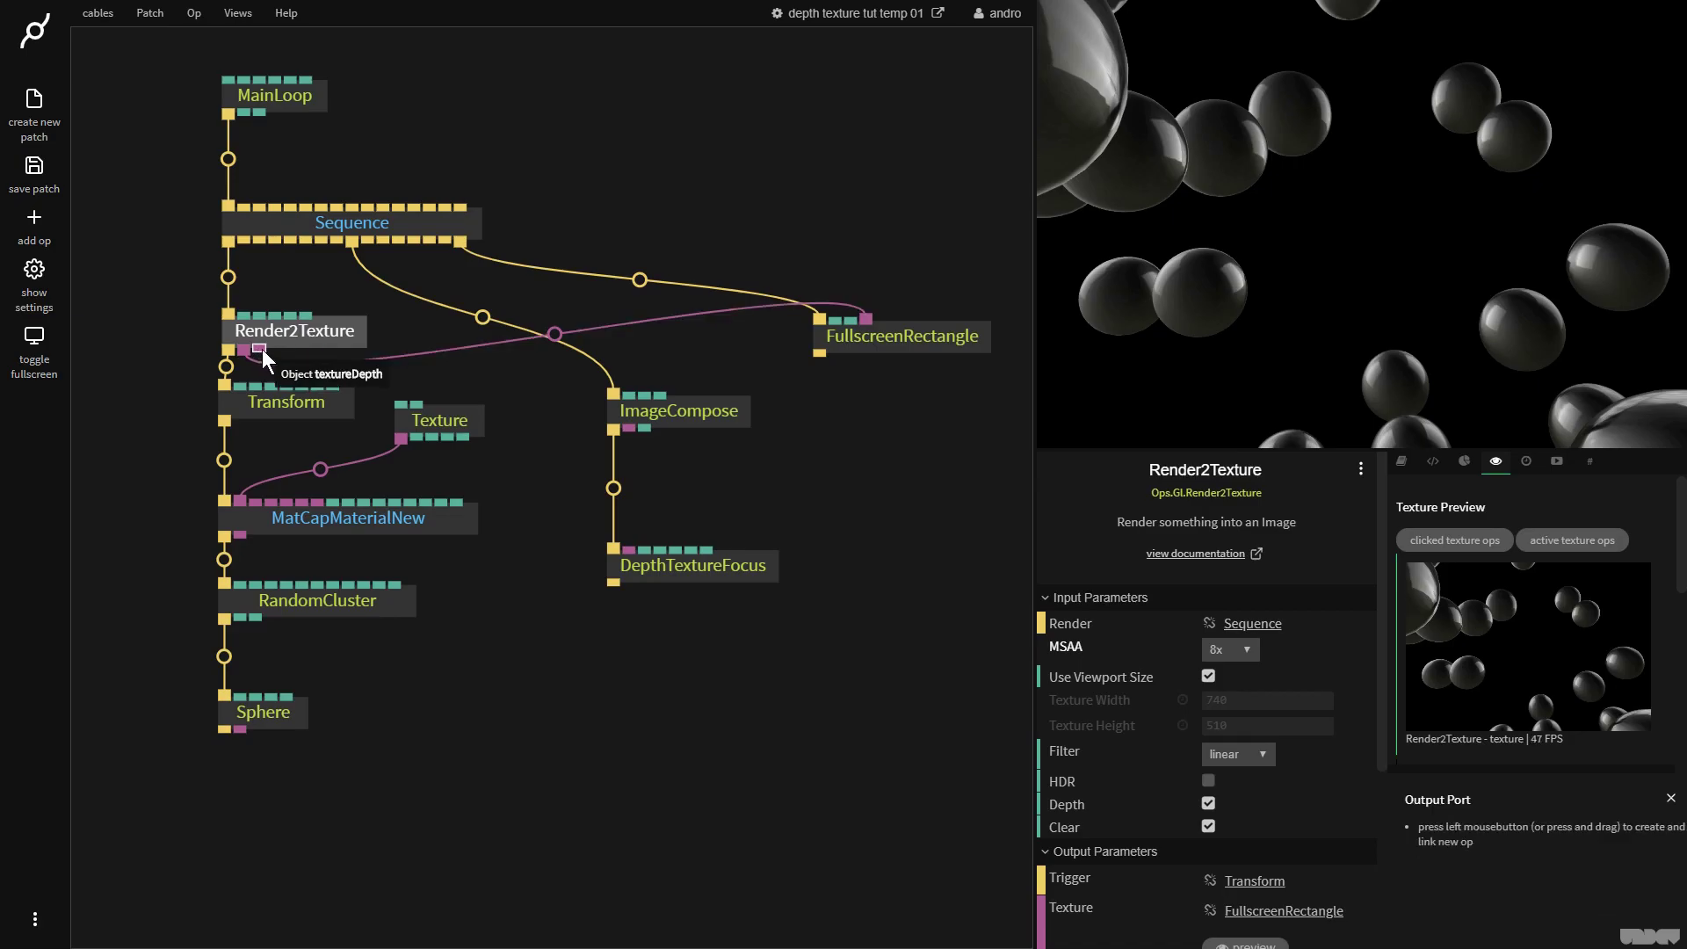
Route Render2Texture's depth into DepthTextureFocus, show ImageCompose on FullscreenRectangle, and lower Center to 0.147.
left_click(554, 335, "alt")
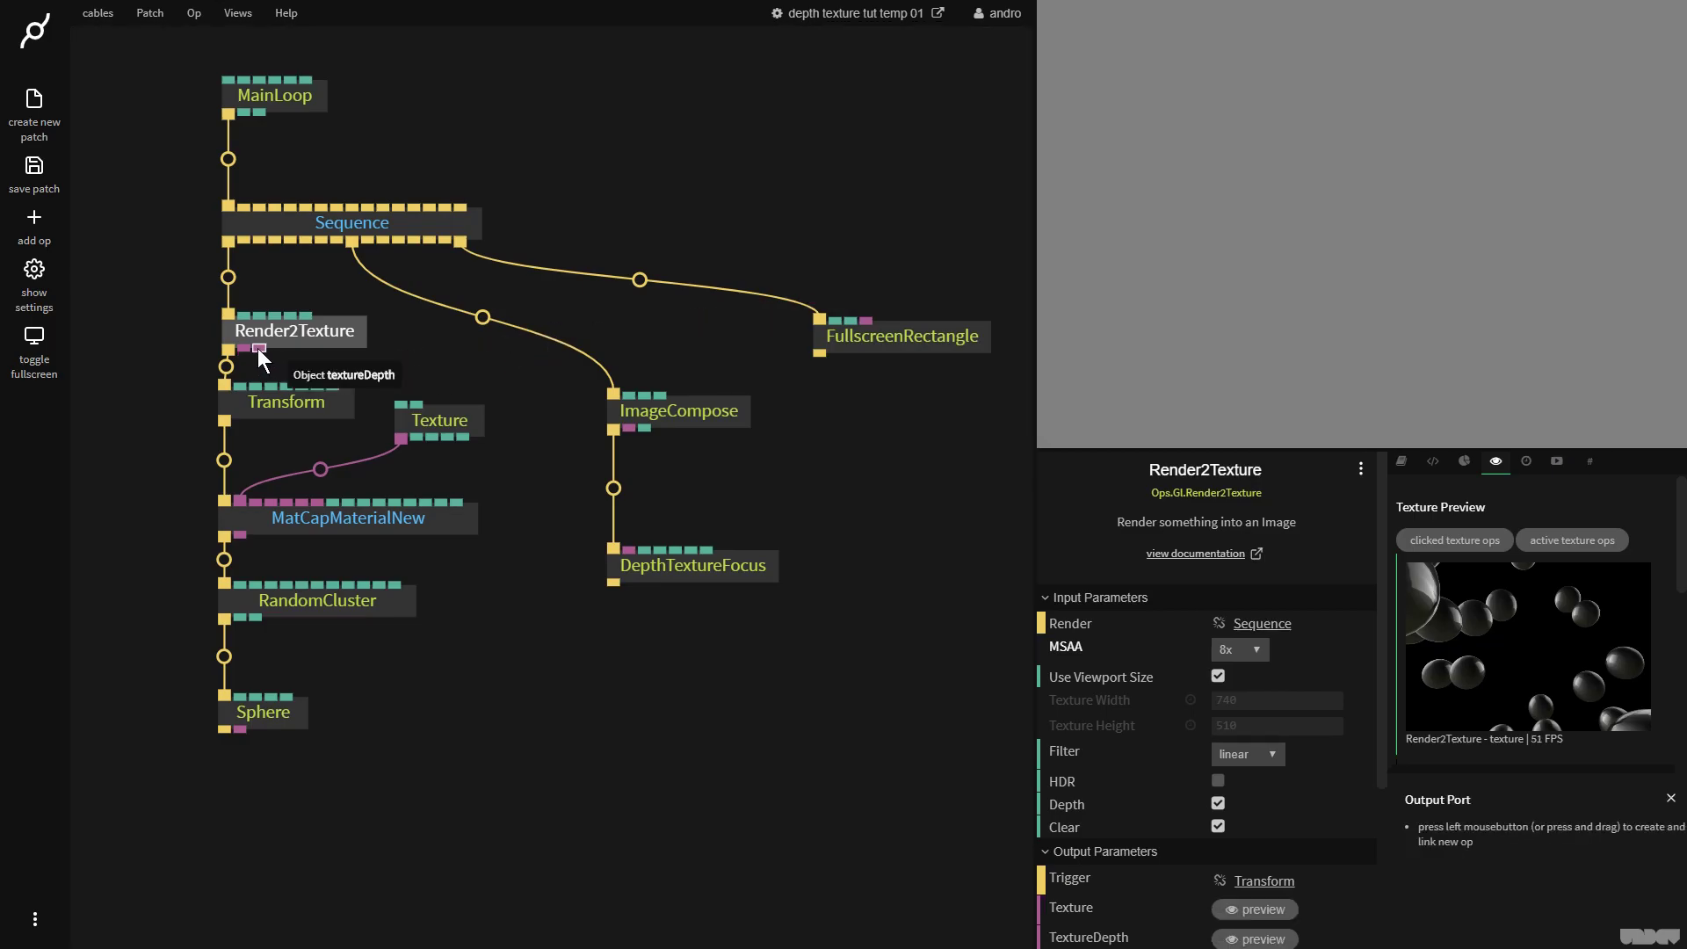
left_click_drag(258, 348, 704, 568)
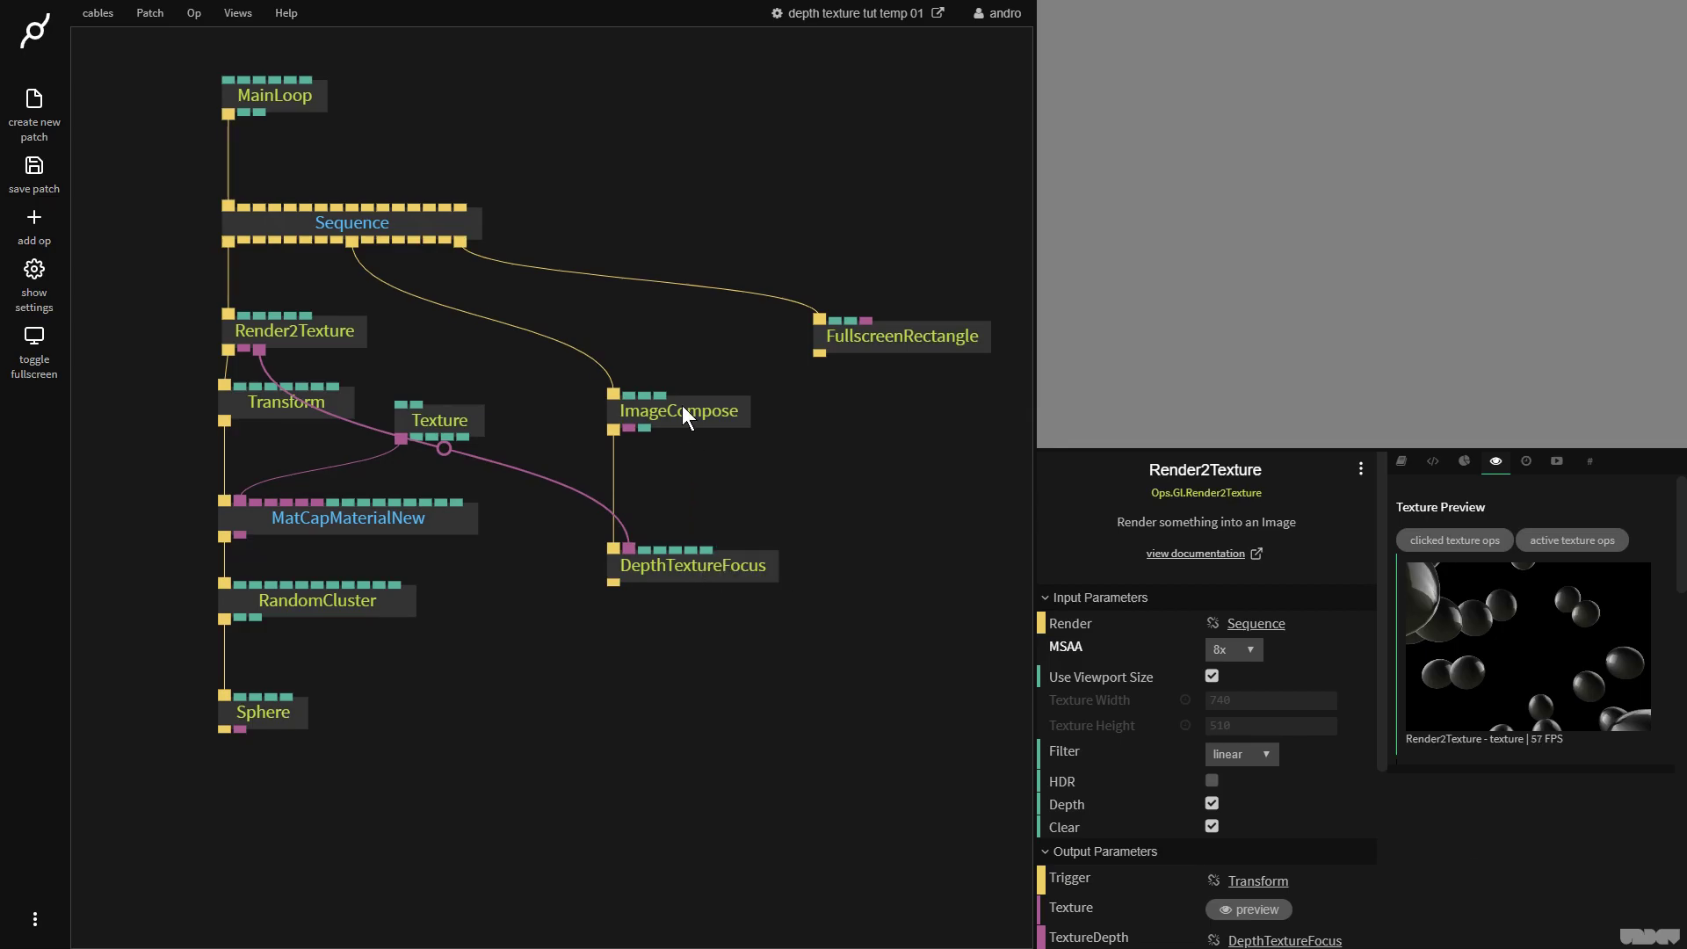
left_click_drag(682, 404, 863, 324)
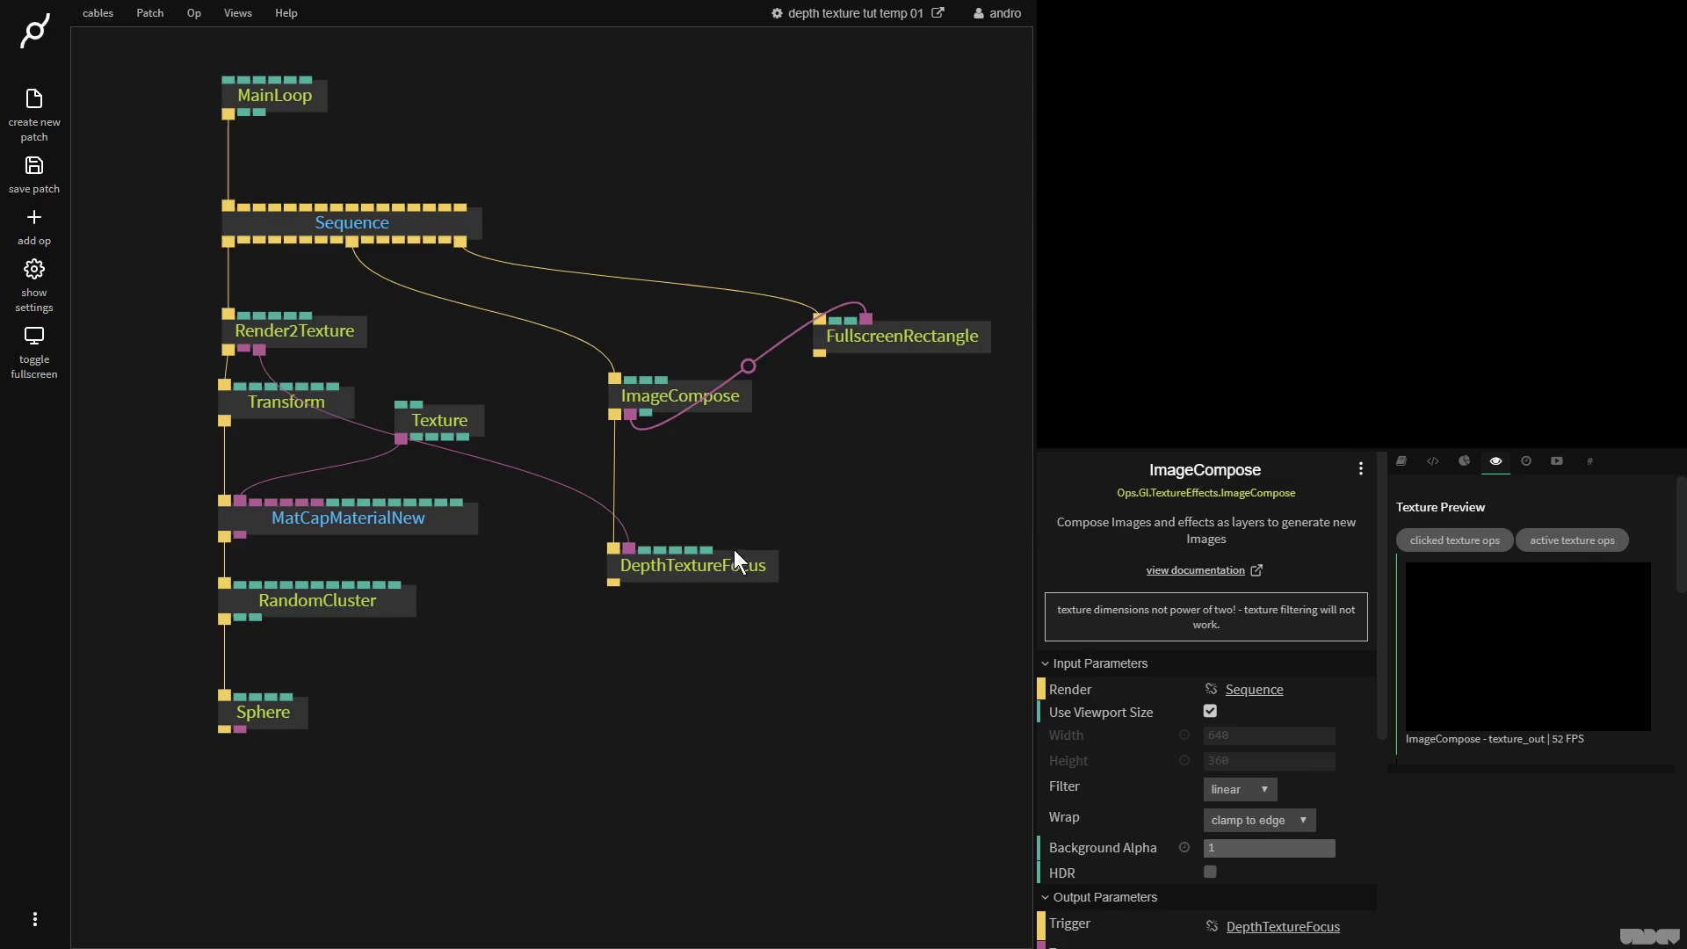
left_click(724, 571)
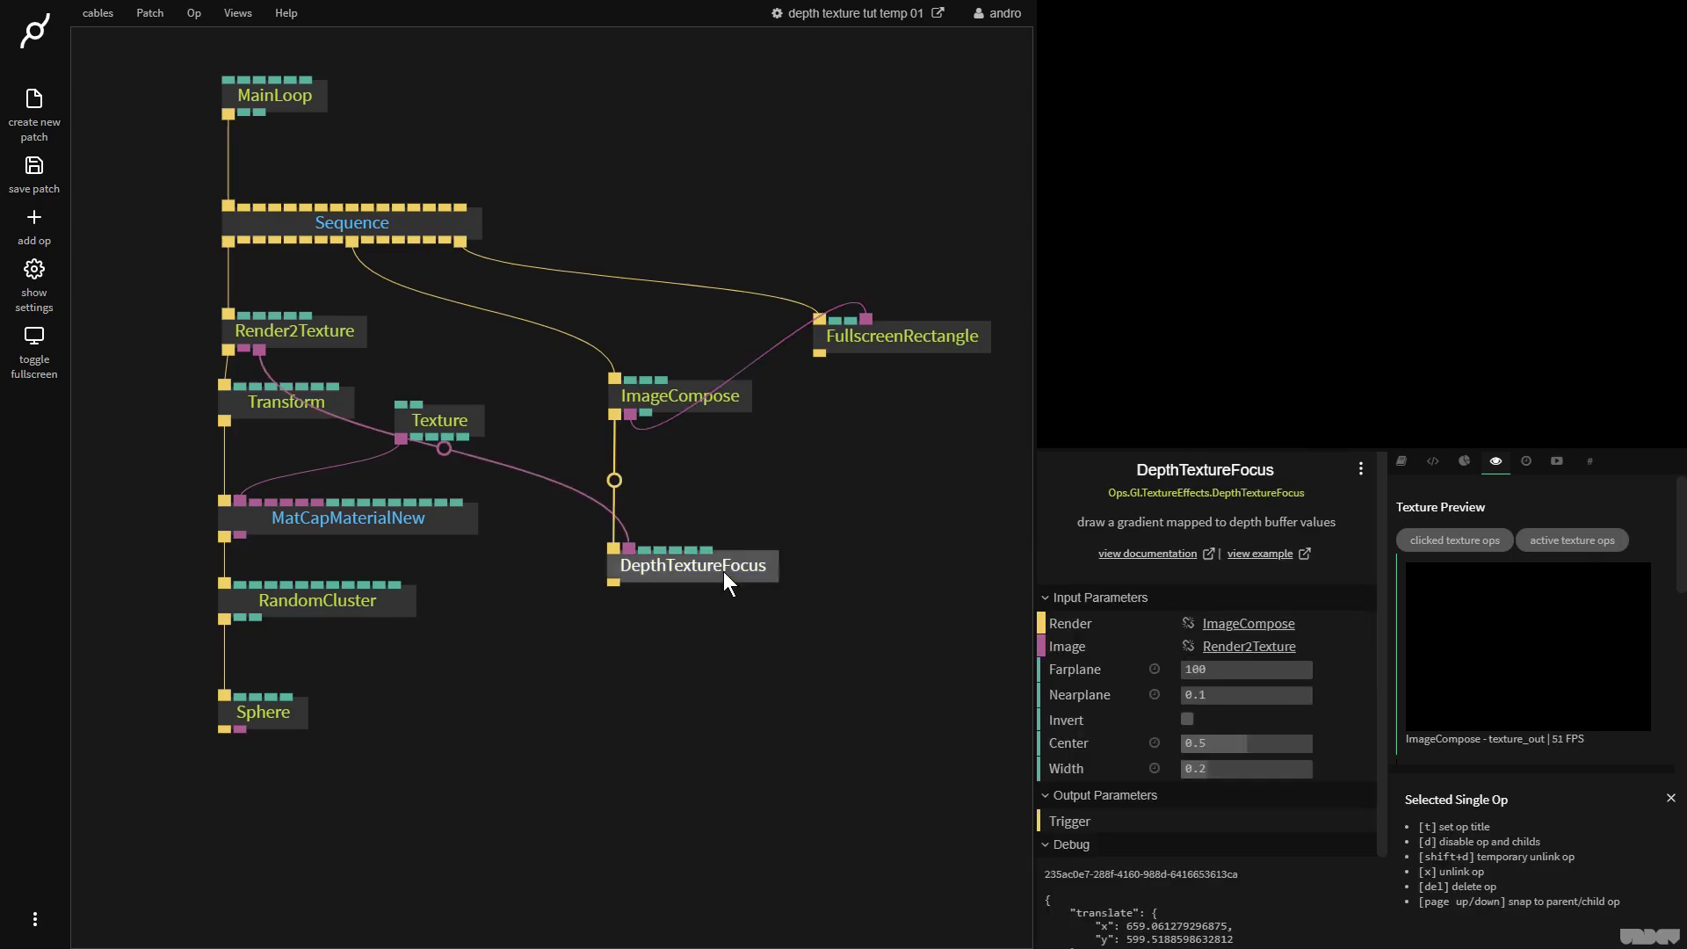
mouse_move(1235, 743)
left_mouse_down()
mouse_move(1176, 743)
mouse_move(1264, 768)
mouse_move(1211, 769)
mouse_move(1198, 744)
left_mouse_up()
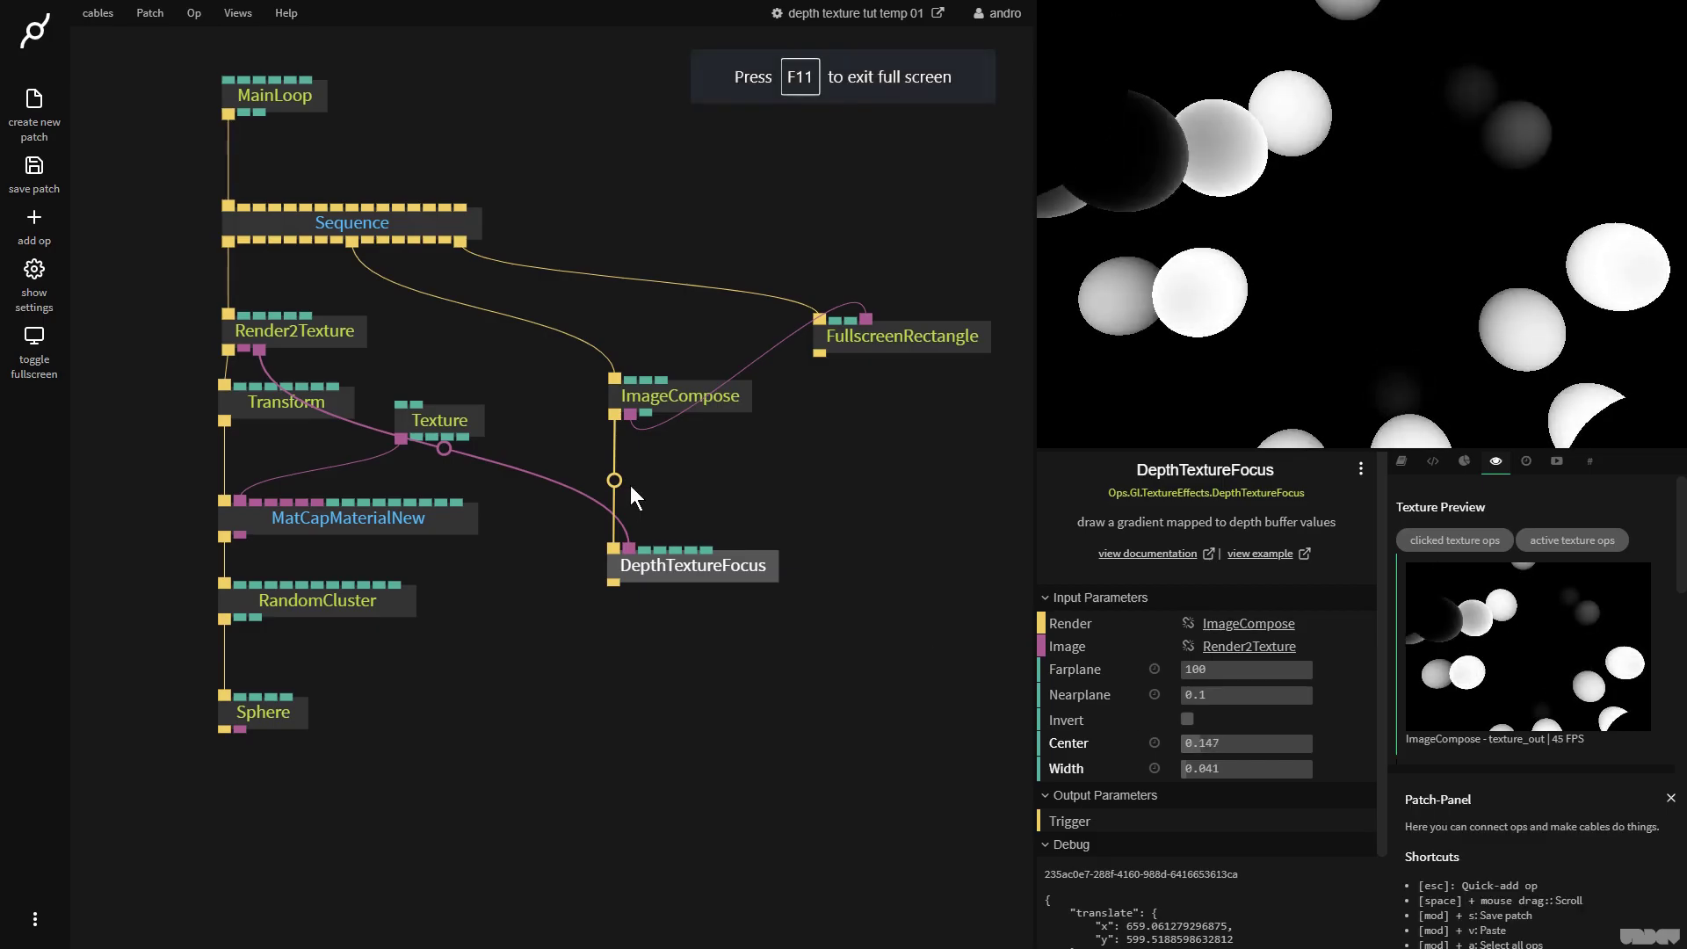
Set RandomCluster Num to 400 and raise the DepthTextureFocus Center value.
left_click(361, 598)
left_click(1241, 645)
type("400")
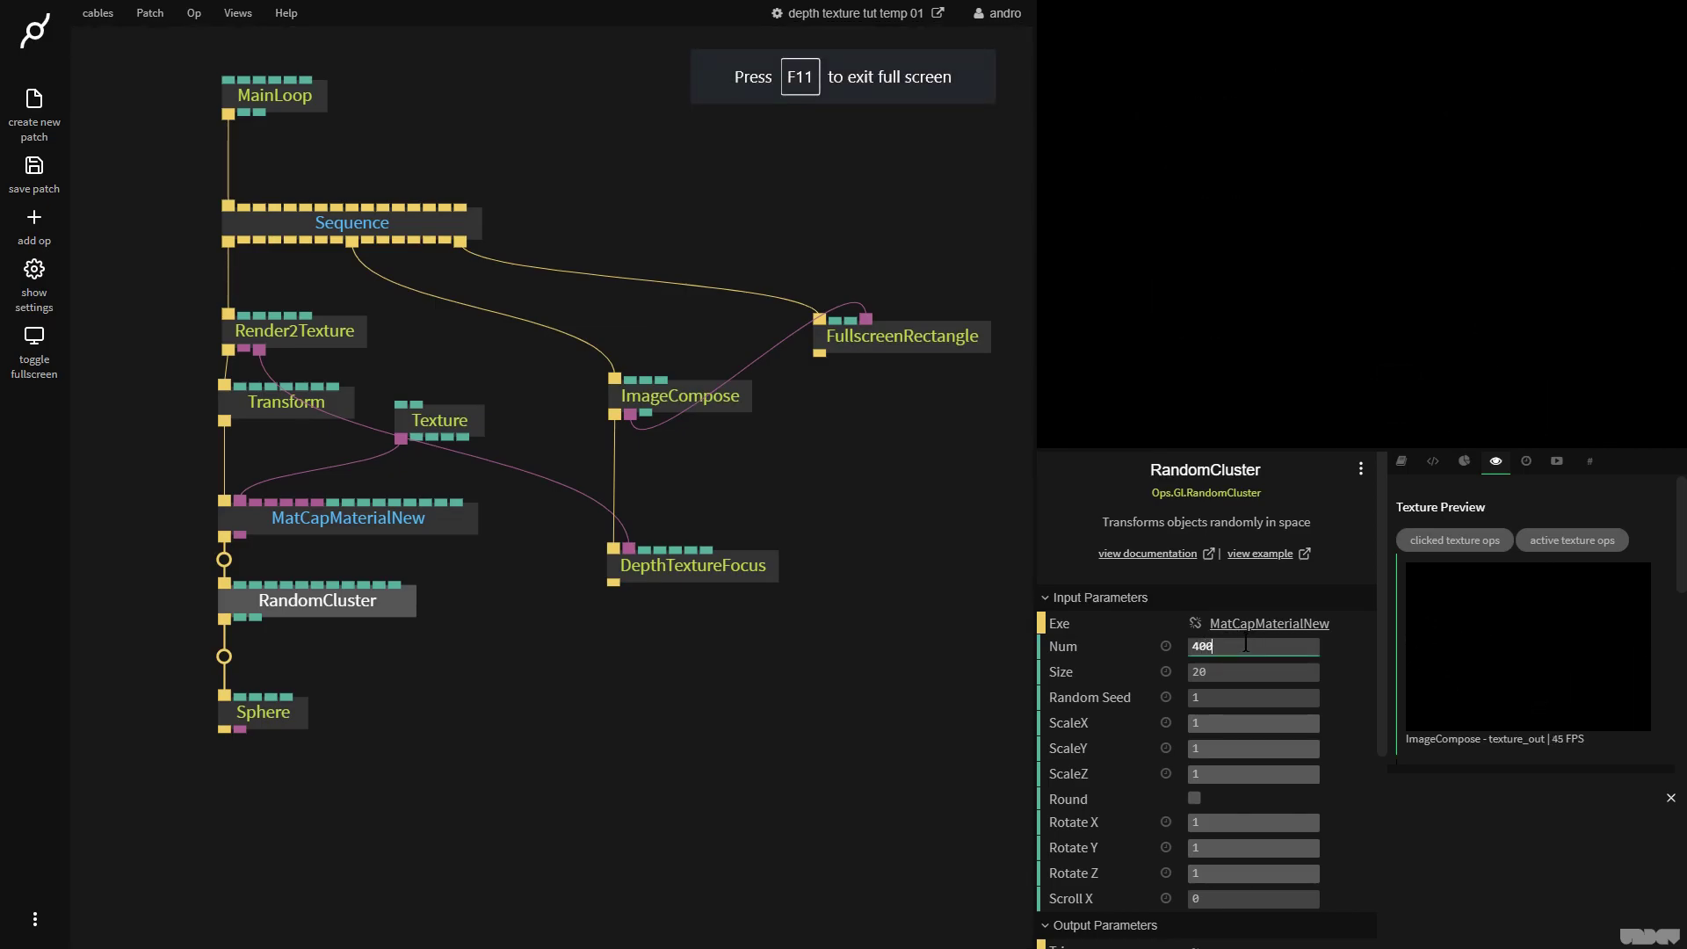
left_click(998, 684)
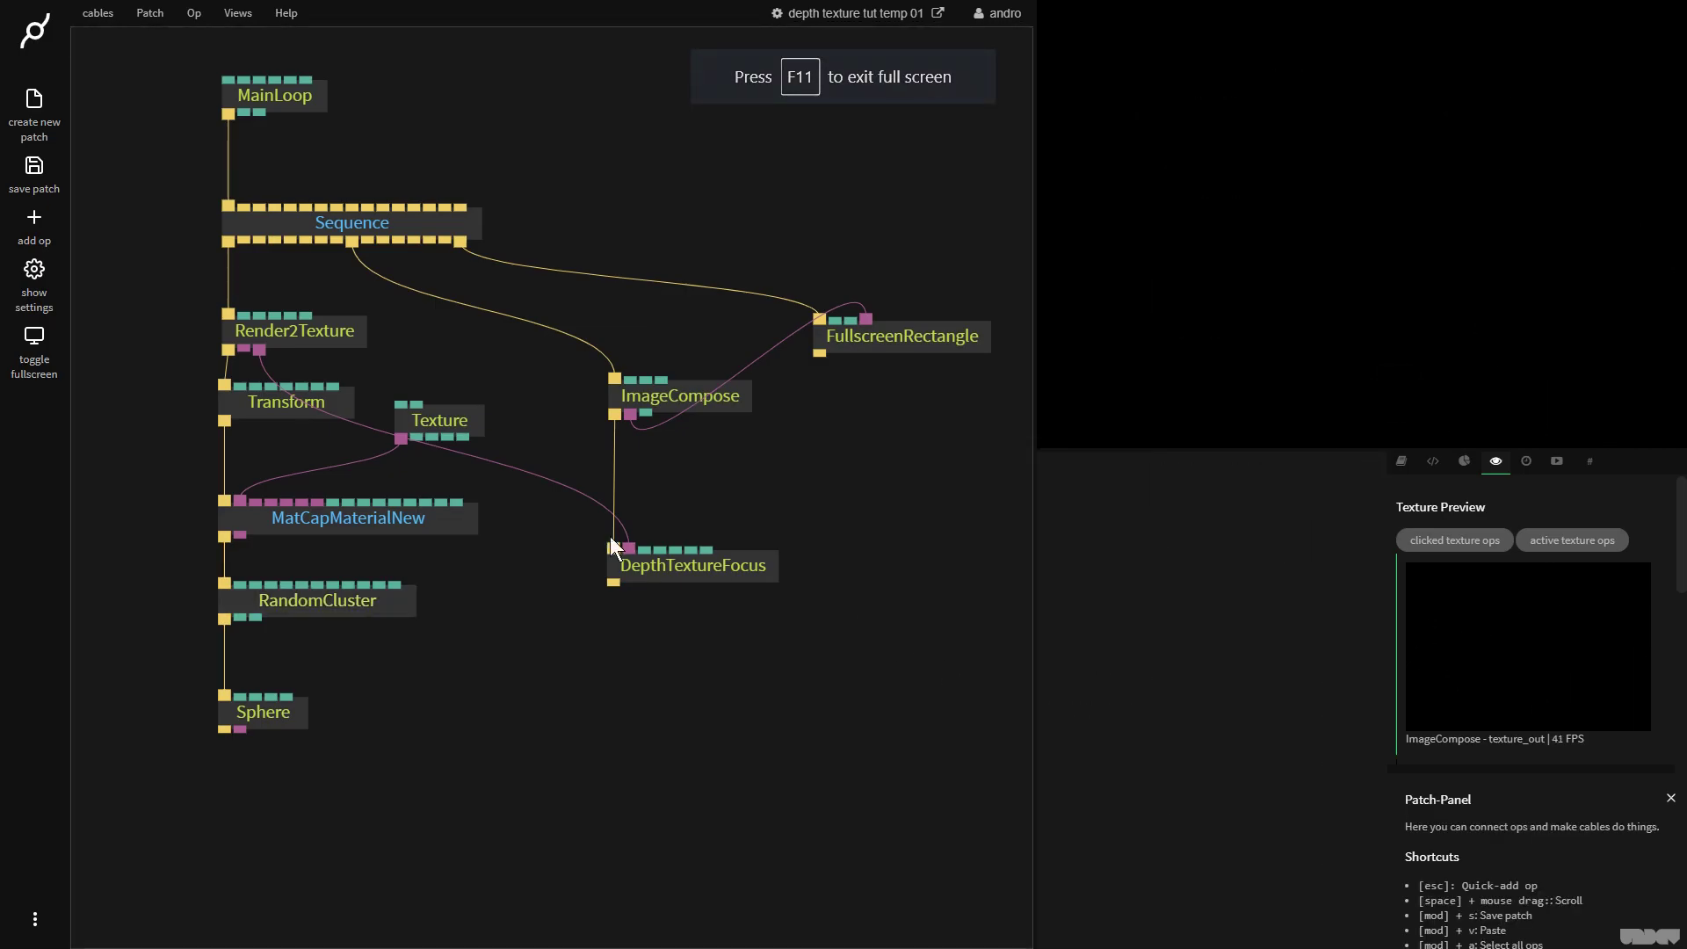
left_click(726, 567)
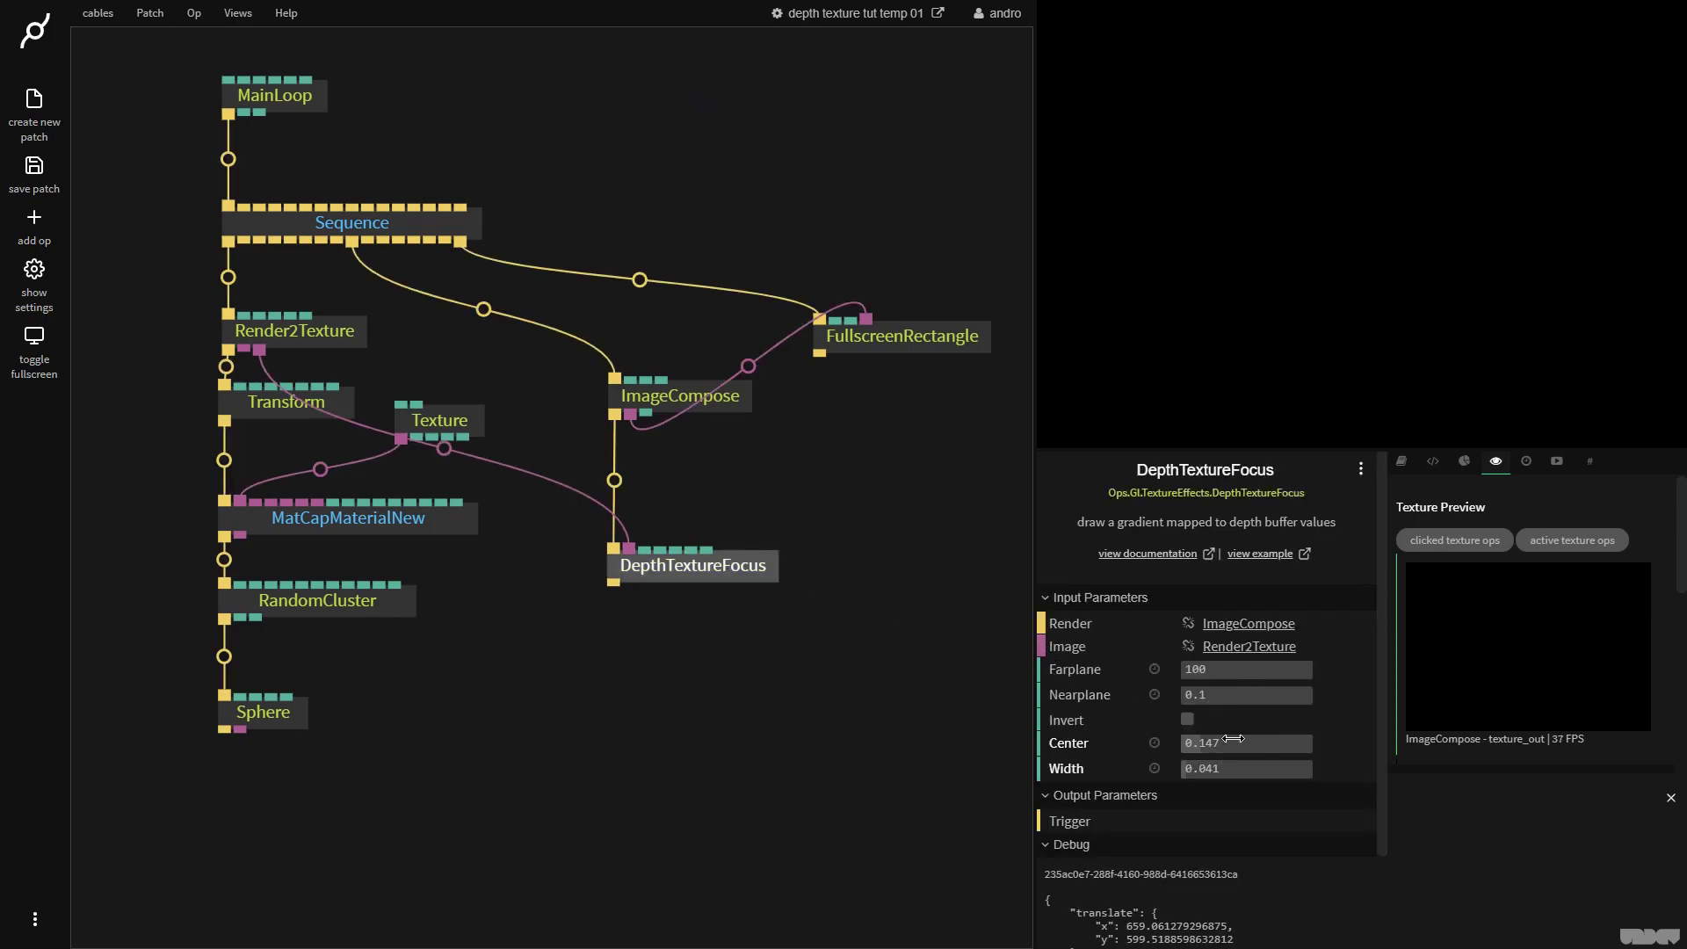
left_click_drag(1230, 742, 1195, 743)
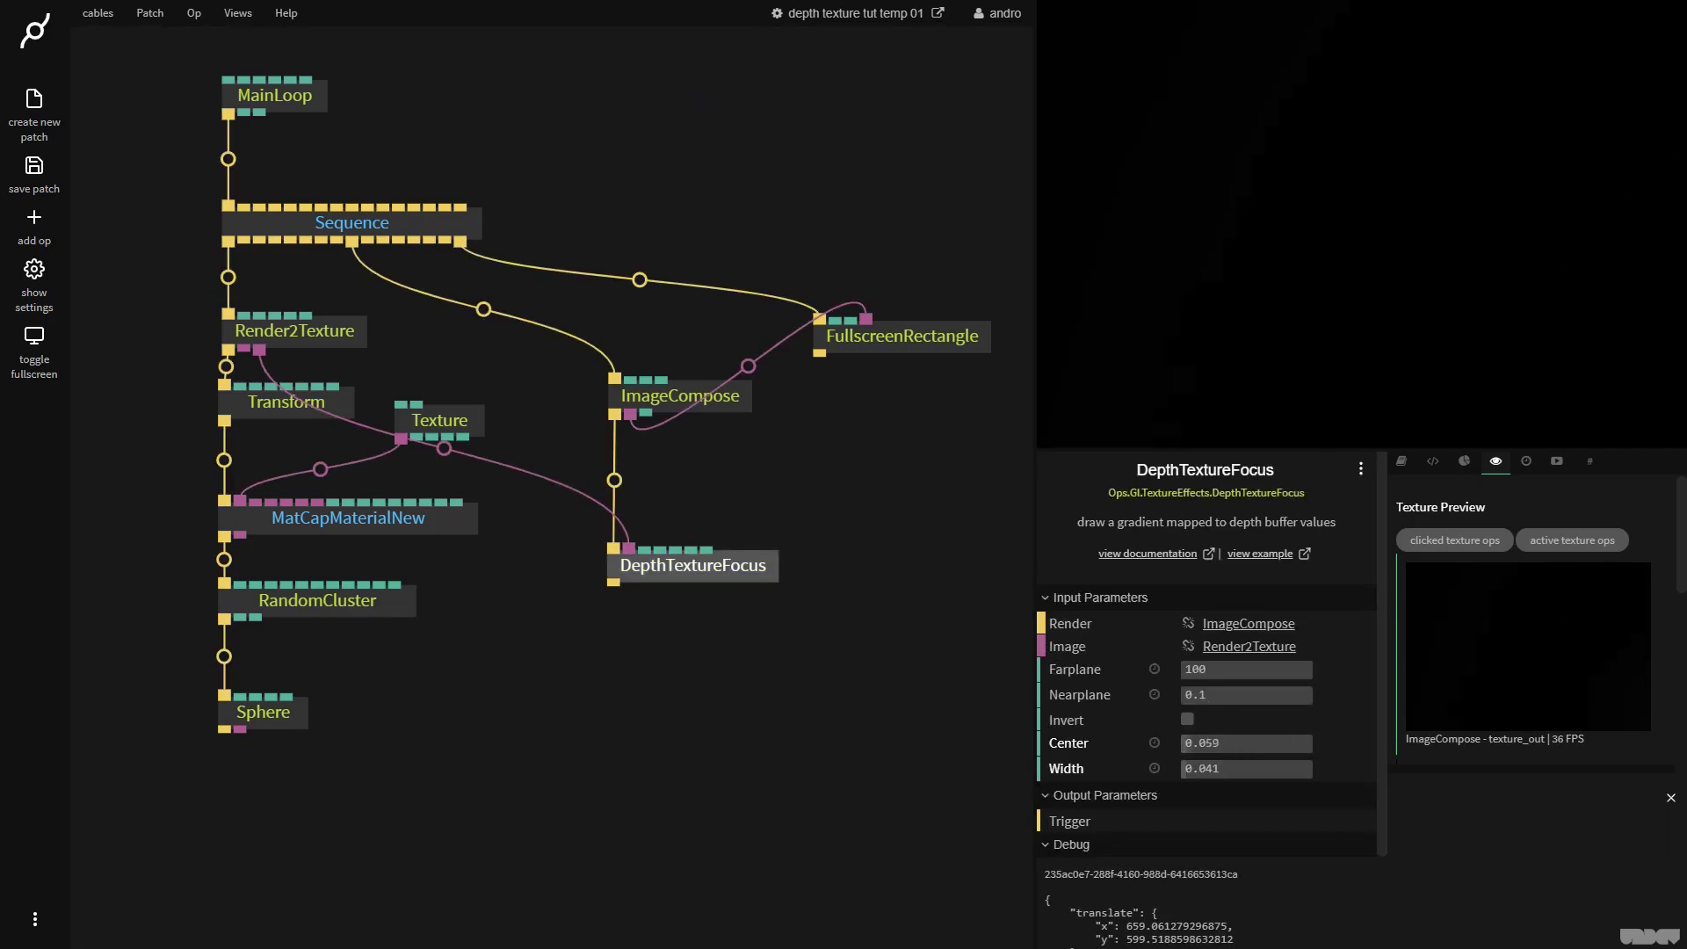
Set RandomCluster Random Seed to 1.09 and Size to 29.87, then shift the focus Center.
left_click(343, 605)
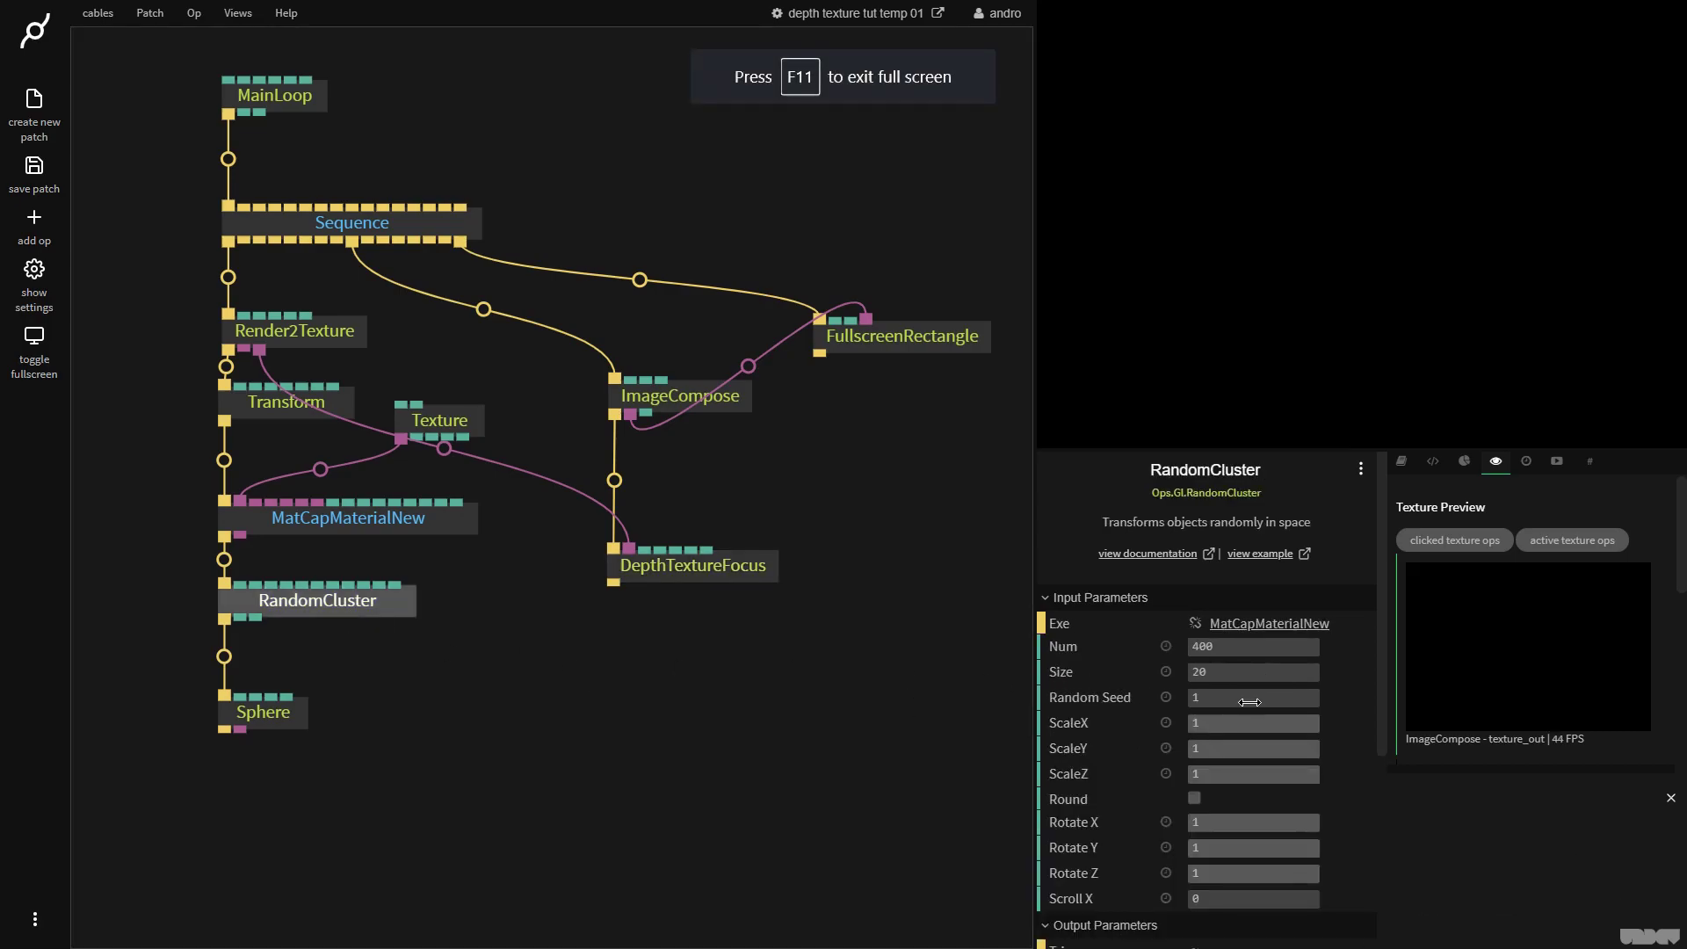
left_click_drag(1249, 702, 1262, 702)
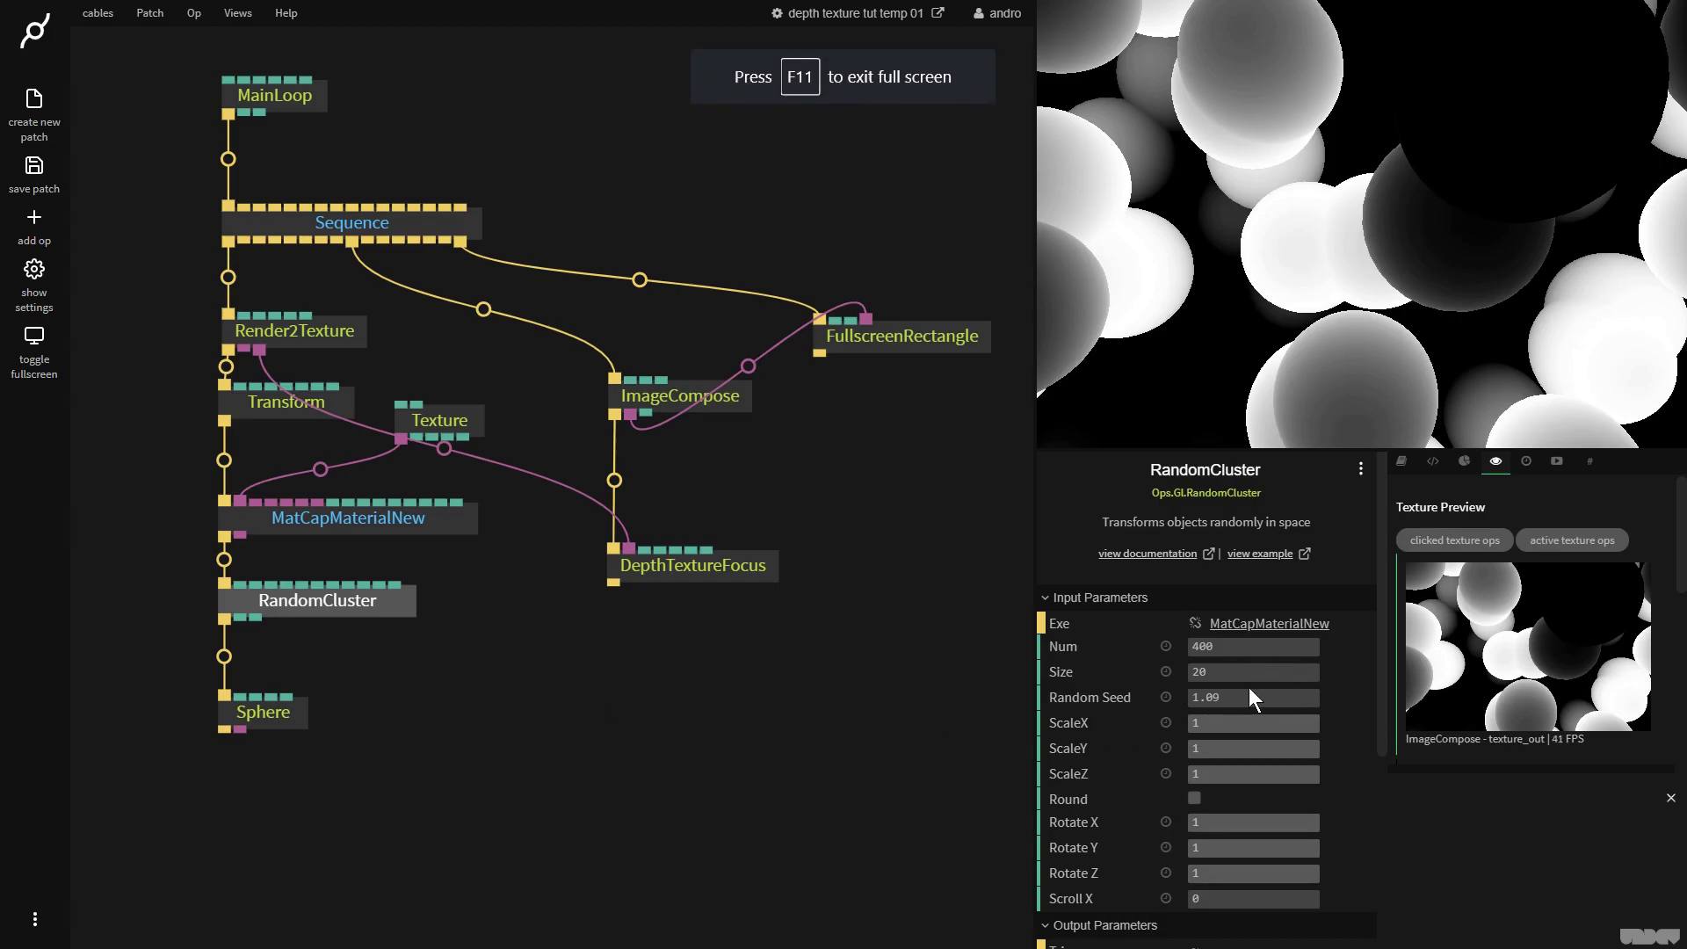
left_click_drag(1254, 675, 1261, 676)
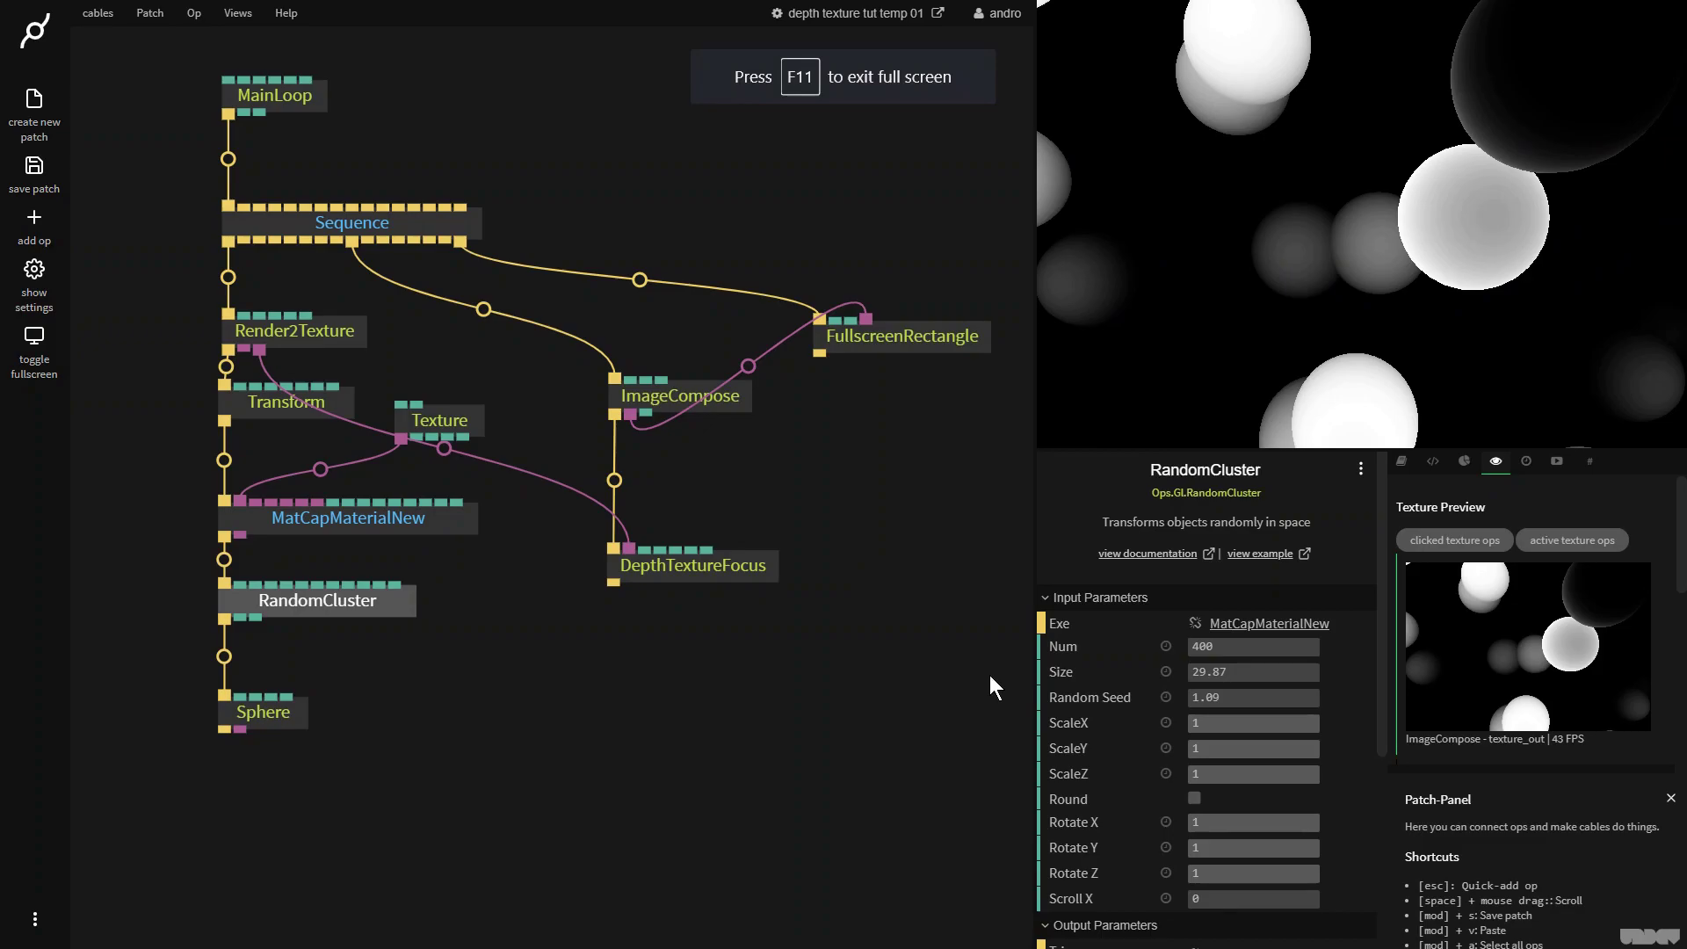
left_click(738, 568)
mouse_move(1239, 742)
left_mouse_down()
mouse_move(1261, 743)
mouse_move(1227, 742)
left_mouse_up()
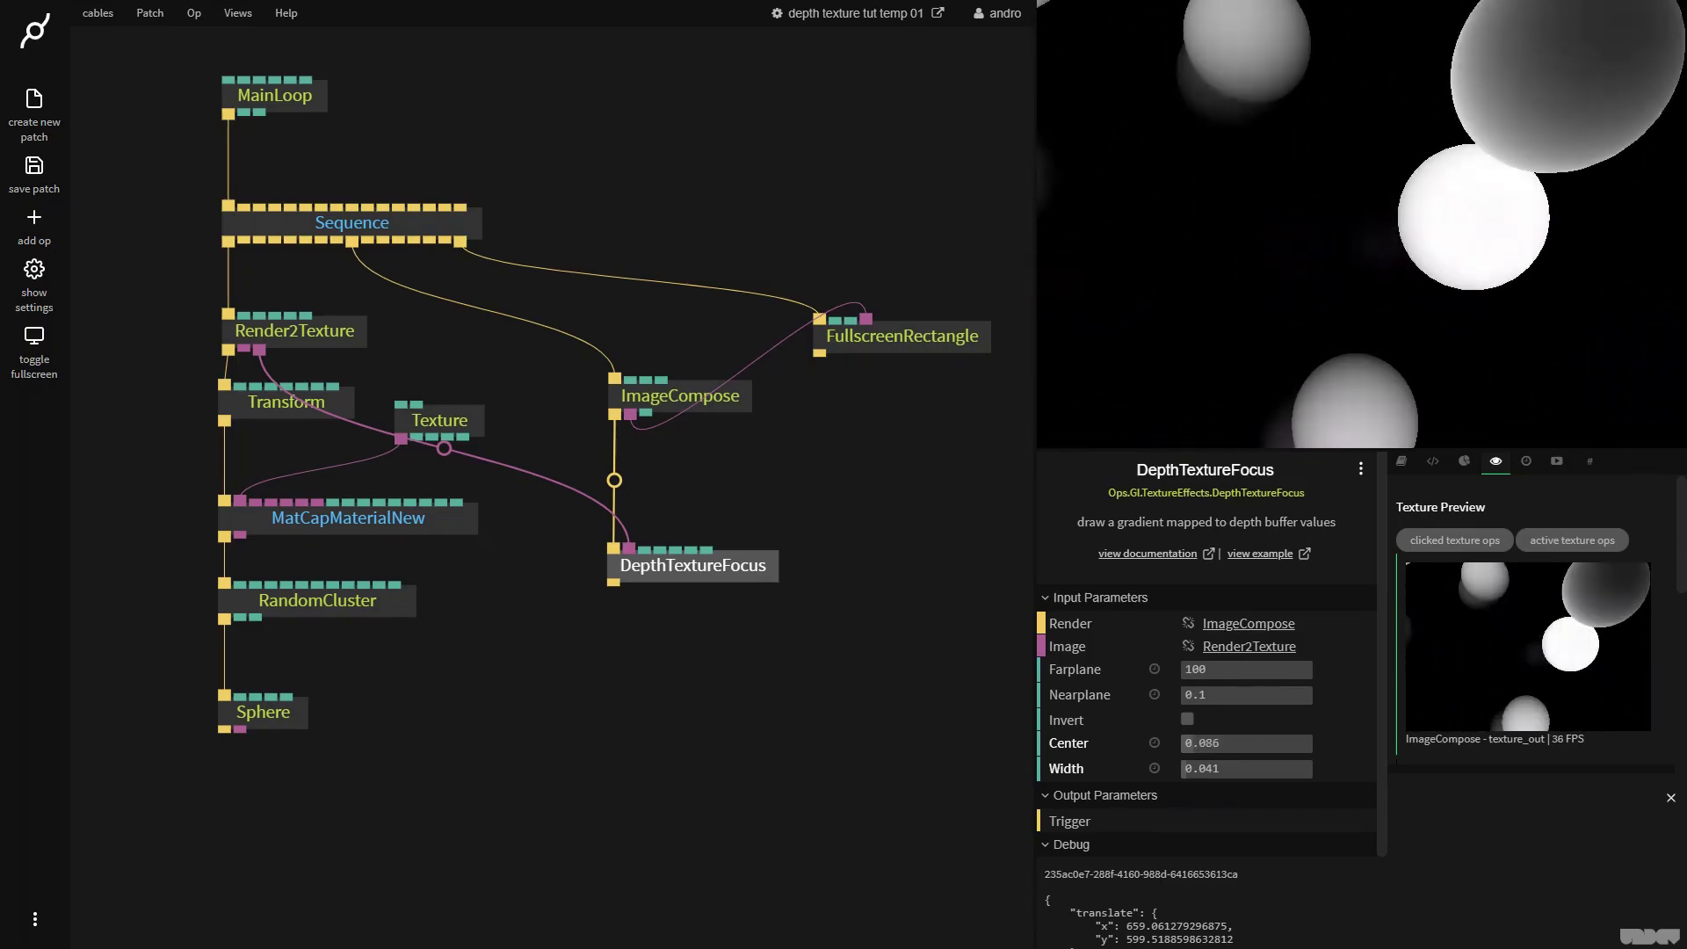
Nudge the DepthTextureFocus Center up to around 0.274.
left_click_drag(1215, 725, 1220, 722)
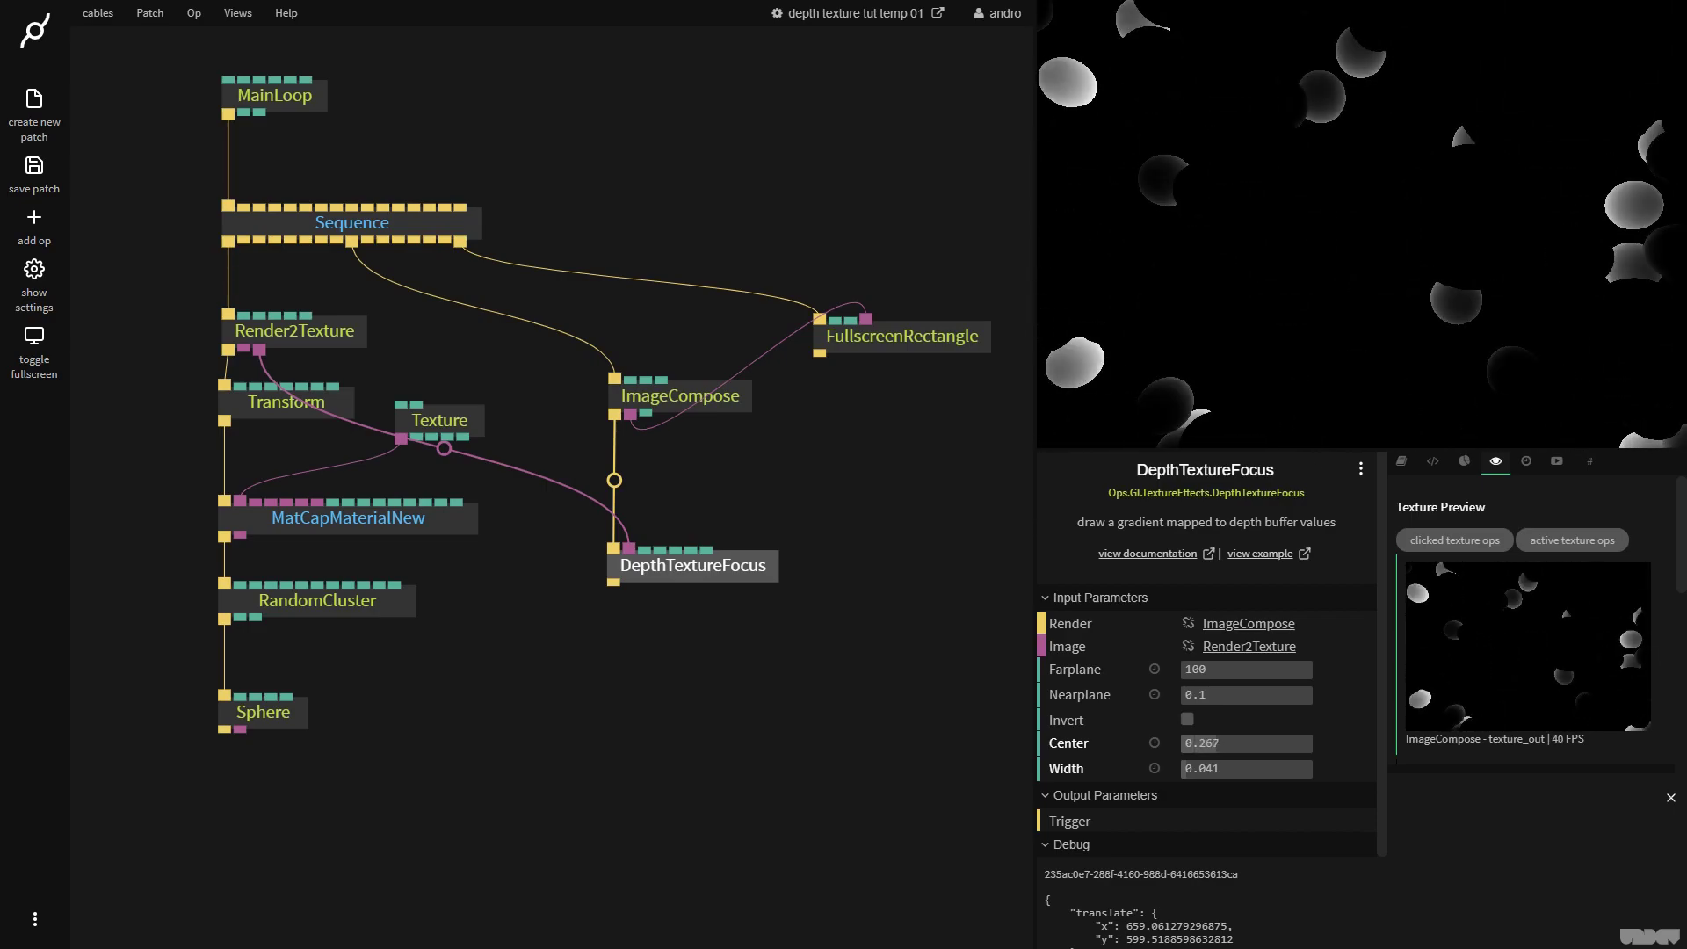
Add a SineAnim op and place it in open space on the right.
left_click(787, 501)
key("Escape")
type("s")
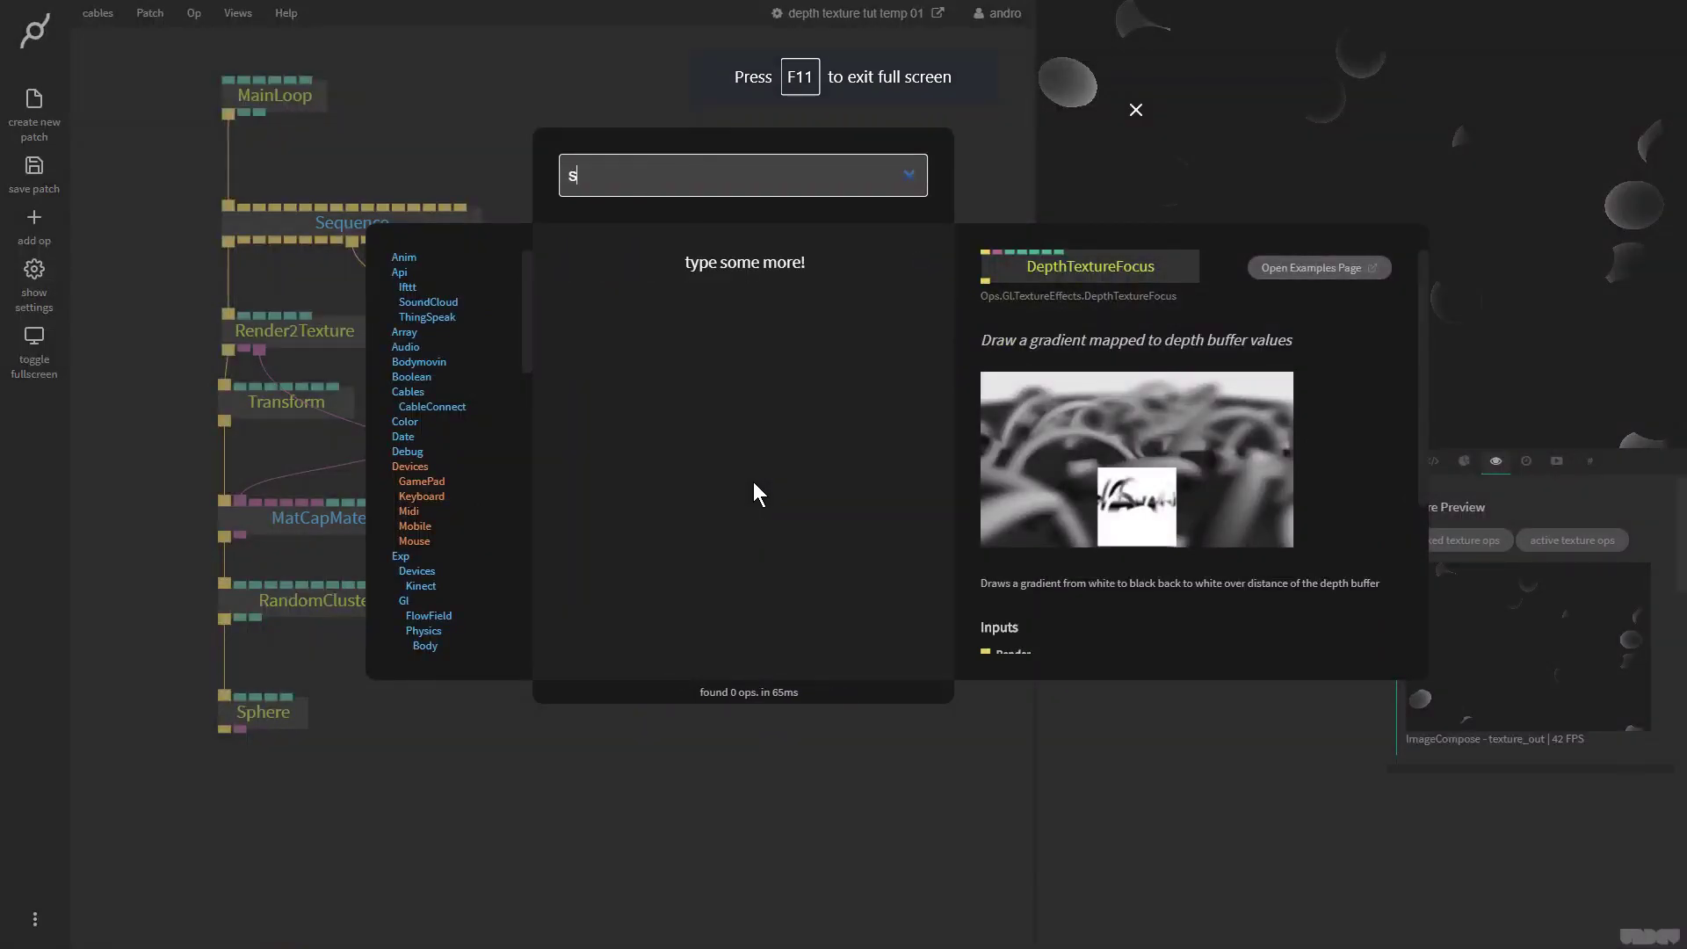
type("ineanim")
key("Return")
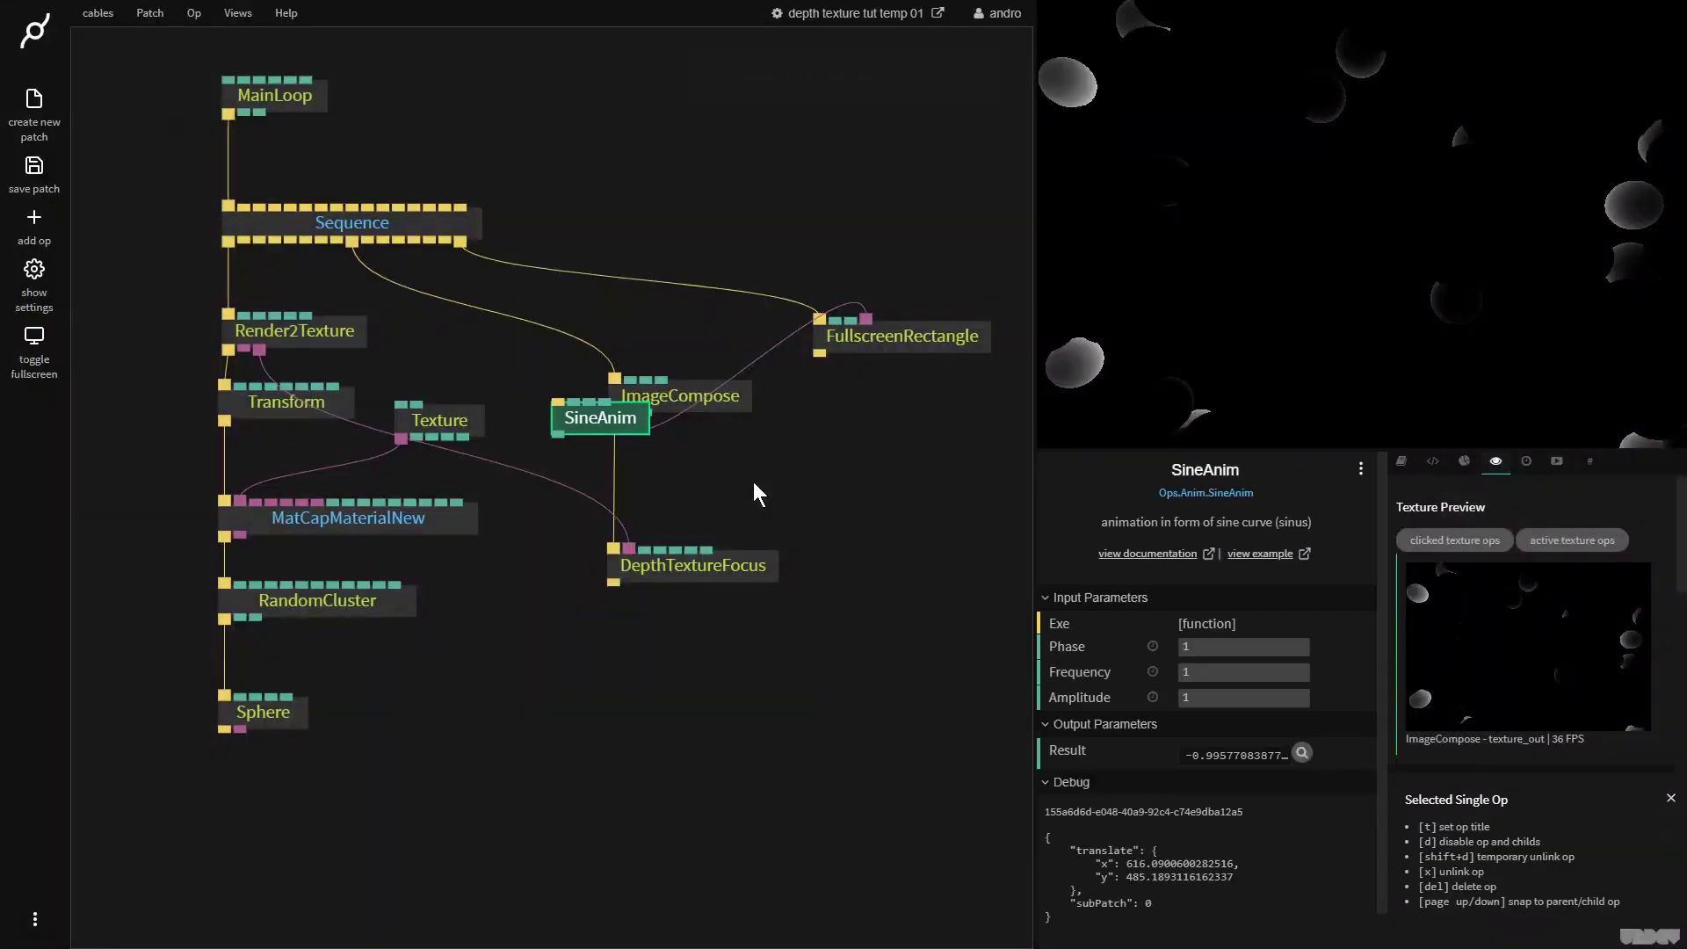
left_click_drag(613, 433, 848, 502)
Add a MapRange op from SineAnim's output with New Min 0.04 and New Max 0.26.
type("mapr")
key("Return")
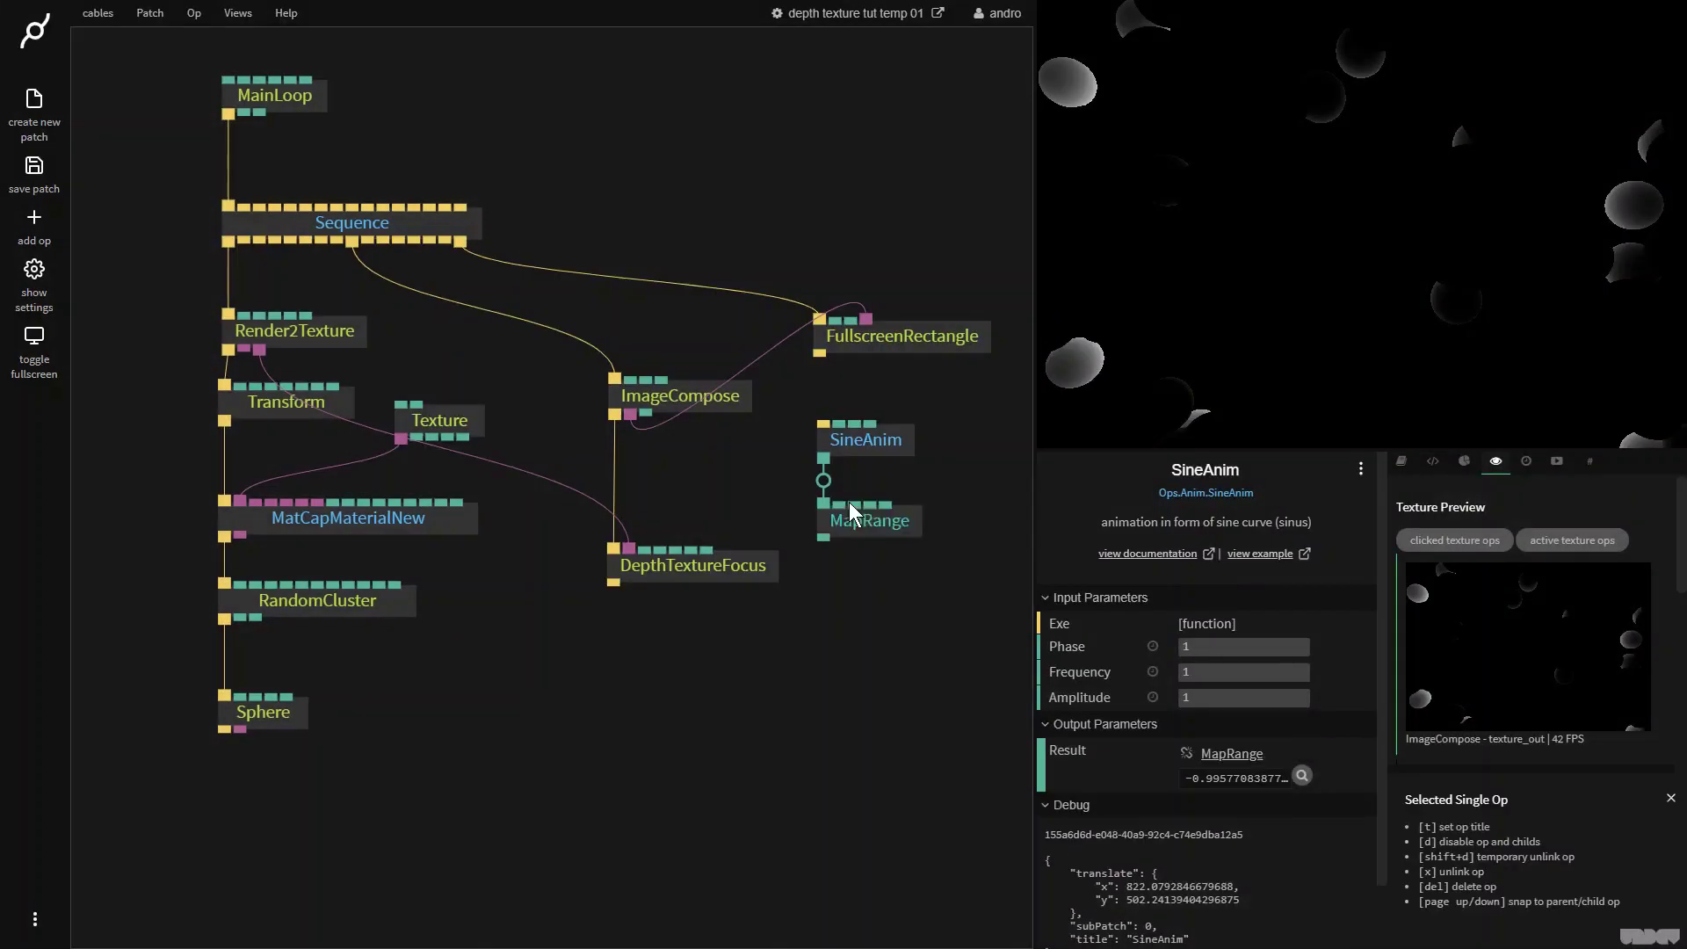
left_click(846, 441)
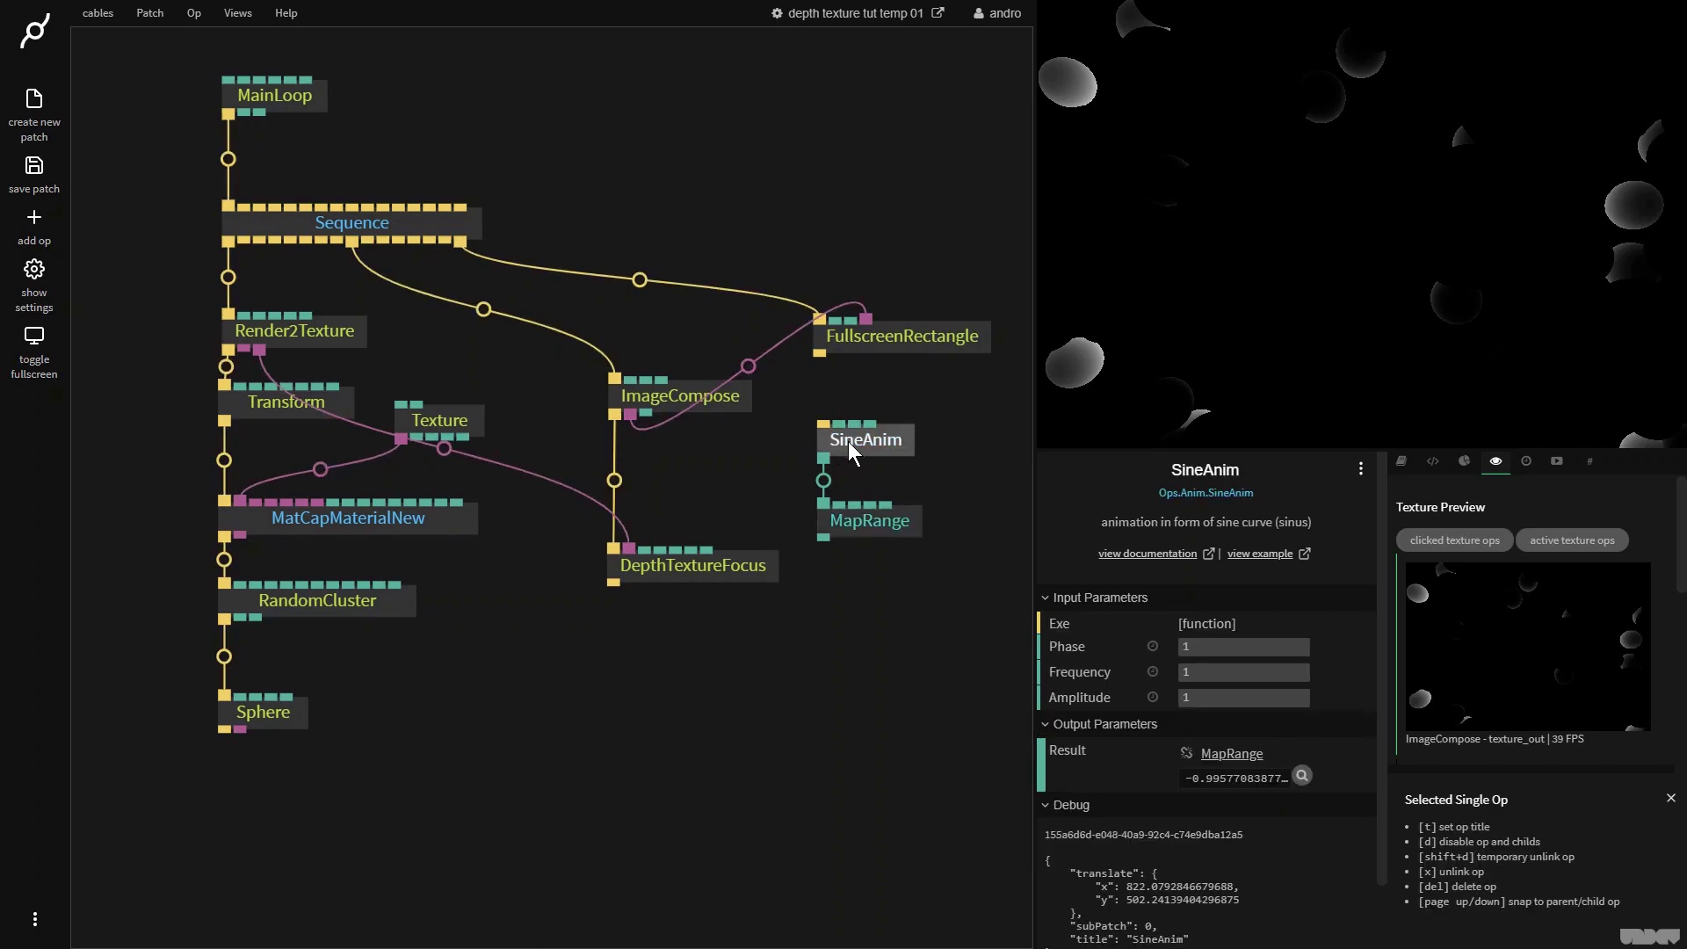
left_click(877, 521)
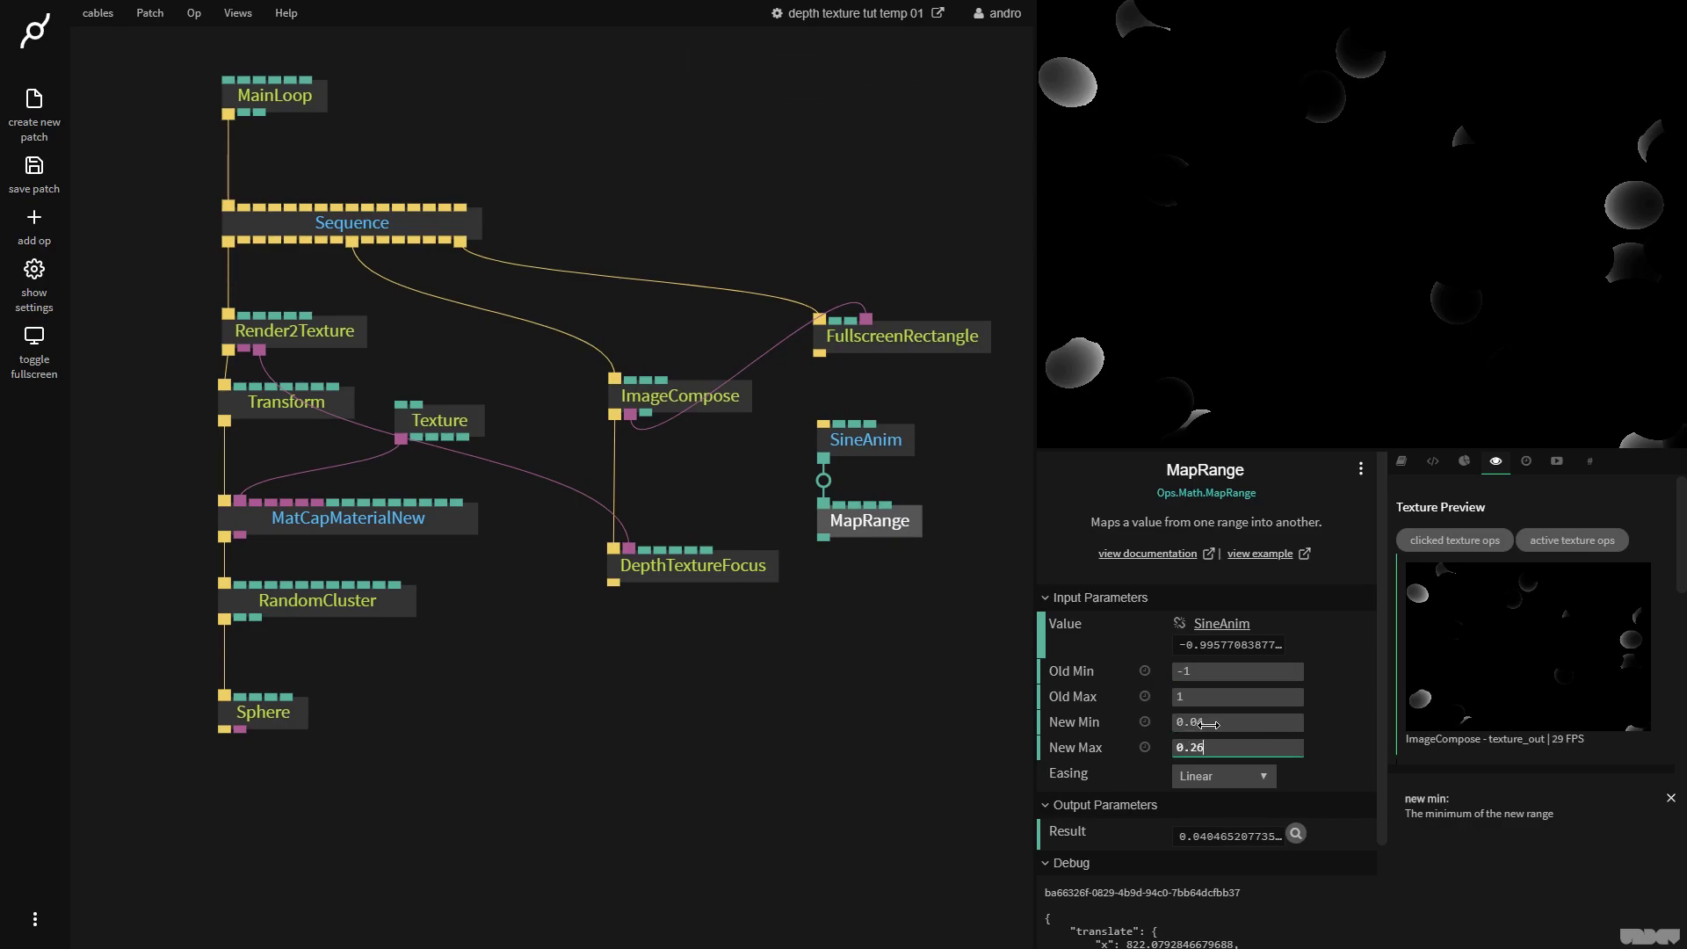
left_click(904, 711)
Trigger SineAnim from the Sequence and link MapRange's Result to DepthTextureFocus's Center.
left_click(856, 441)
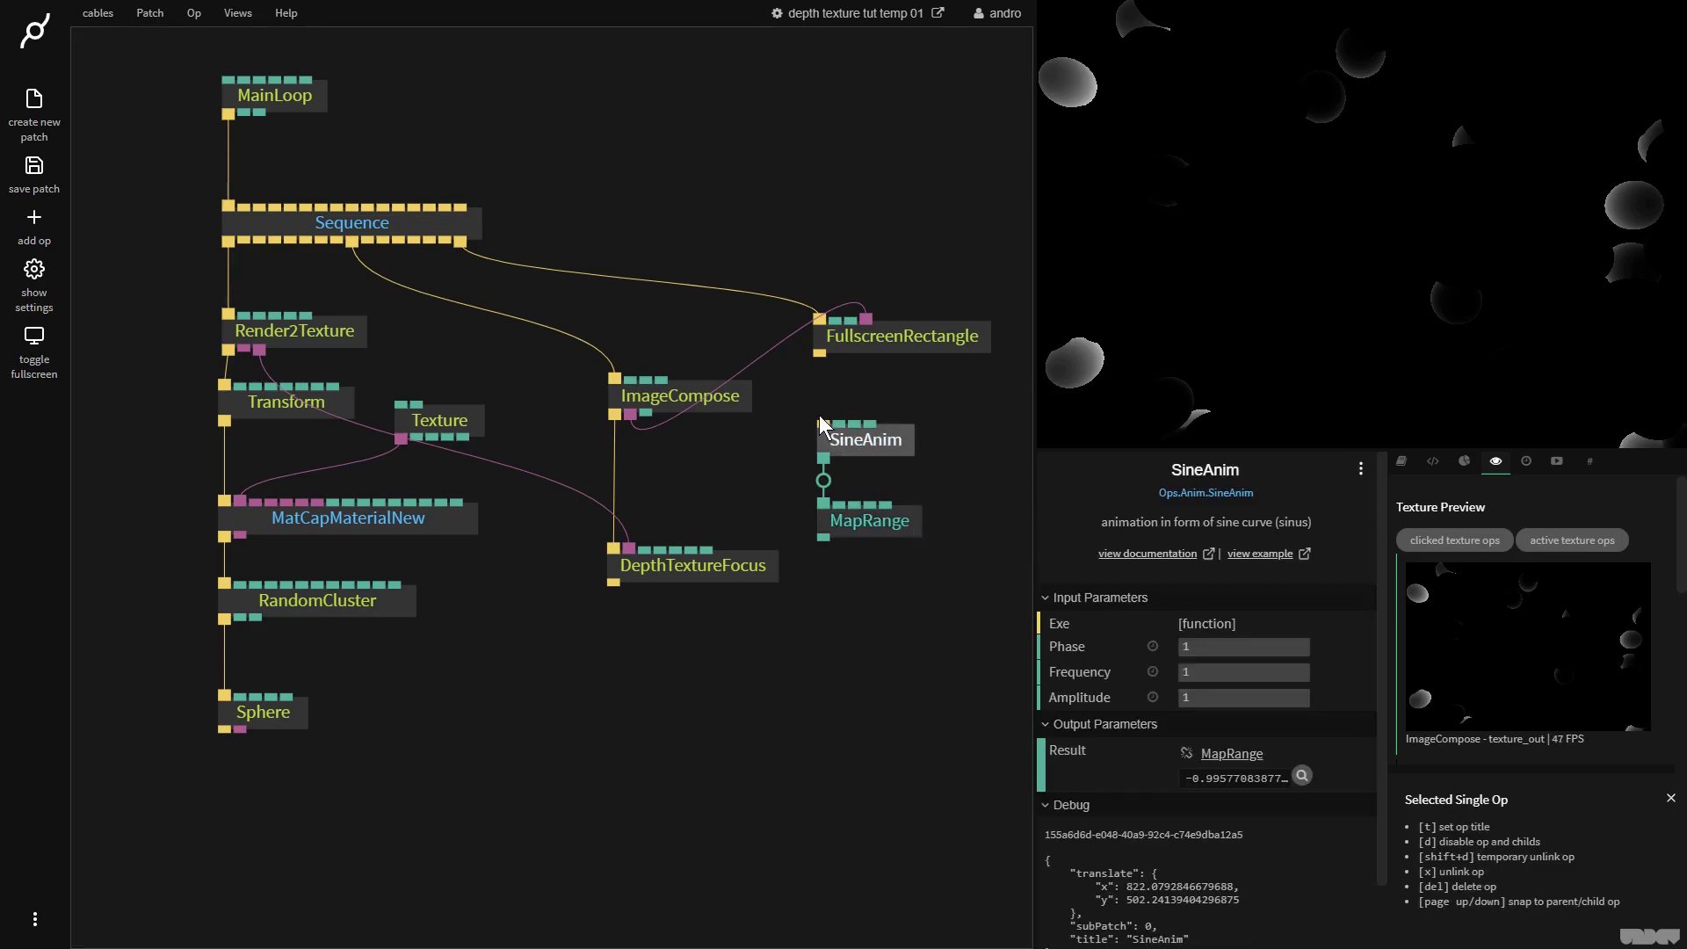
left_click_drag(260, 239, 866, 450)
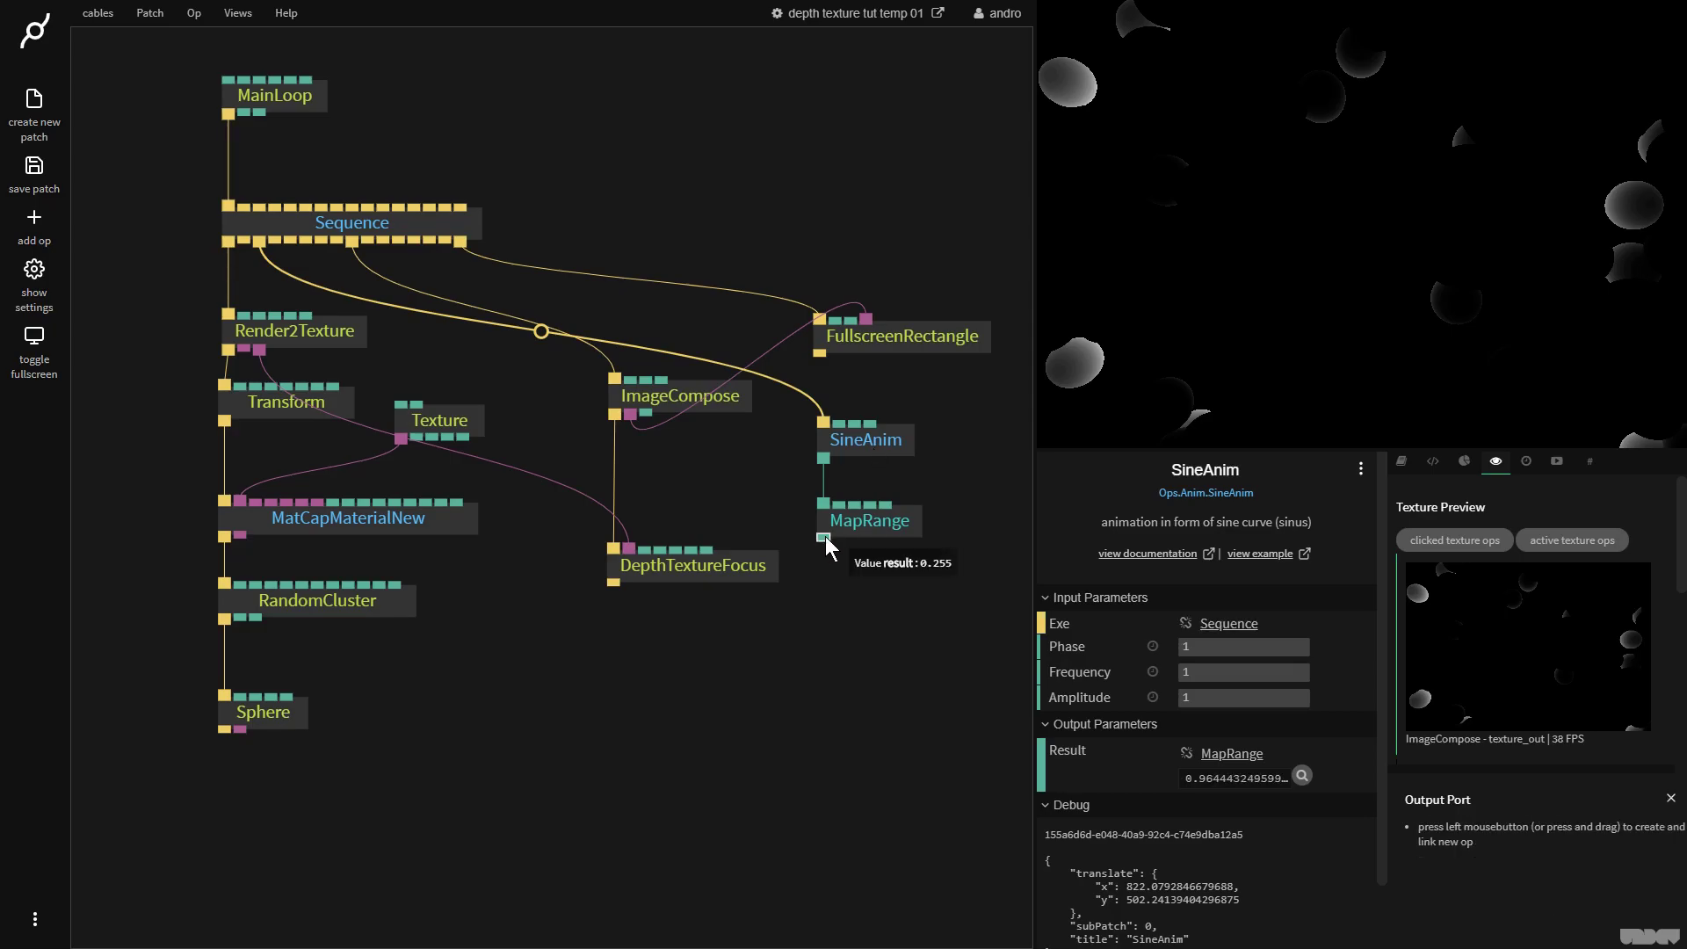
left_click_drag(826, 536, 719, 566)
left_click(766, 571)
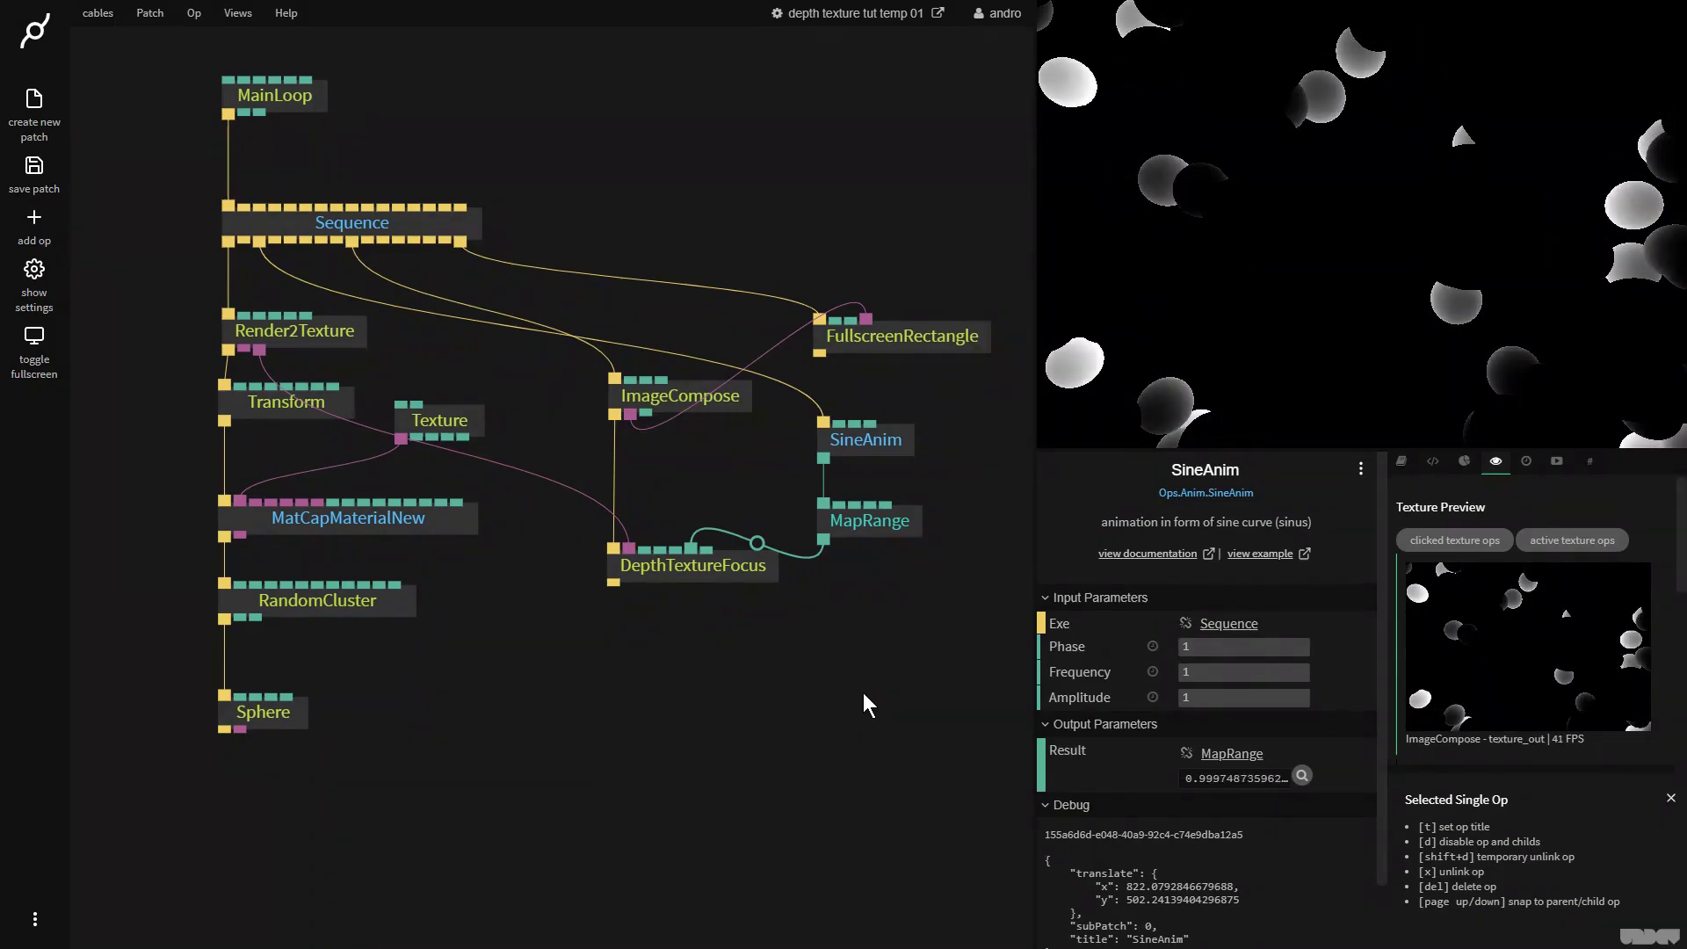
Set MapRange's New Max to 0.28.
left_click(870, 525)
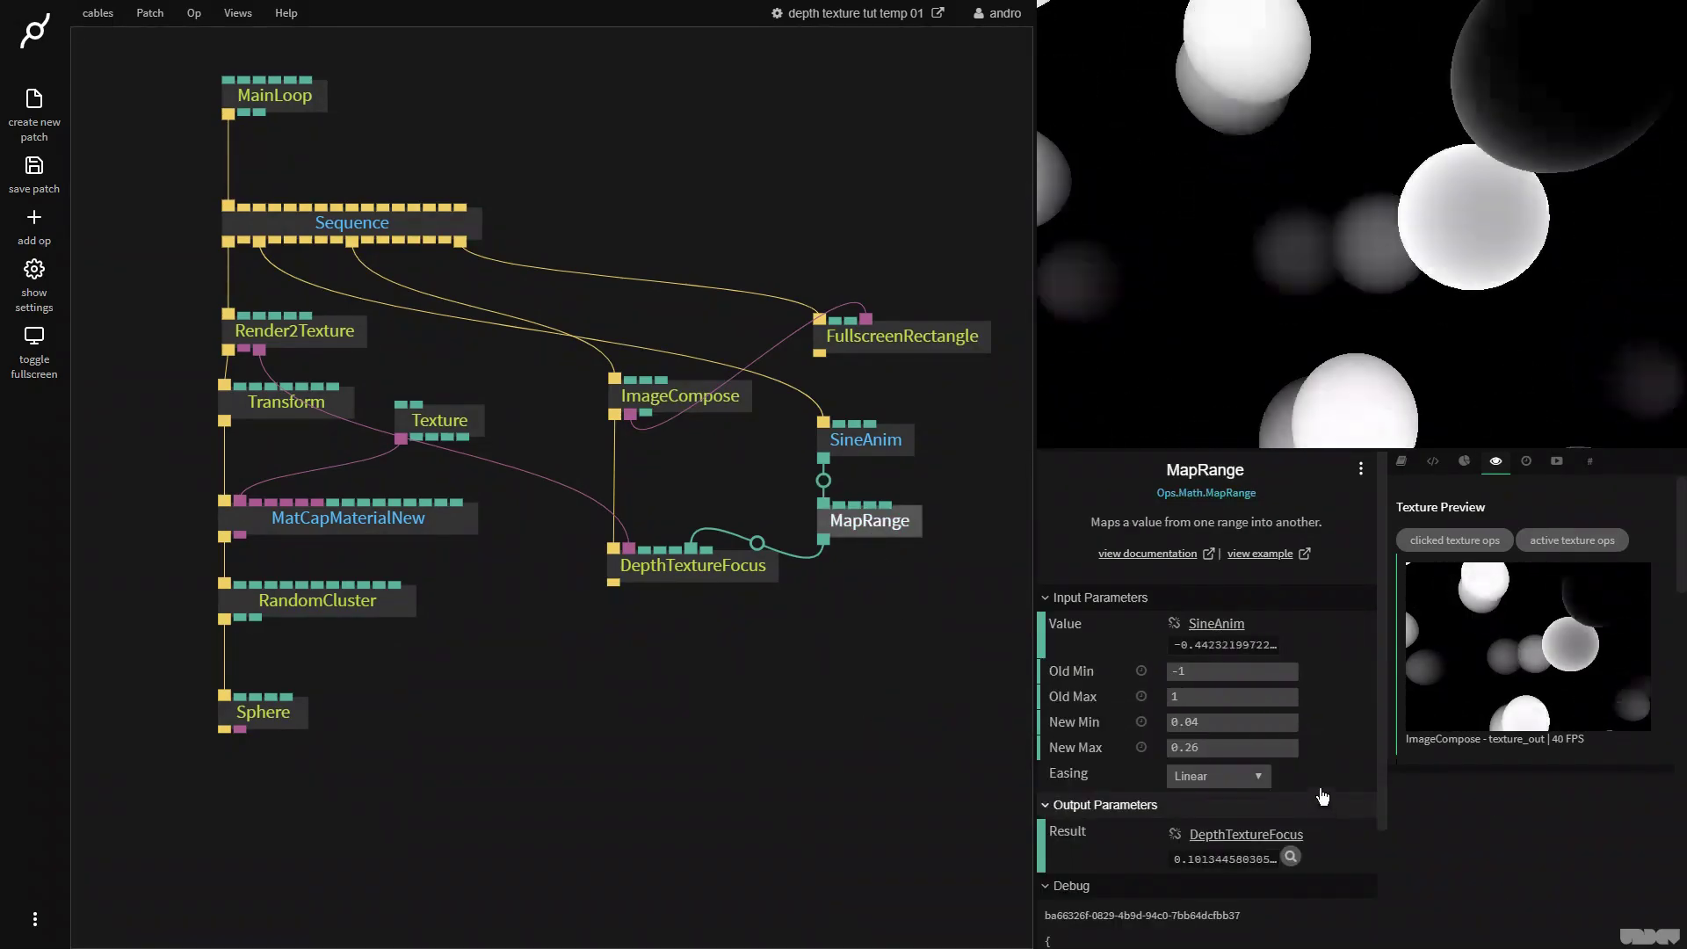
left_click(1249, 747)
type("0.3")
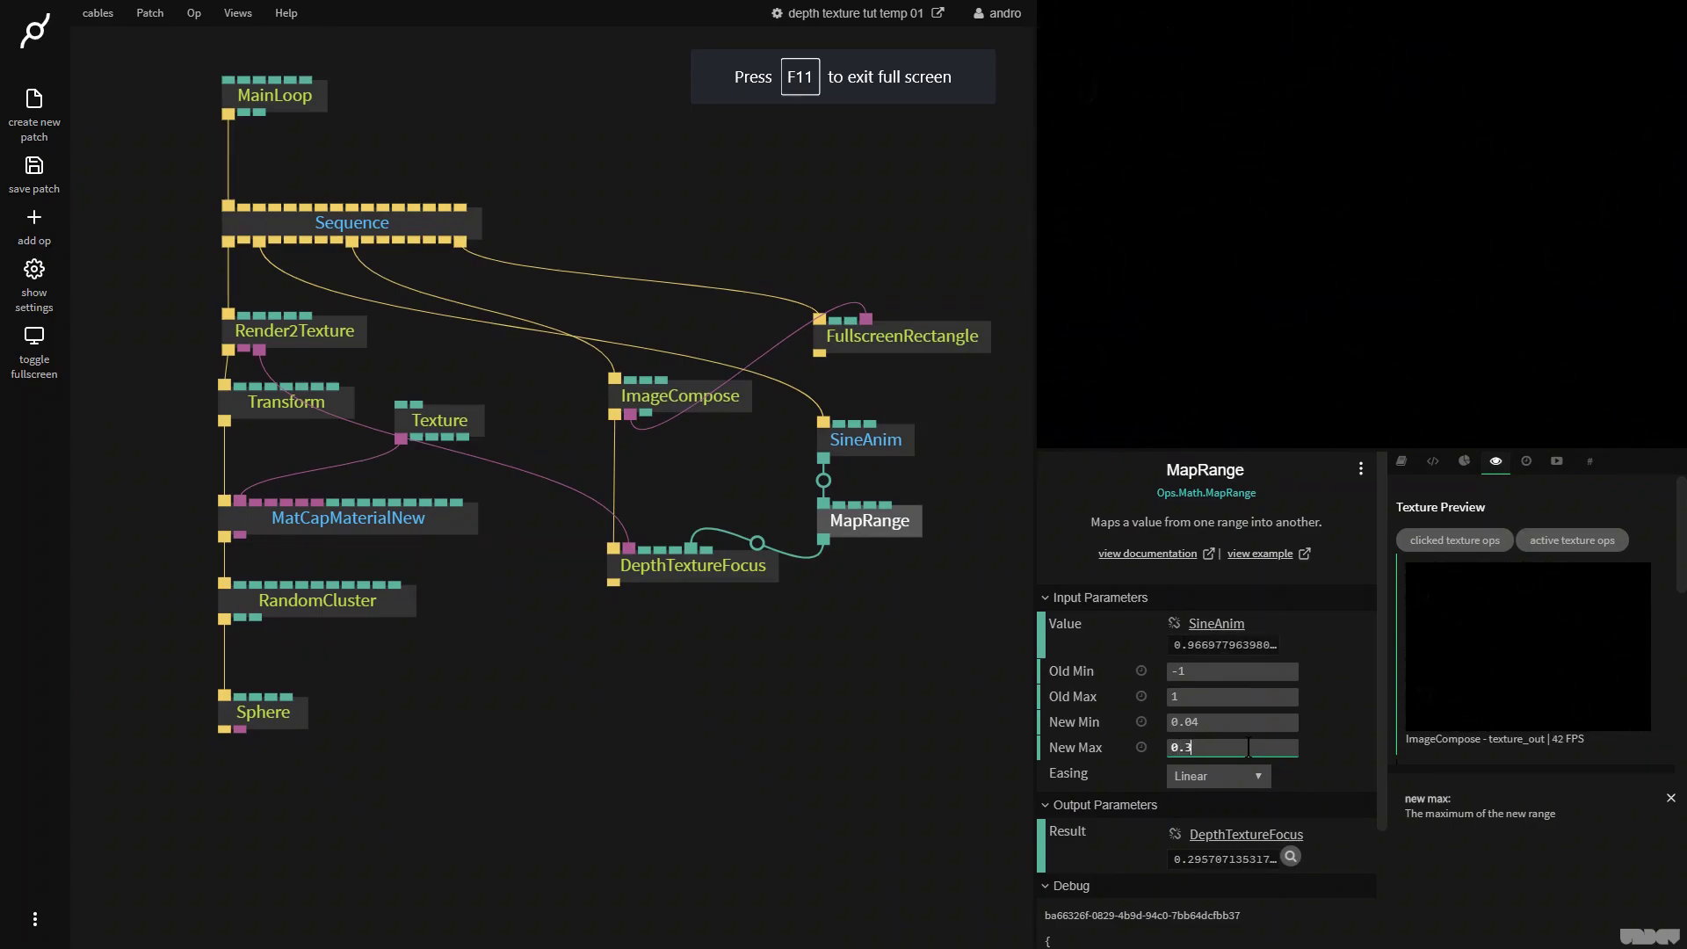
key("BackSpace")
type("28")
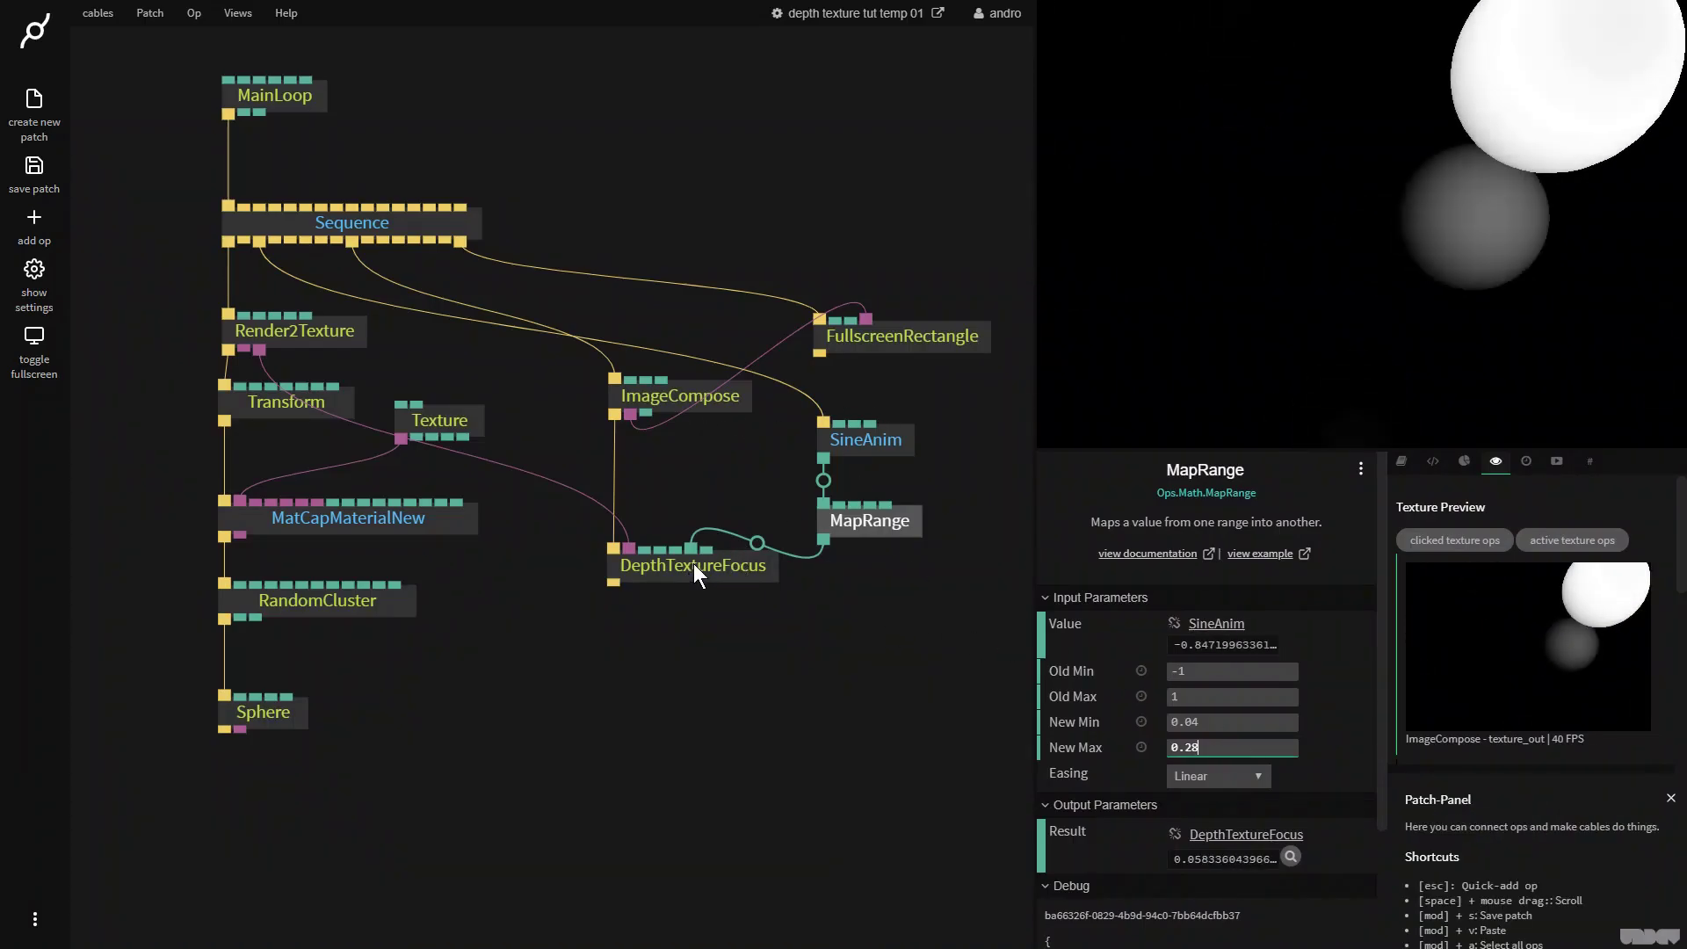
Move DepthTextureFocus further down and tidy the SineAnim and MapRange ops.
left_click_drag(694, 562, 691, 642)
left_click_drag(924, 581, 714, 473)
left_click(737, 474)
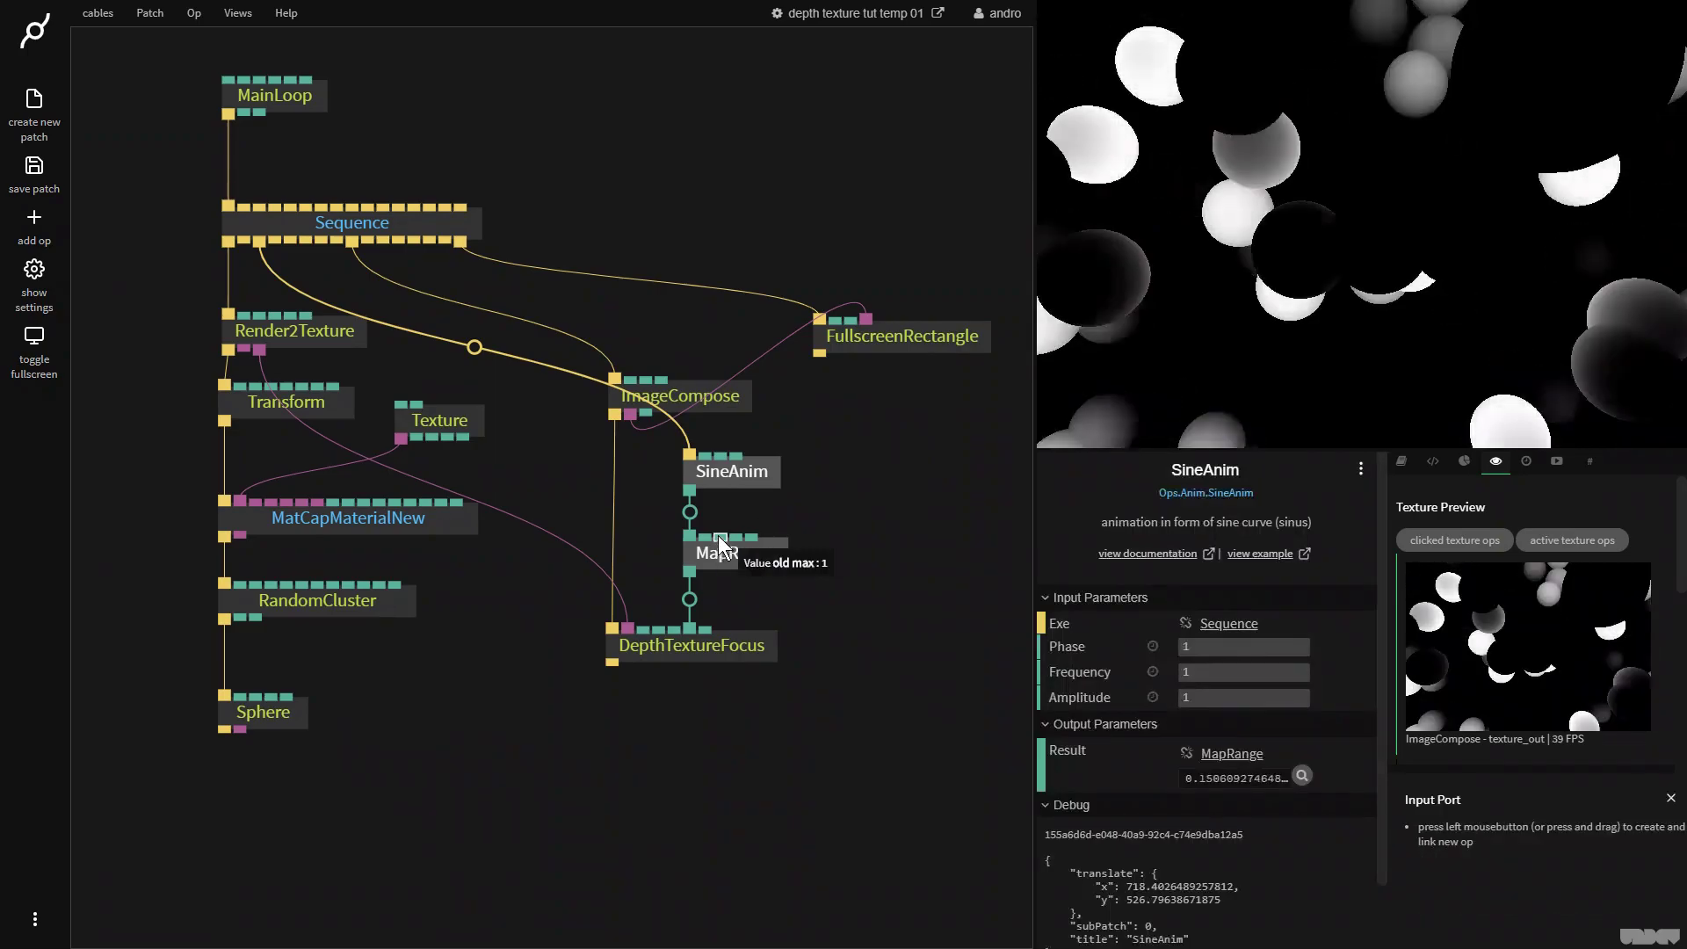
left_click(715, 656)
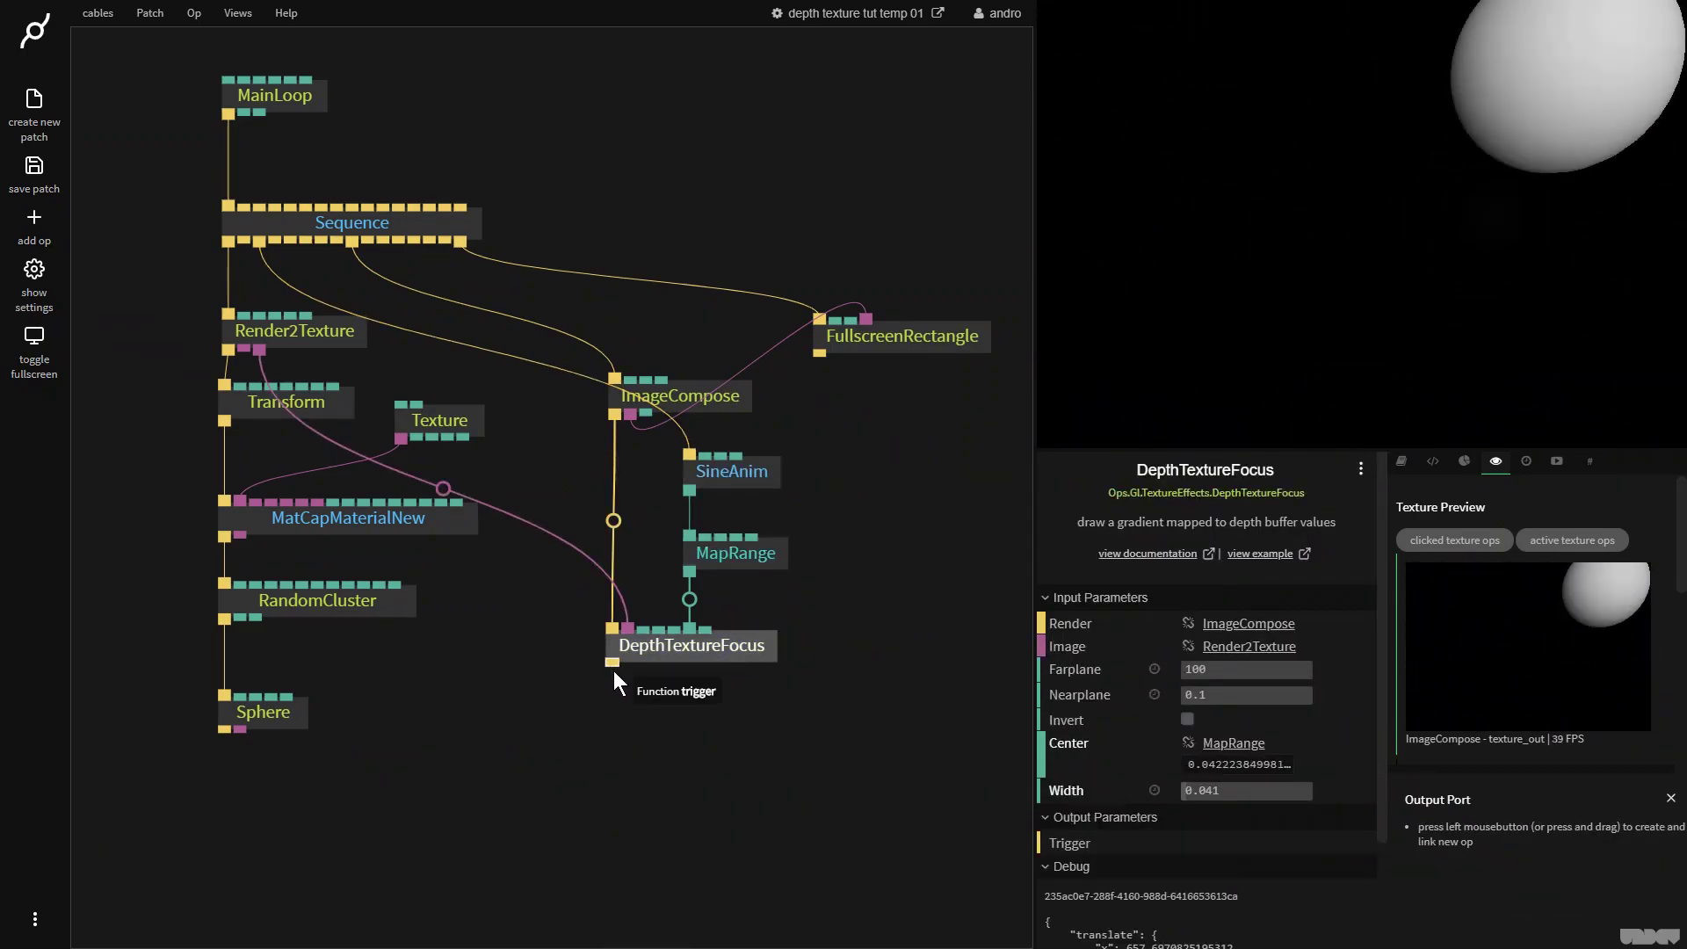
Add a Blur op below DepthTextureFocus with Amount 1.
left_click_drag(614, 678, 616, 725)
type("blur")
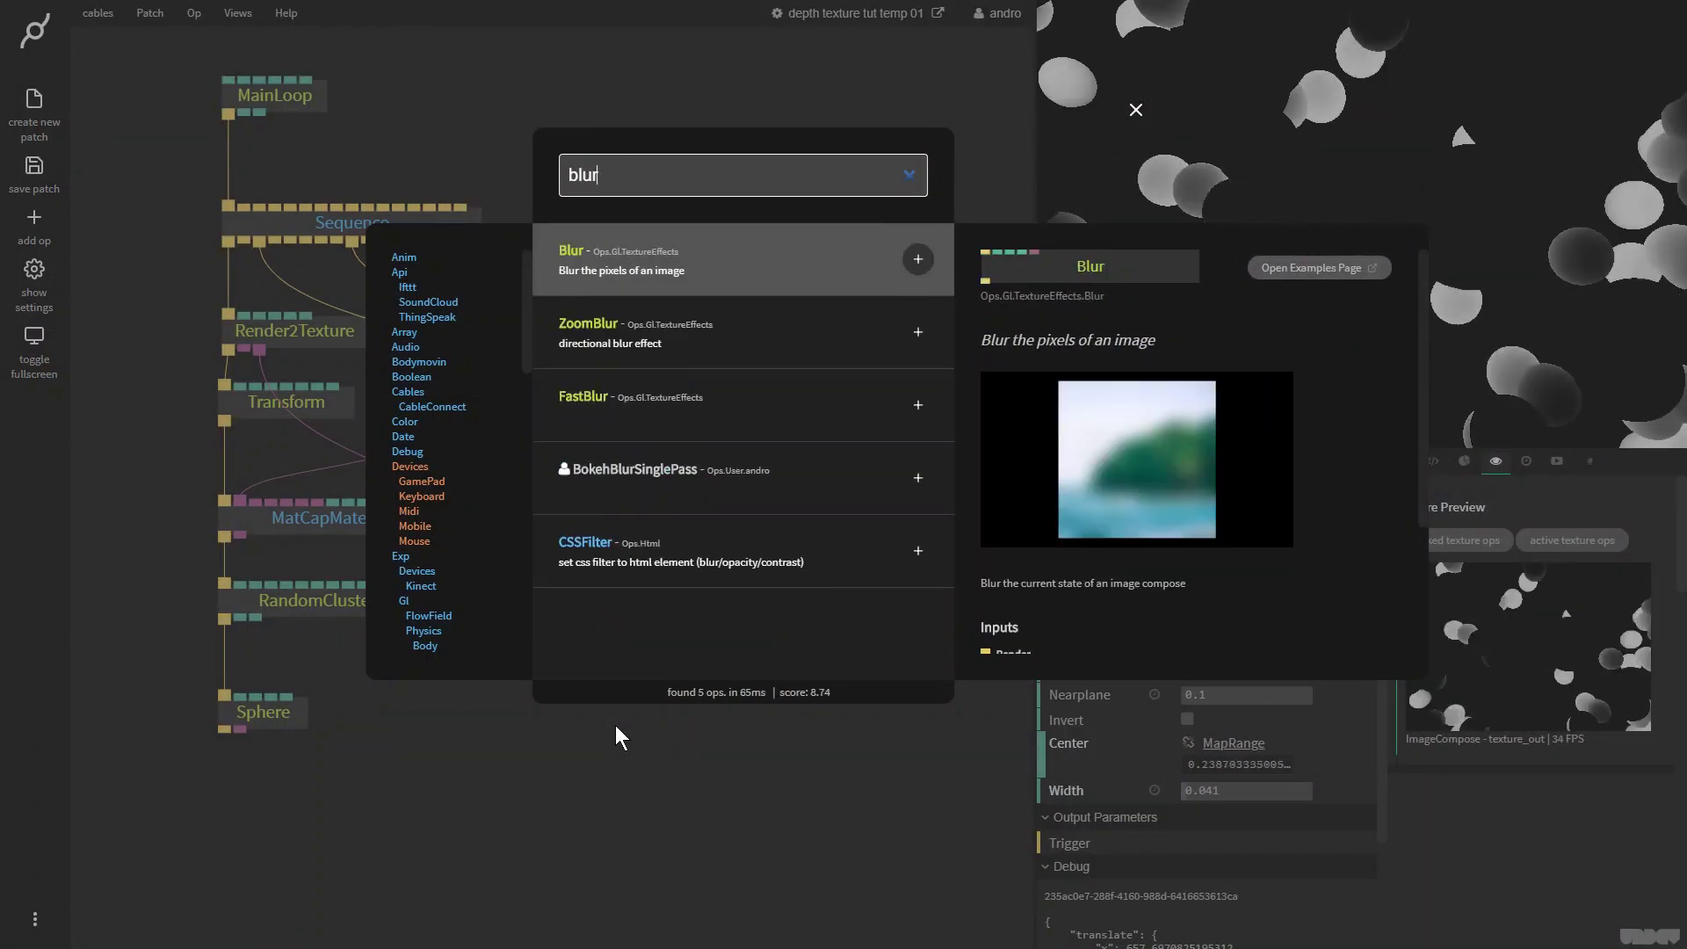
key("Return")
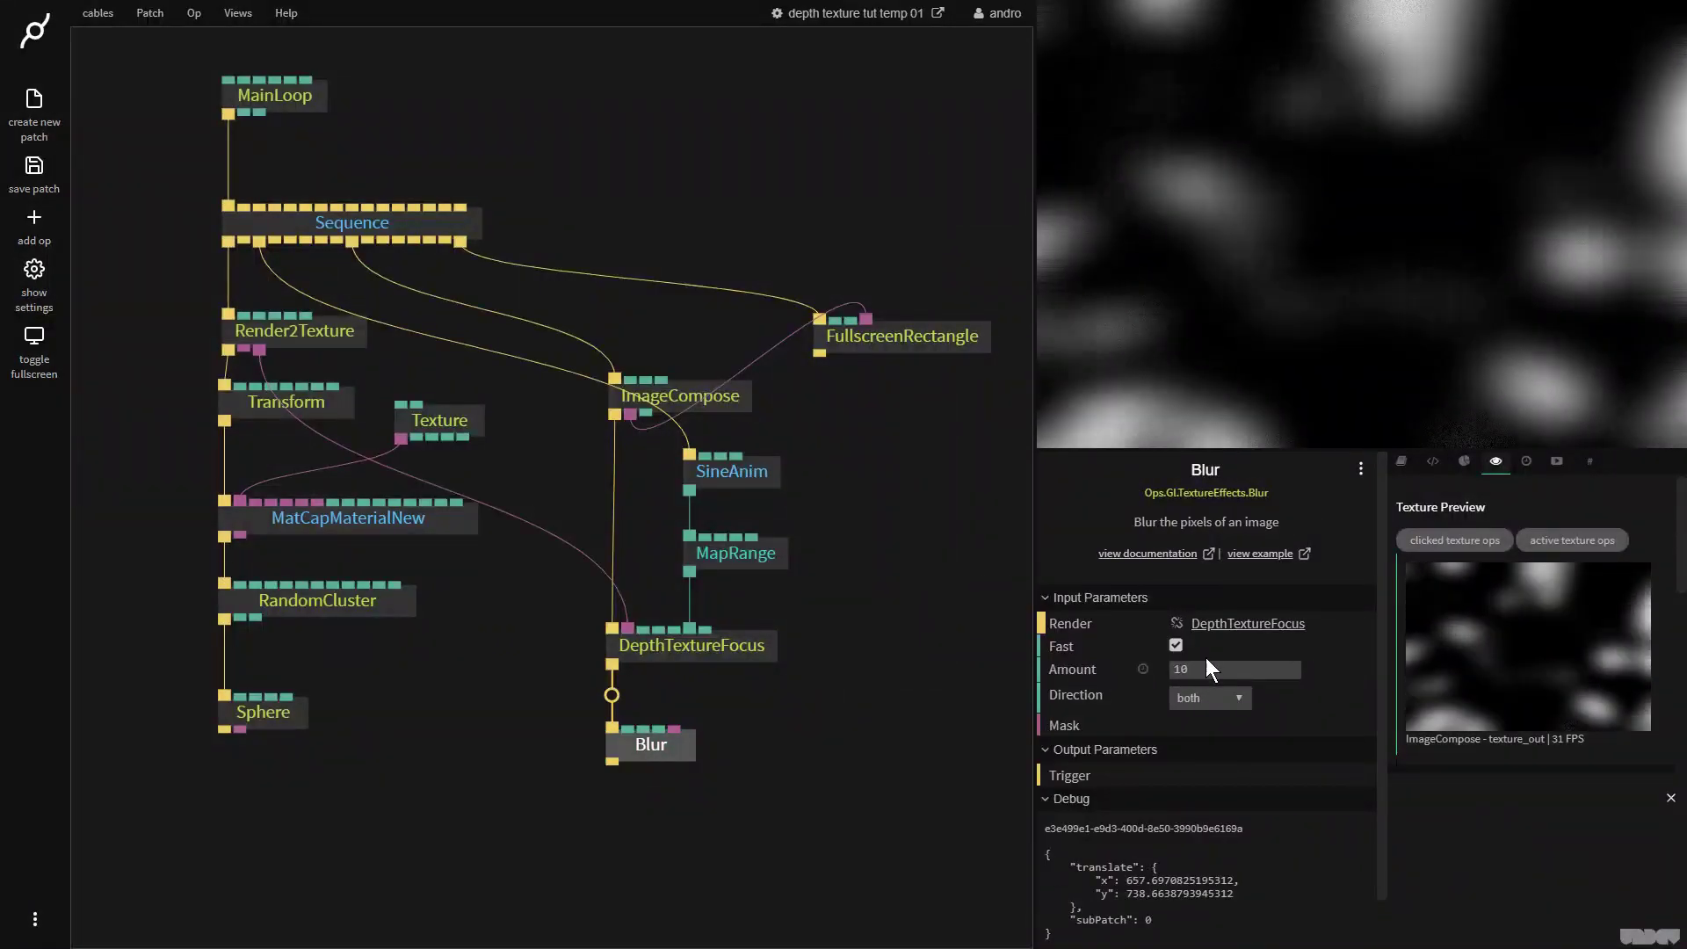
left_click(1208, 668)
type("1")
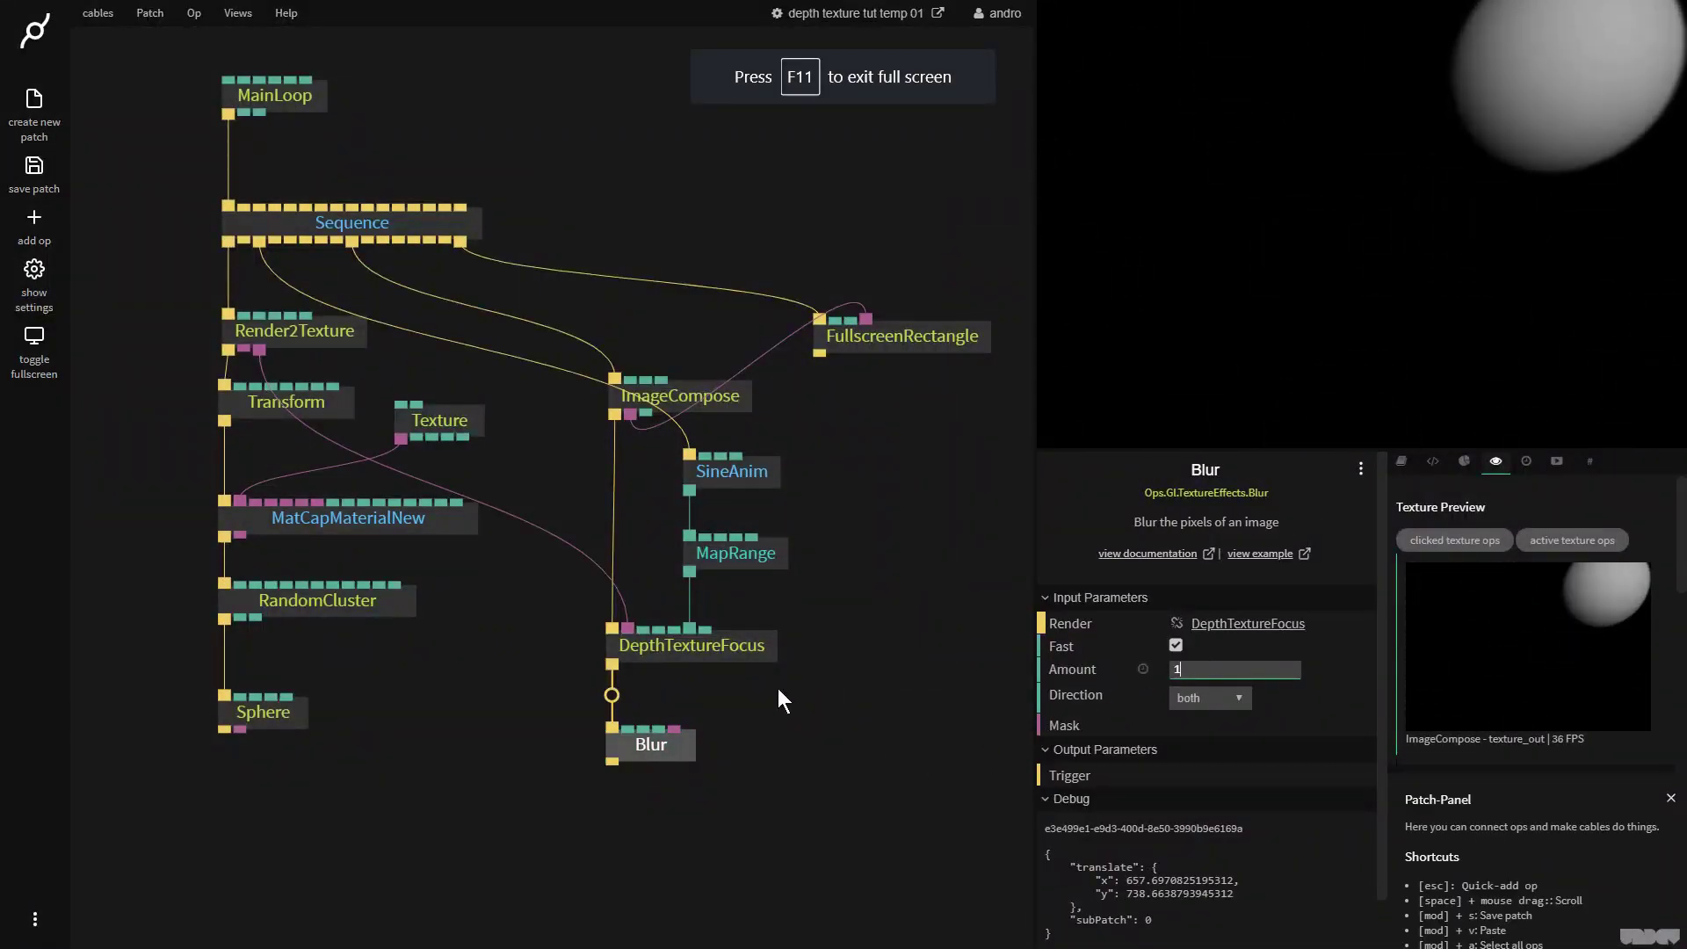
Move FullscreenRectangle further right to make room in the patch.
scroll(828, 694, "right", 2)
left_click_drag(803, 378, 979, 430)
scroll(960, 530, "down", 2)
left_click(815, 425)
left_click_drag(815, 425, 878, 427)
scroll(915, 557, "up", 2)
left_click_drag(761, 600, 845, 577)
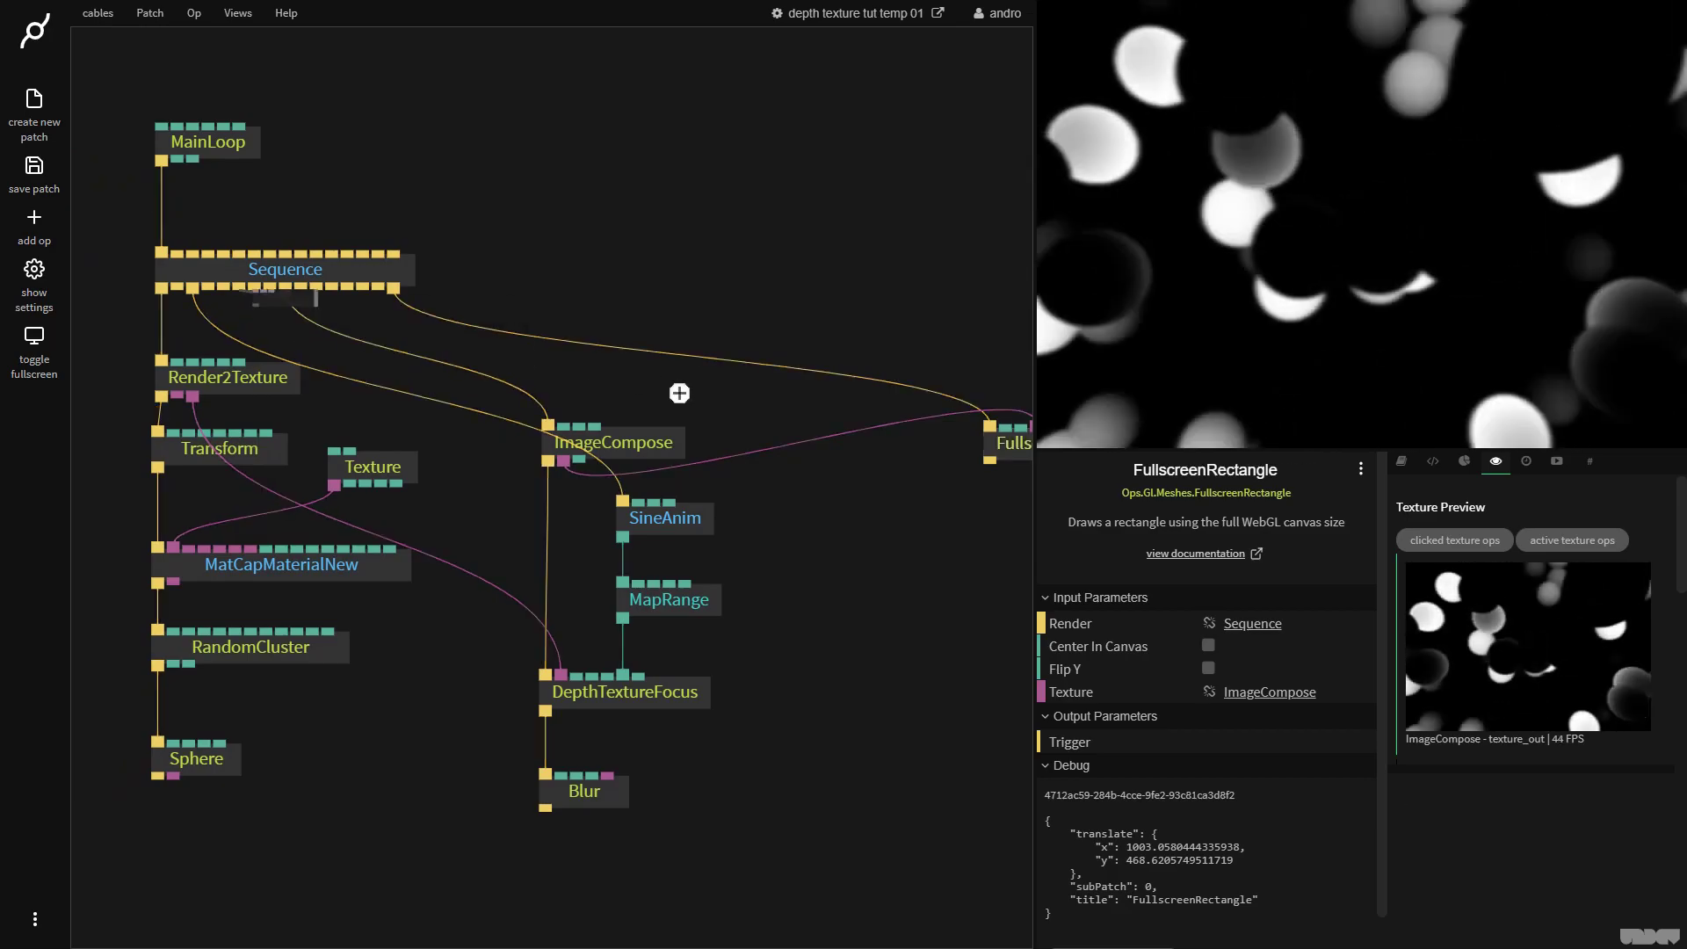
Add a second ImageCompose op with a linked DrawImage op below it.
double_click(794, 437)
key("BackSpace")
type("image")
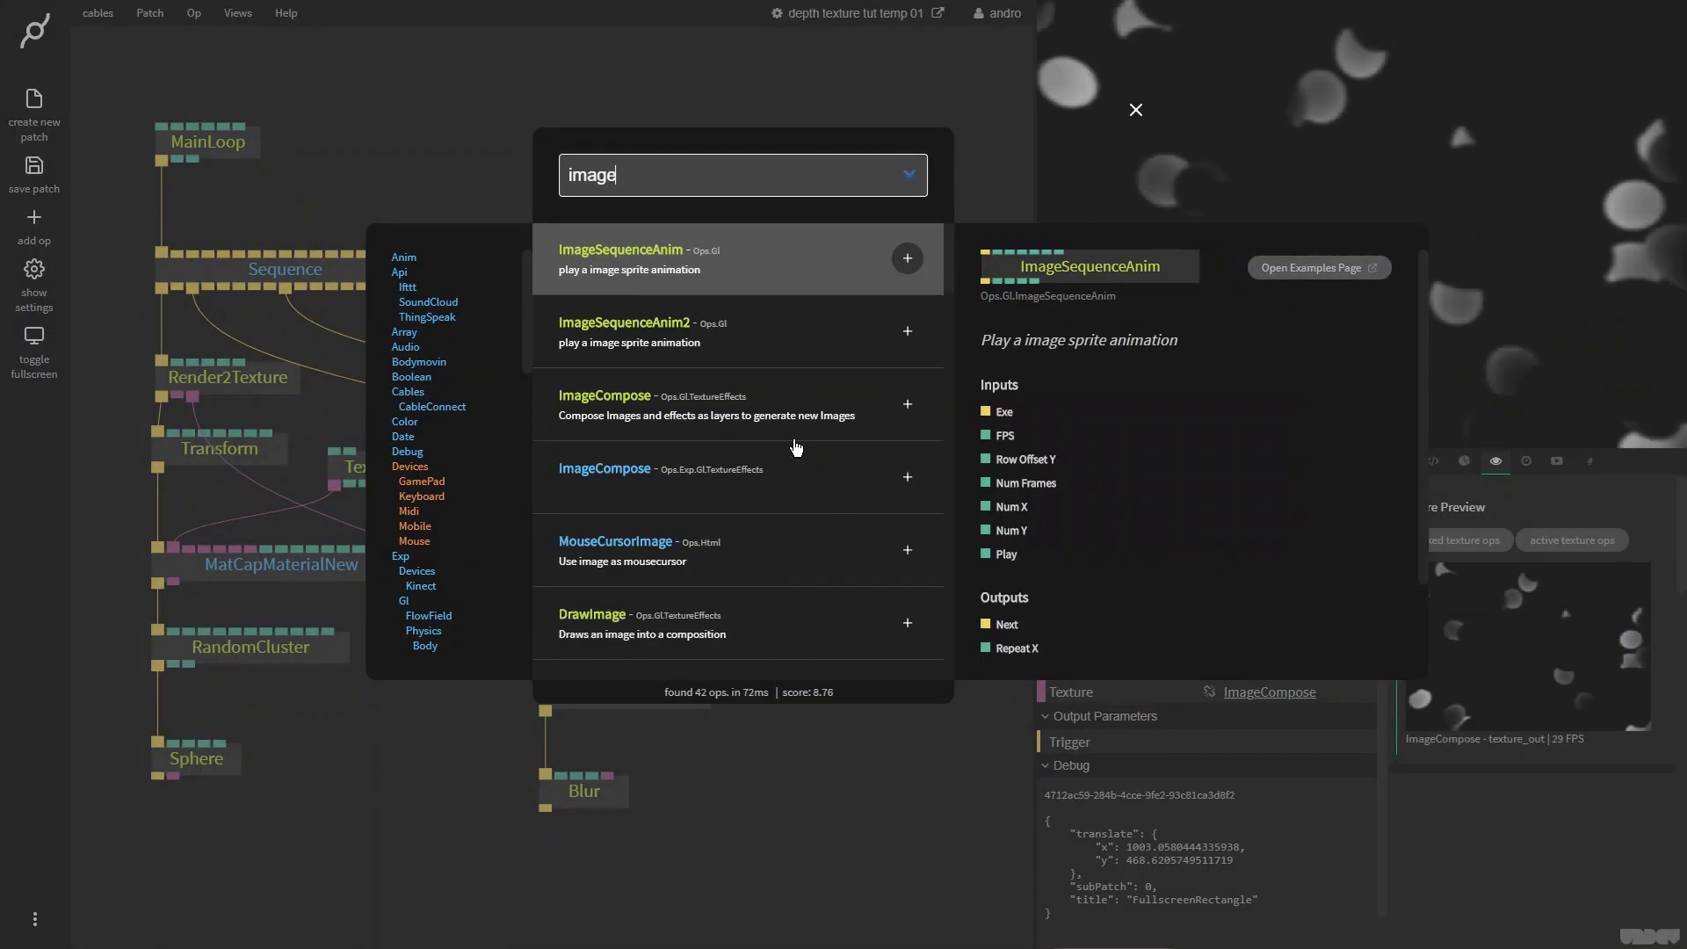
type("c")
key("Return")
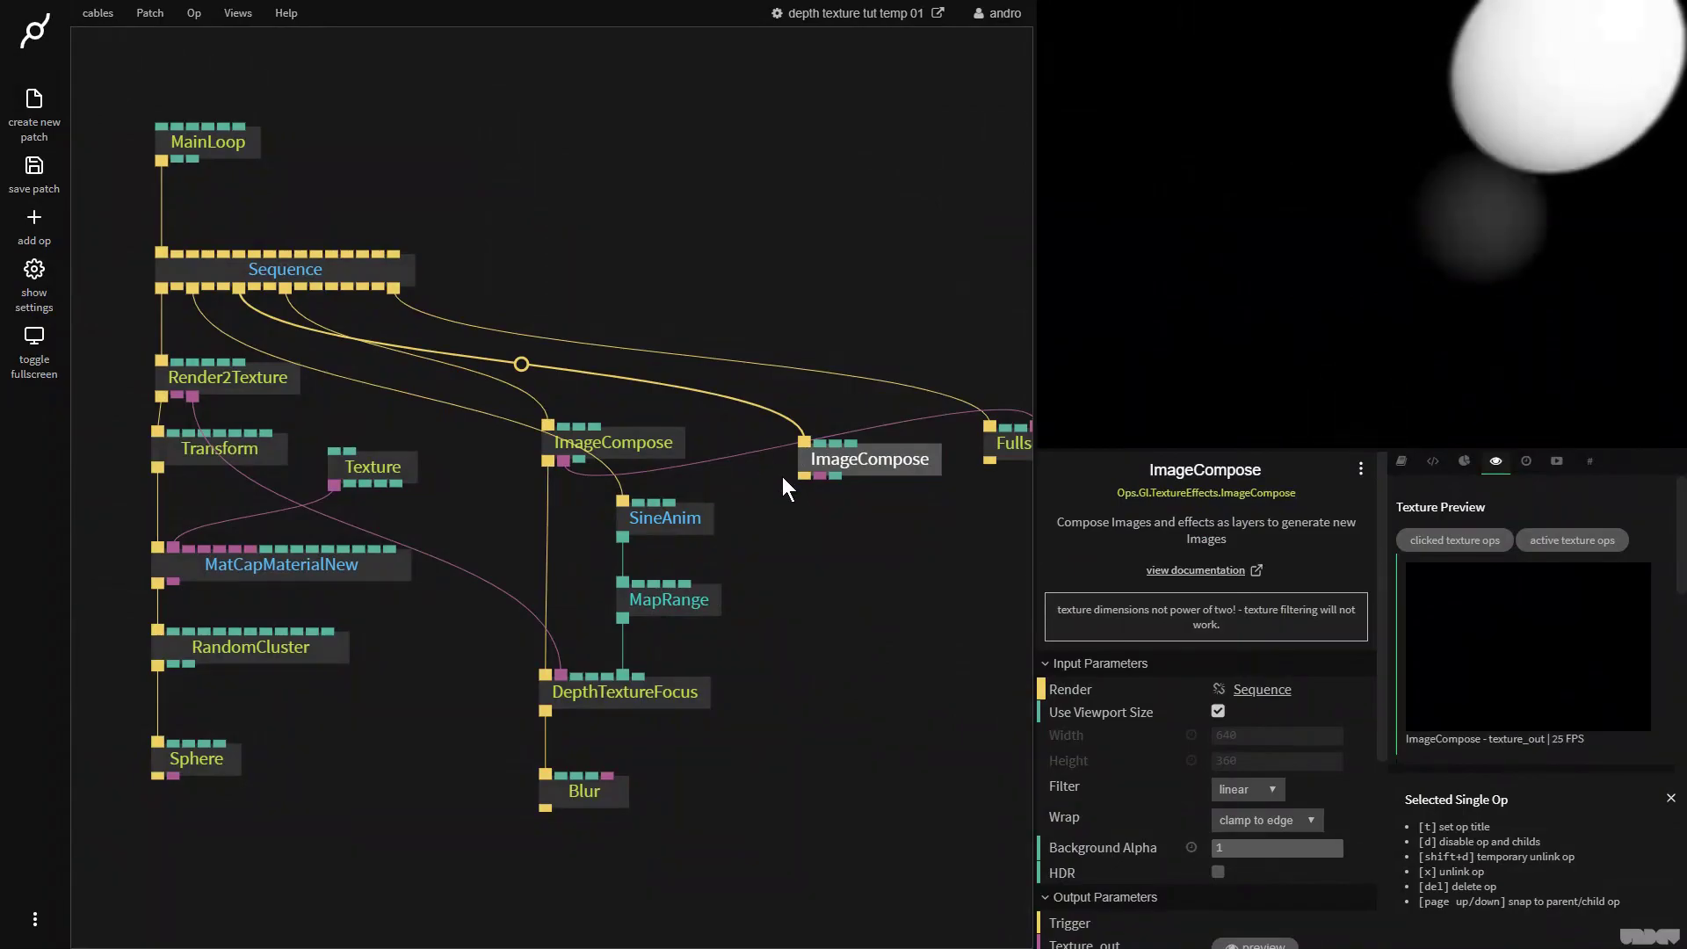
left_click_drag(804, 478, 809, 572)
type("drawim")
key("Return")
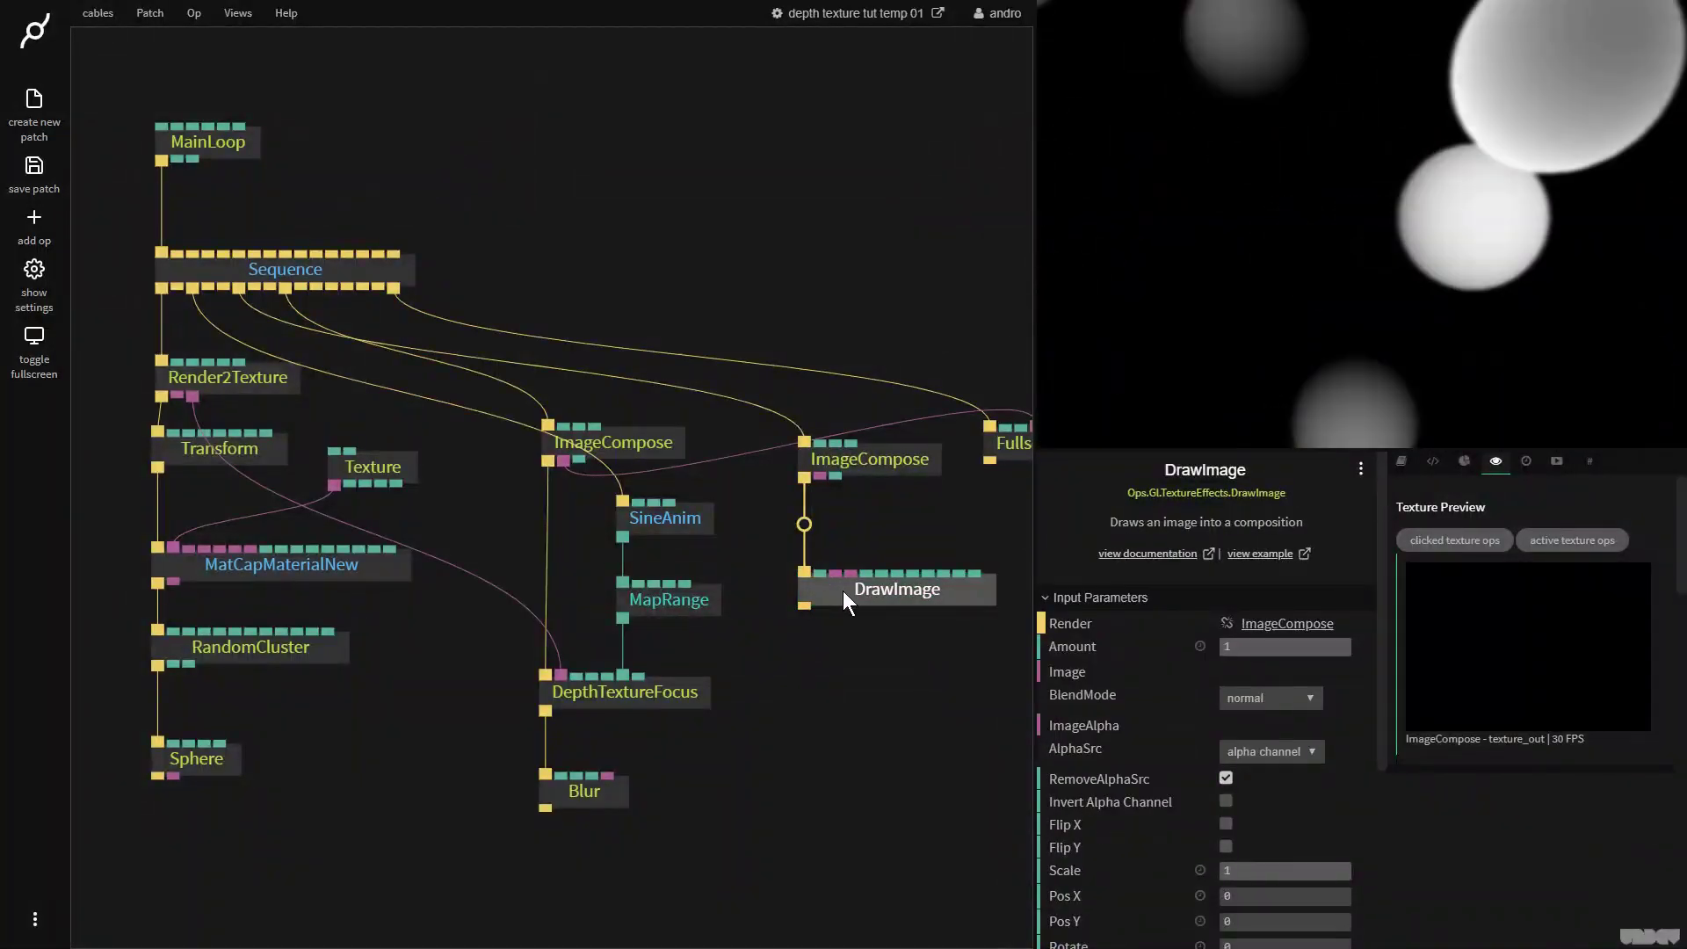
left_click_drag(842, 590, 845, 569)
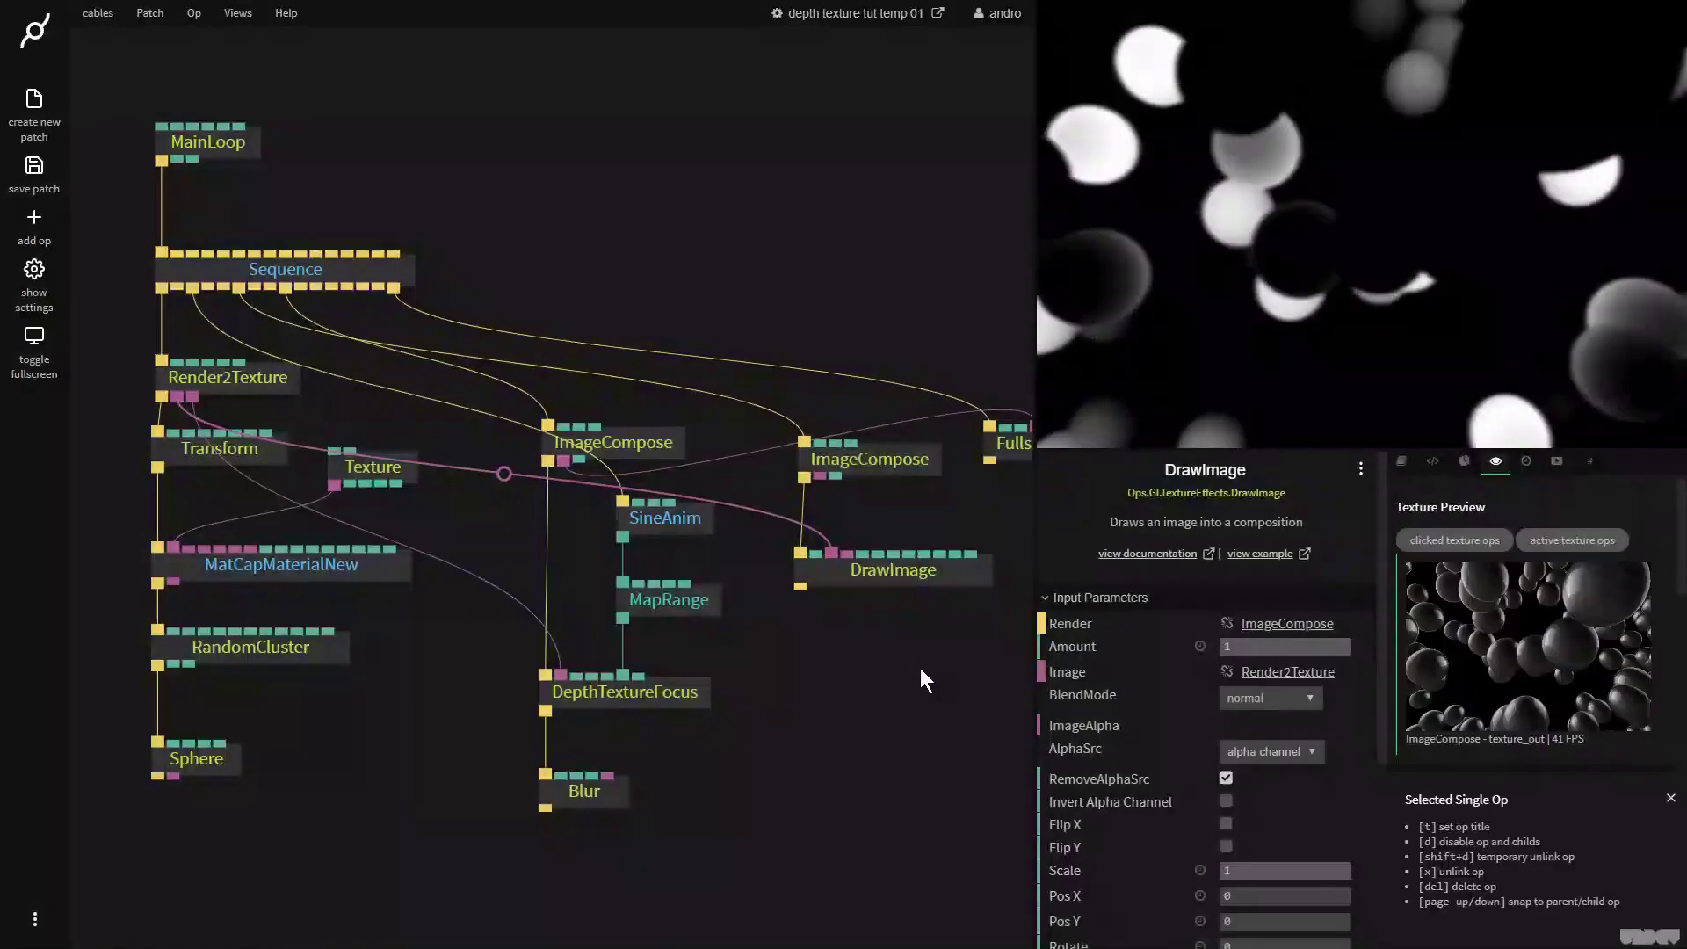
Replace FullscreenRectangle's old texture link with the new ImageCompose's texture.
scroll(919, 668, "right", 4)
scroll(920, 667, "up", 1)
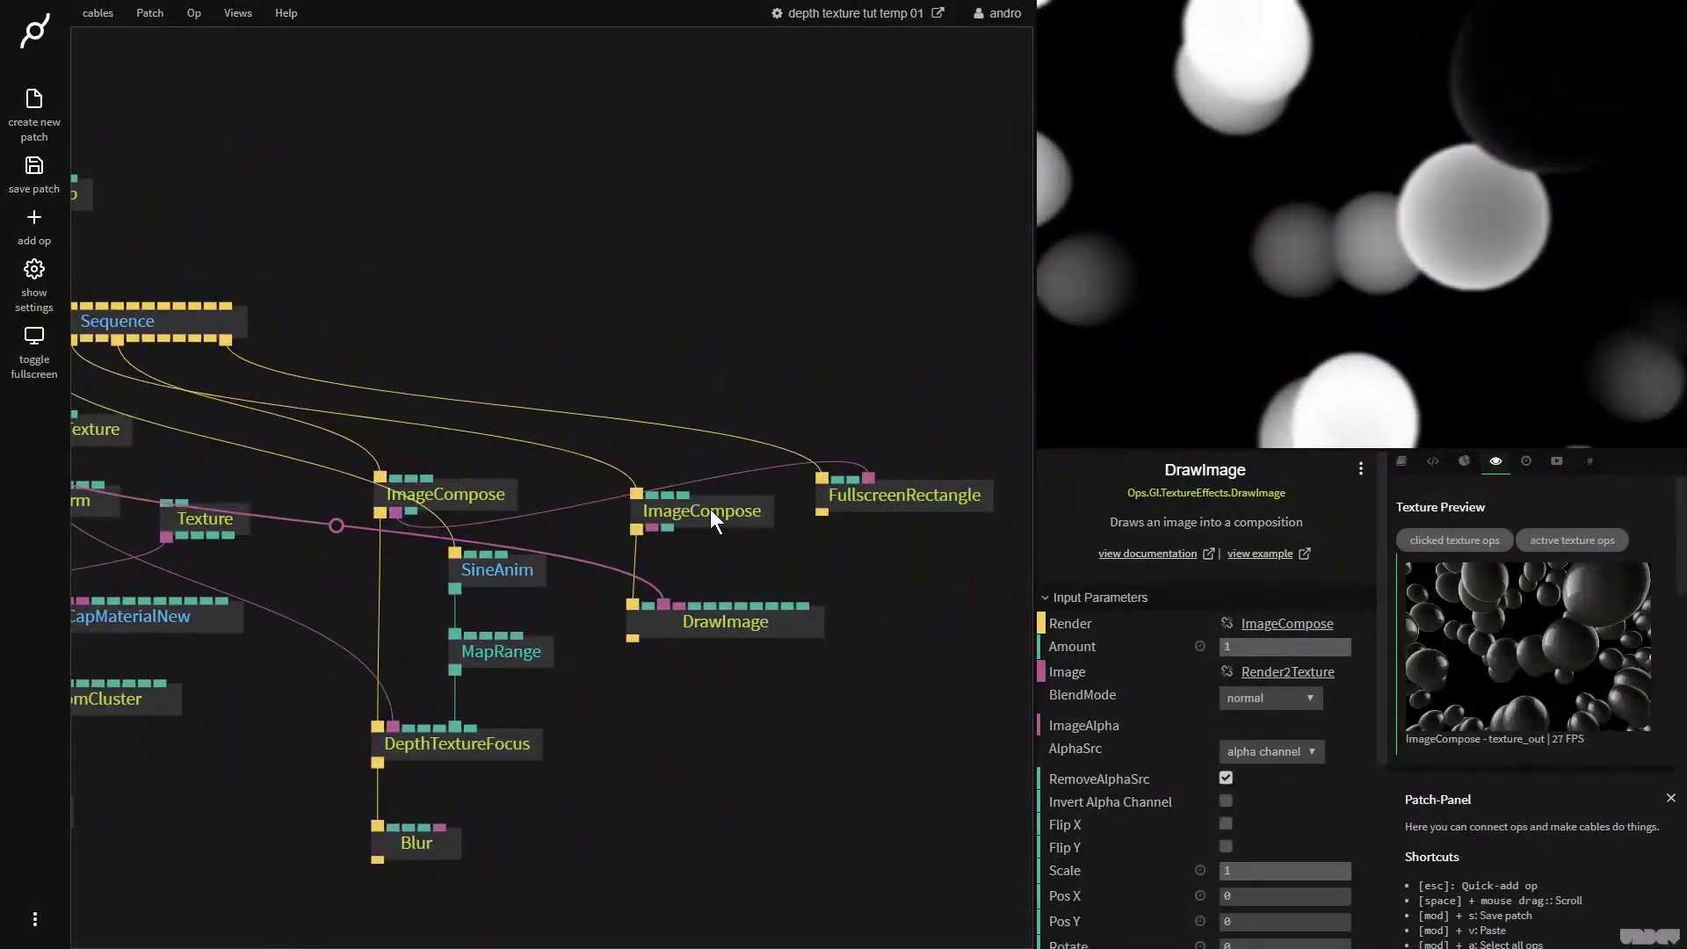
left_click(713, 513)
left_click(871, 497)
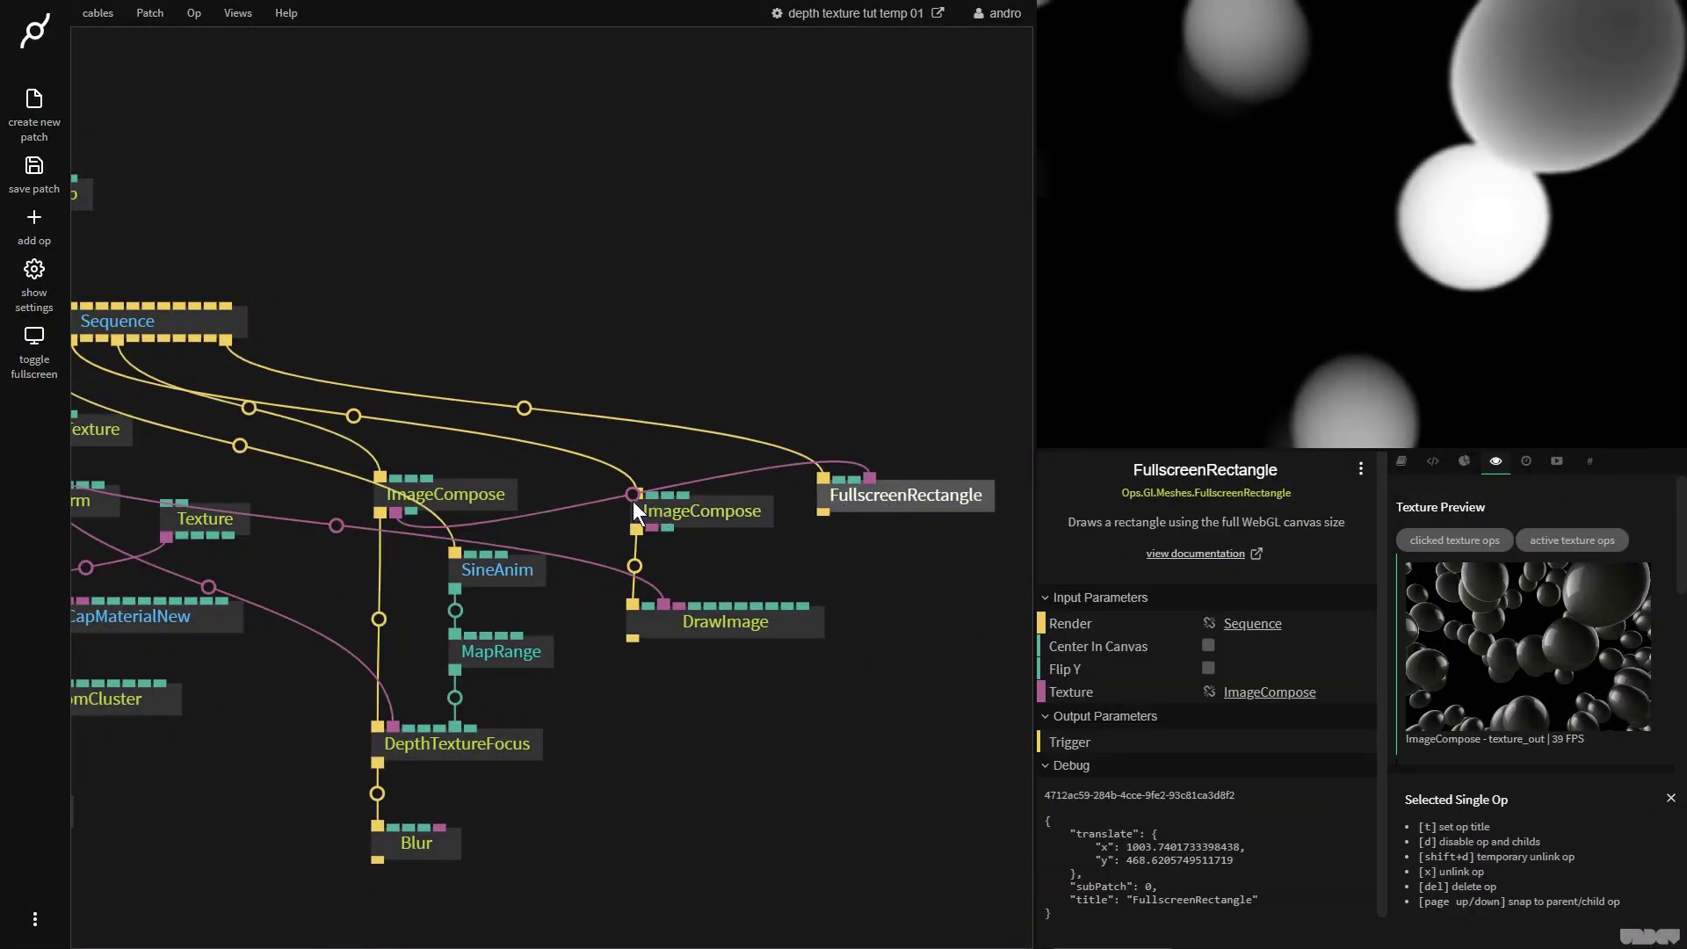
right_click(633, 501)
left_click_drag(657, 529, 870, 482)
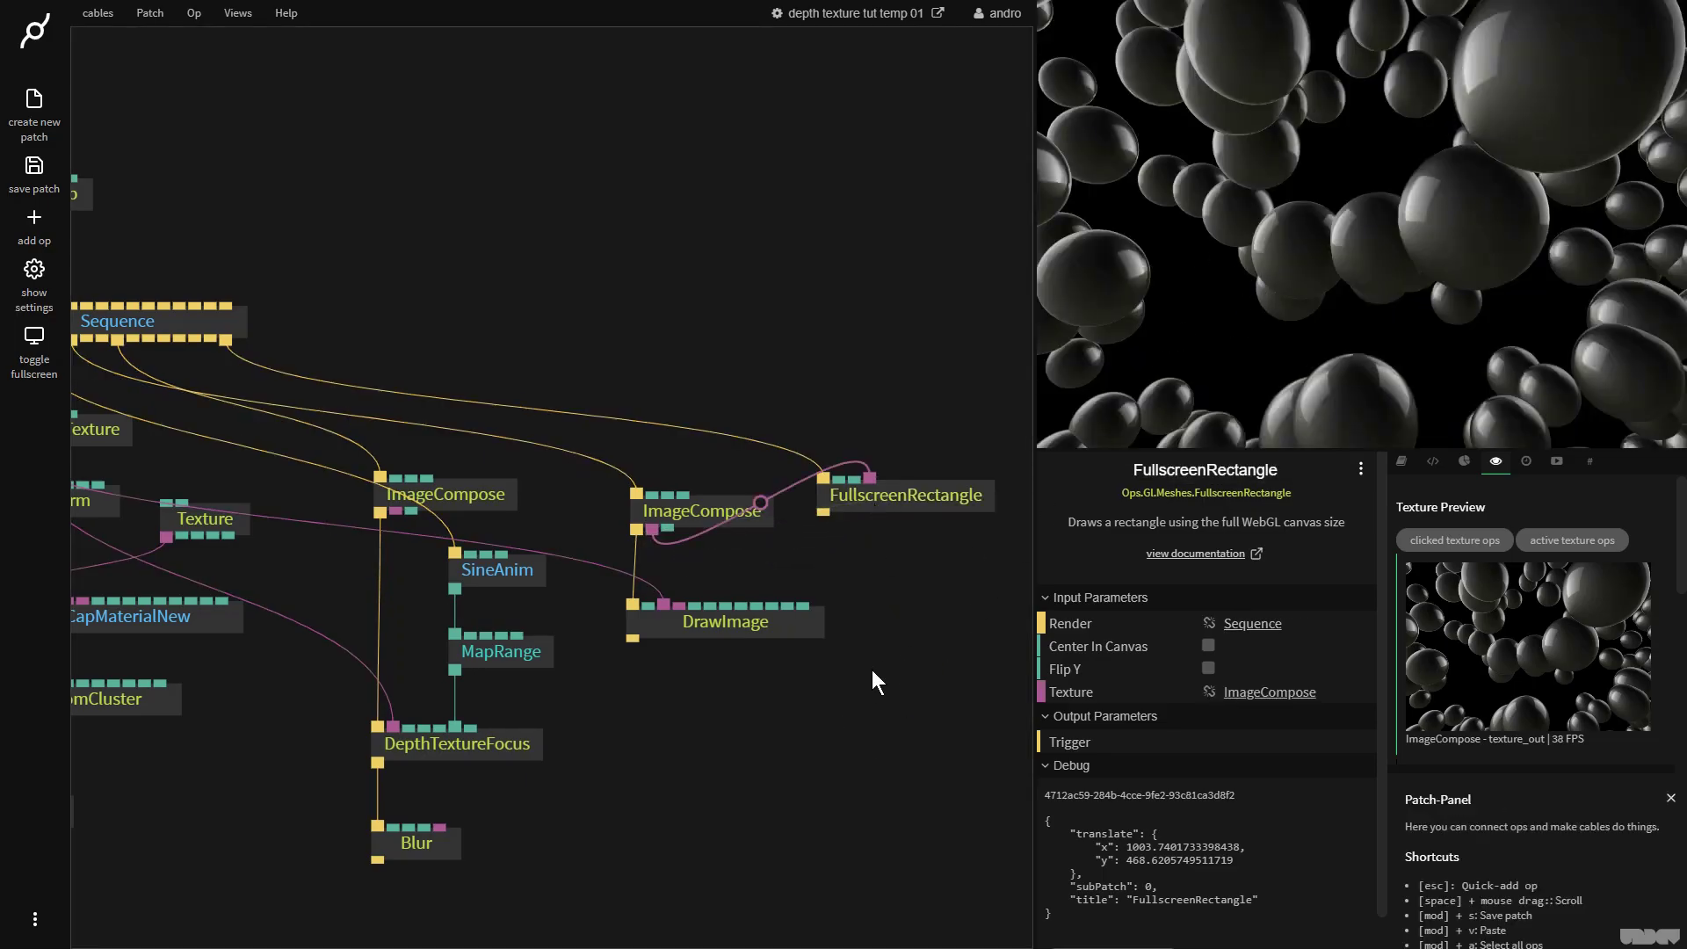
left_click_drag(869, 674, 949, 606)
left_click_drag(710, 564, 730, 634)
Chain a second DrawImage below, fed by the first ImageCompose's texture.
type("draw")
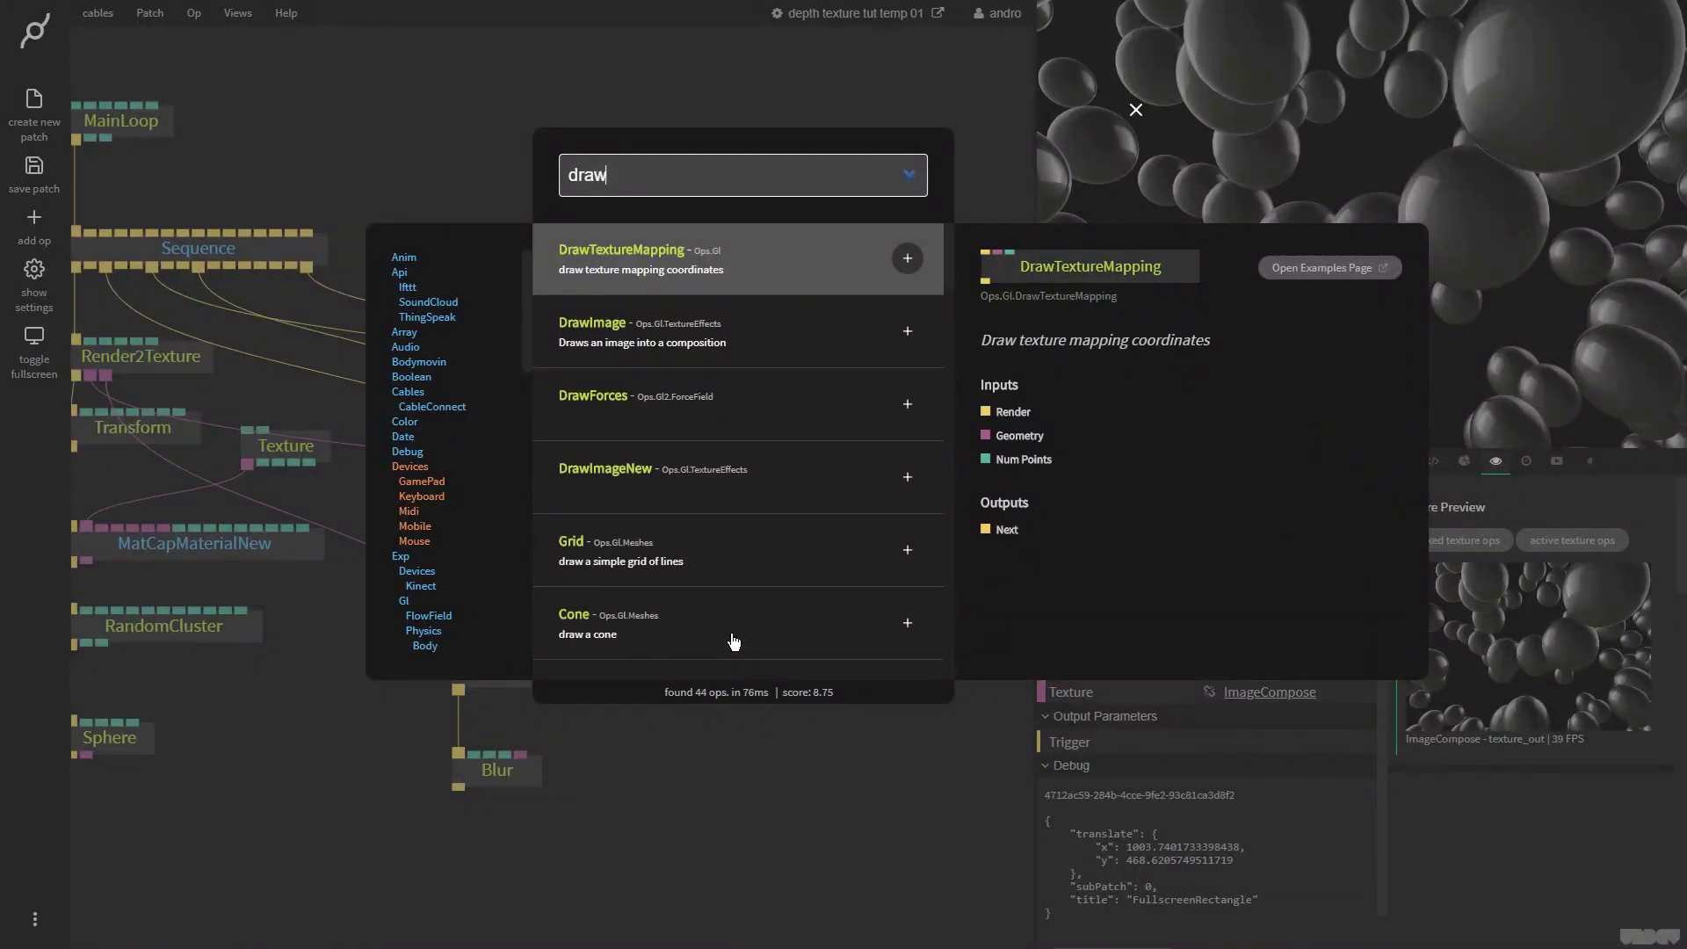
type("im")
key("Return")
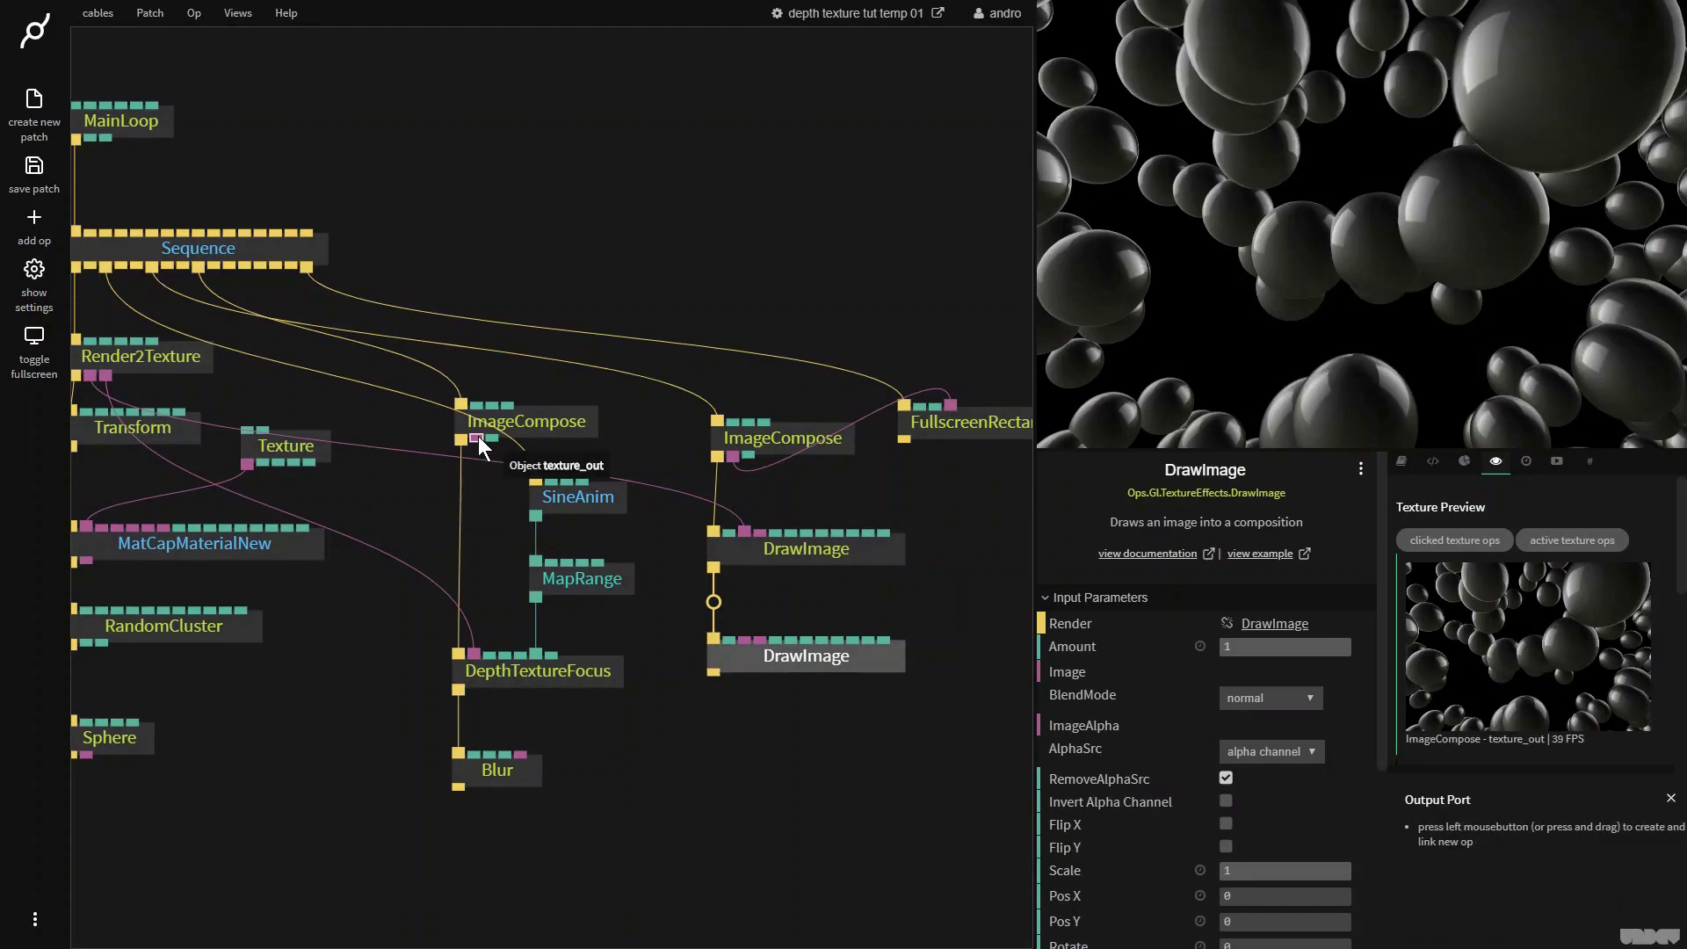
left_click_drag(479, 440, 814, 657)
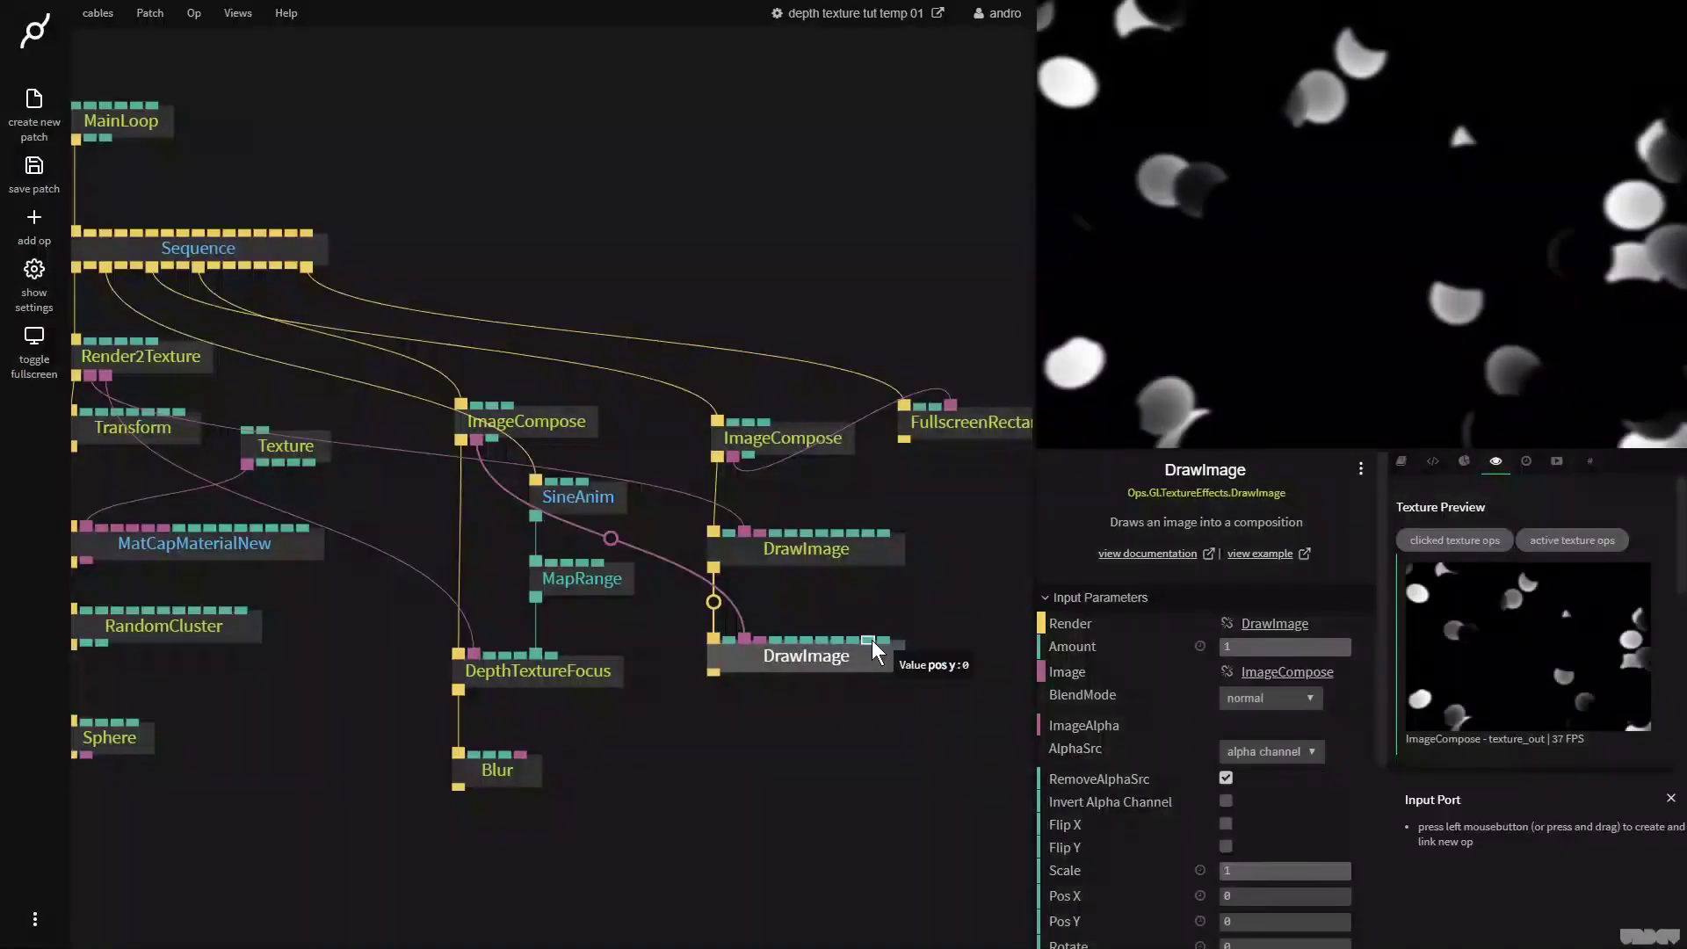
left_click(870, 637)
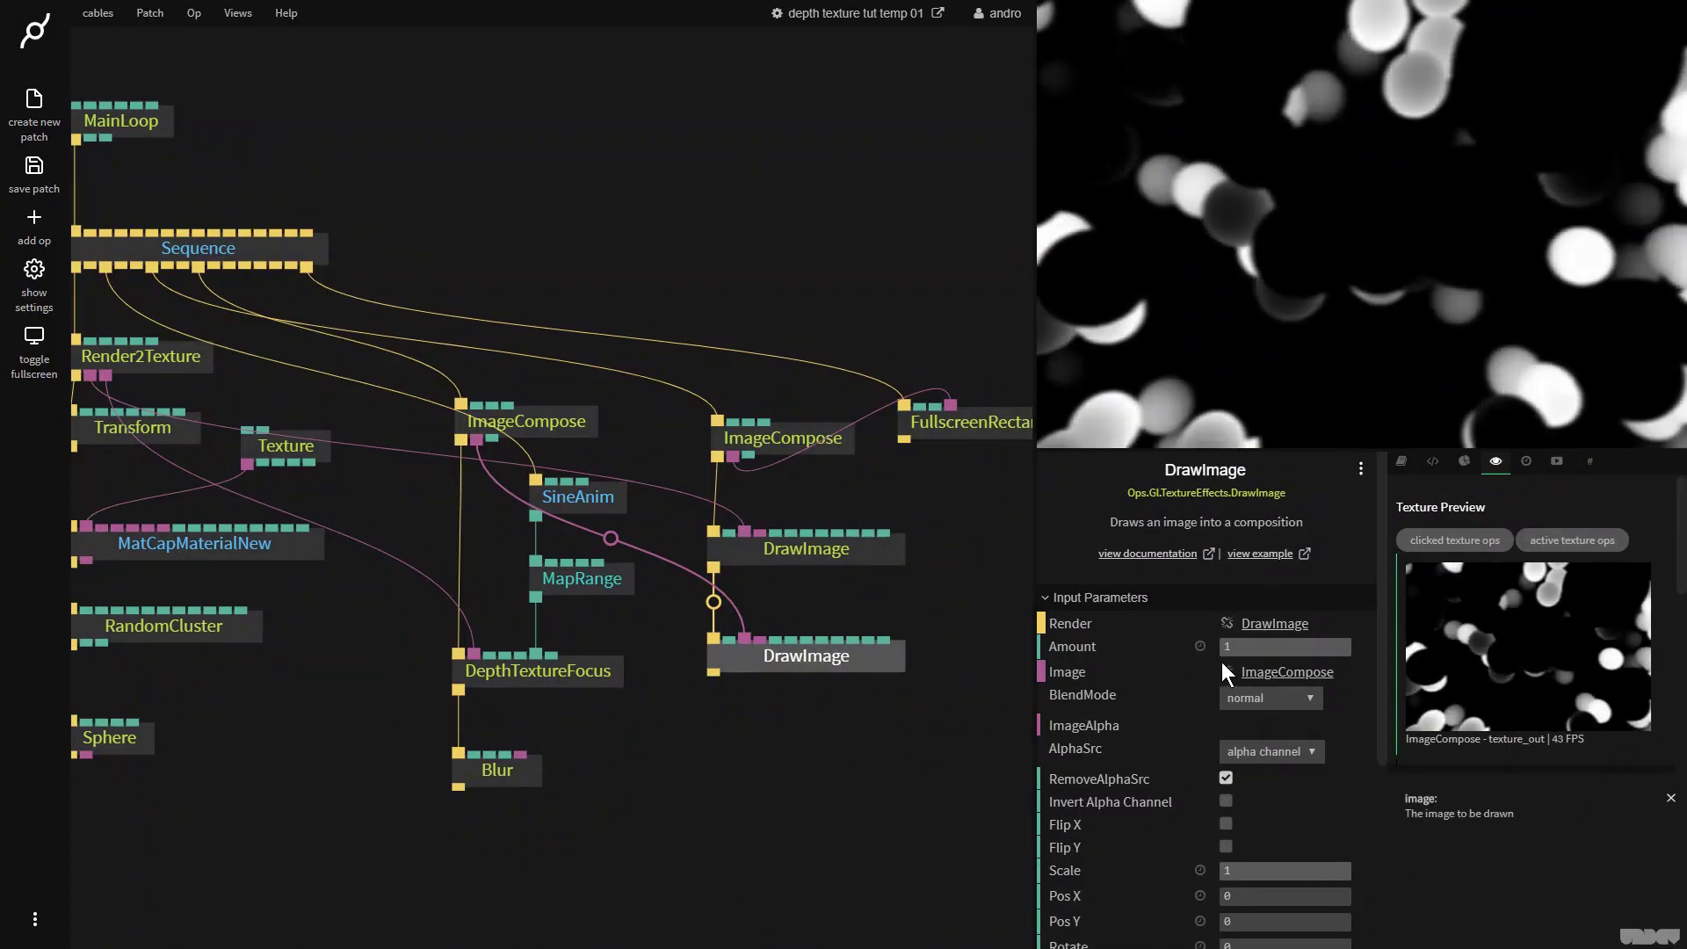
Set the lower DrawImage's blend mode to 'add'.
left_click(1248, 698)
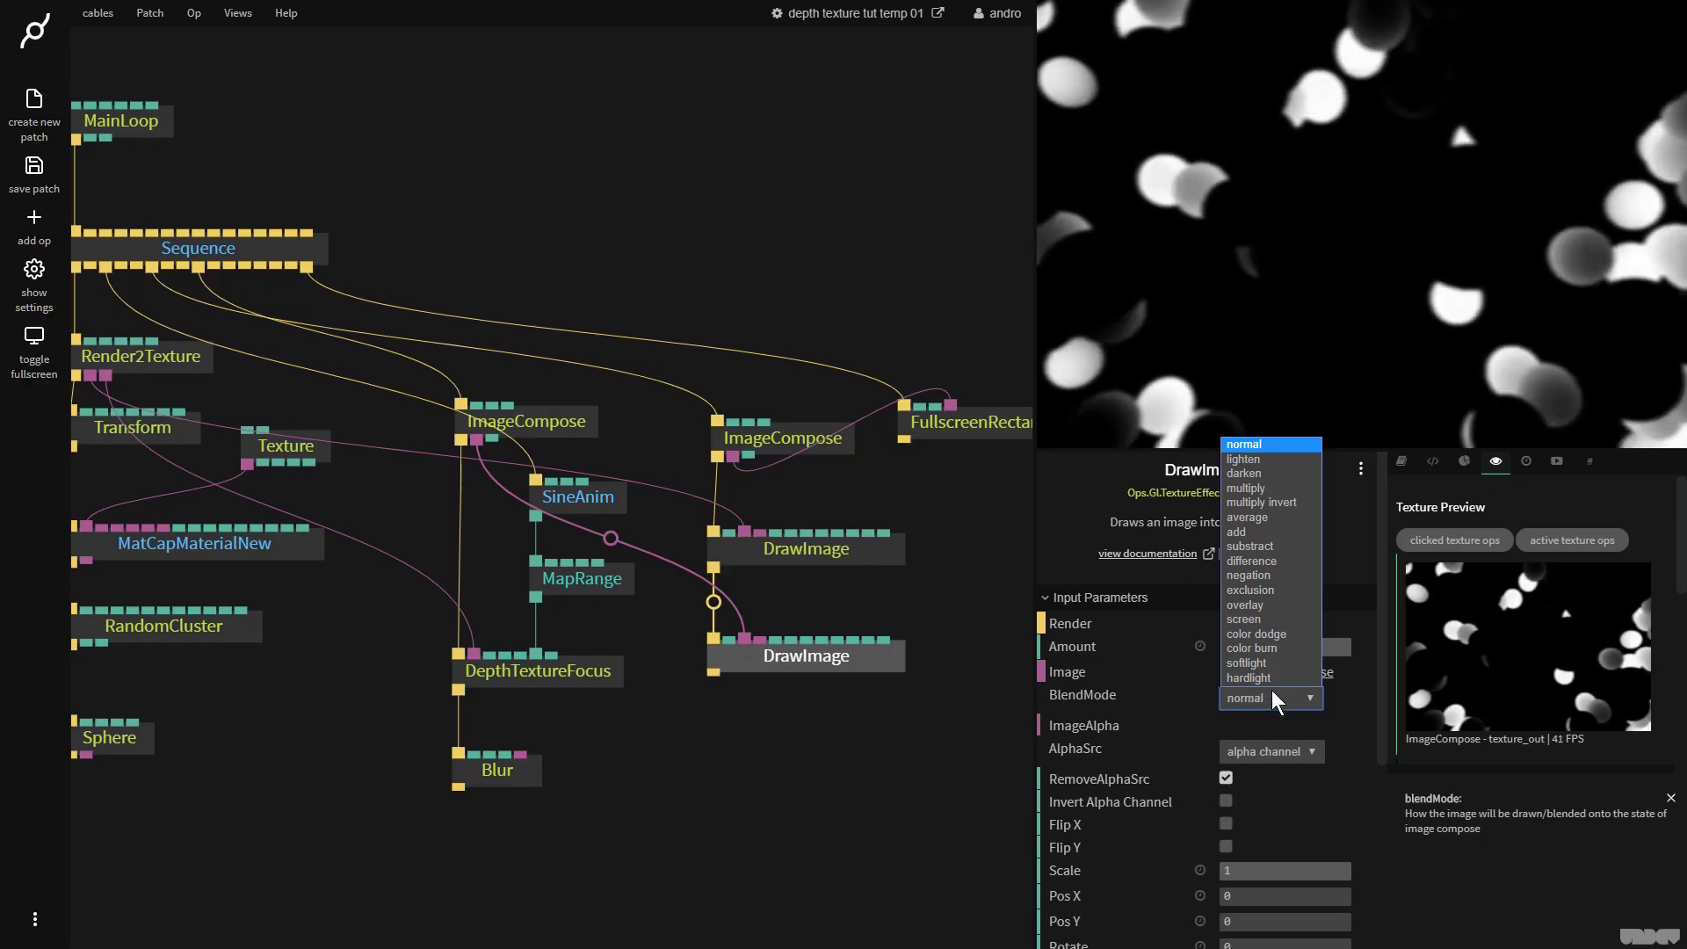
left_click(1259, 530)
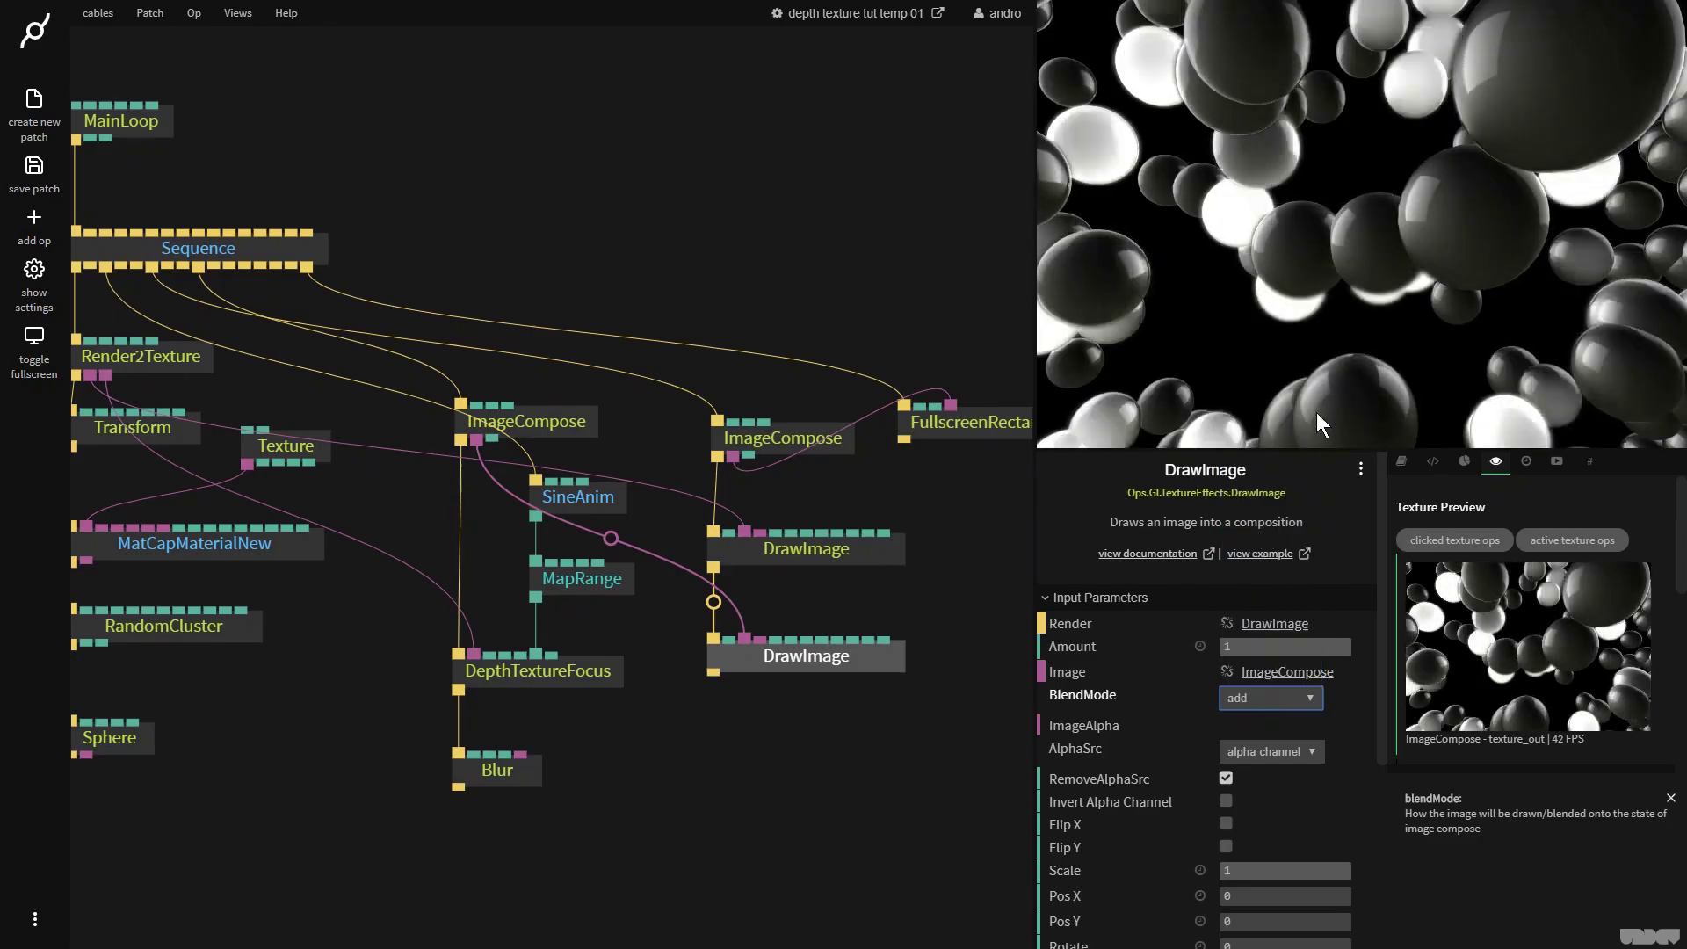
scroll(862, 783, "down", 2)
scroll(866, 783, "up", 2)
left_click_drag(840, 672, 831, 677)
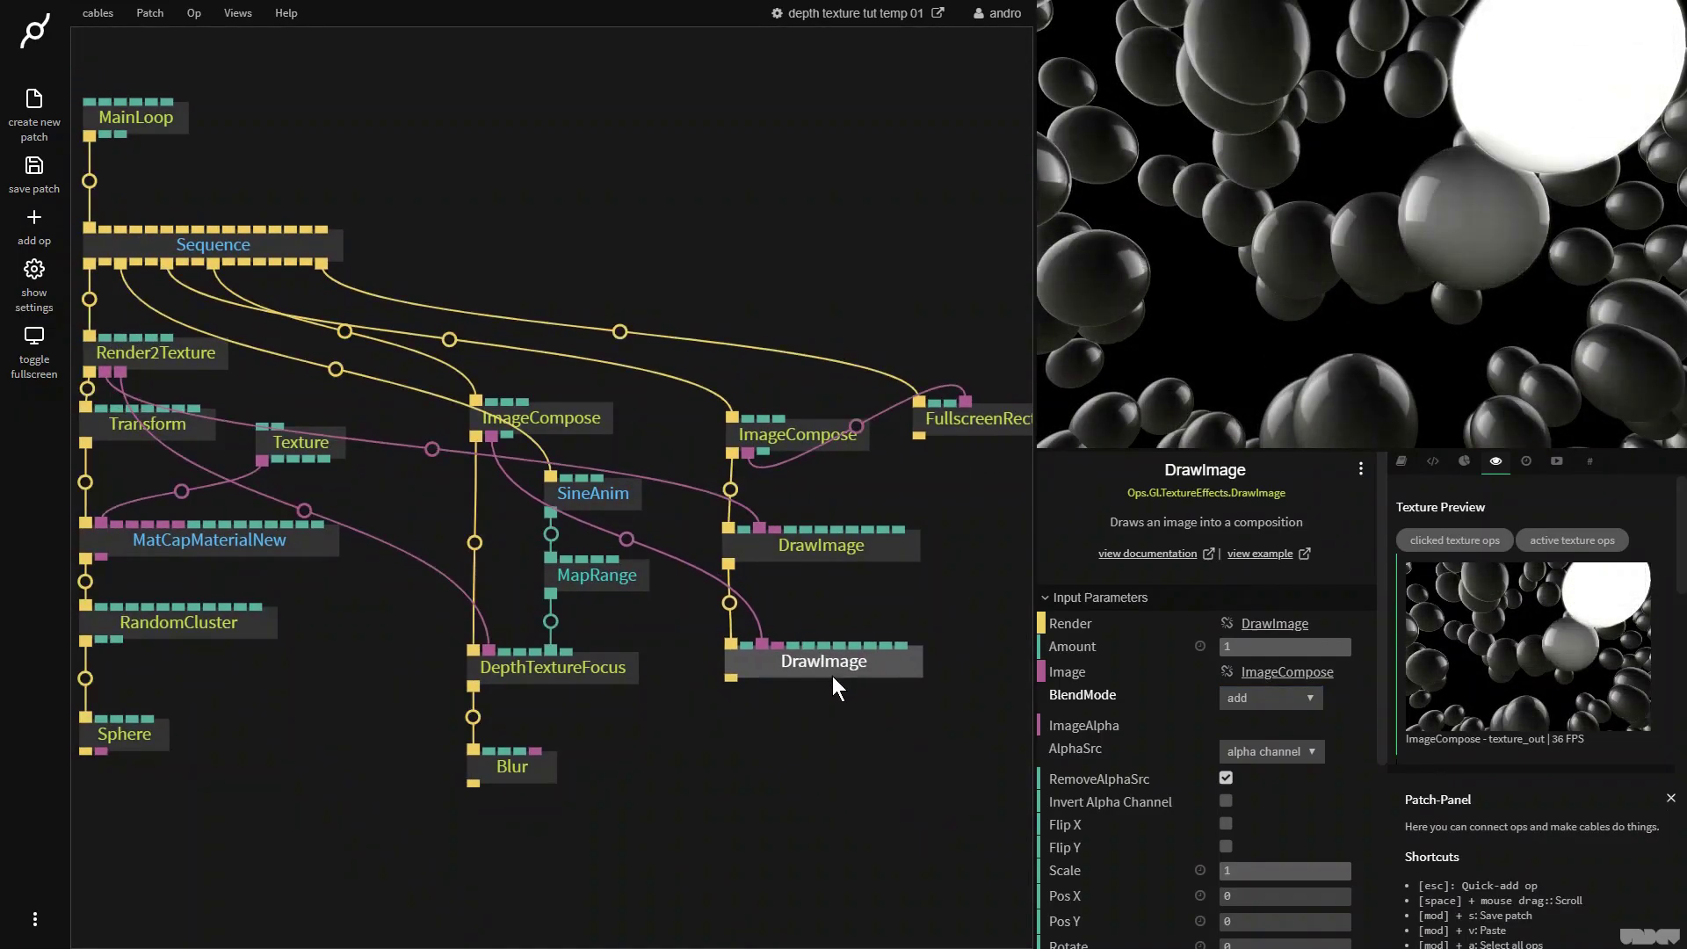
Add a DrawImage op from the op search.
left_click_drag(599, 258, 697, 332)
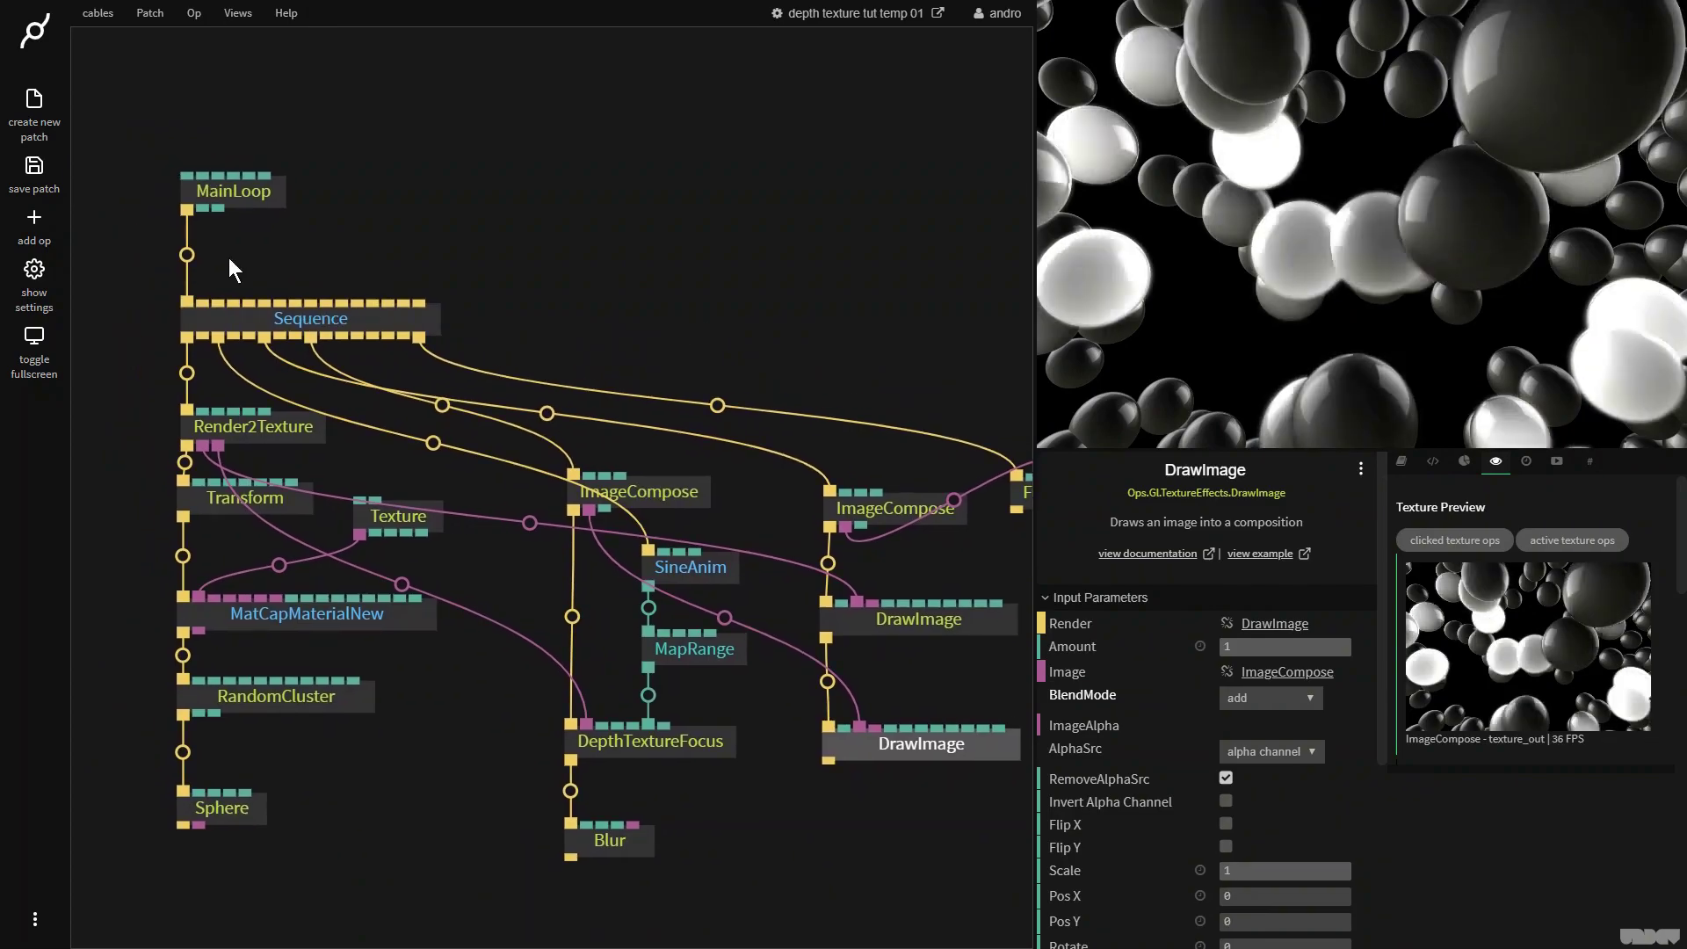
left_click(188, 255)
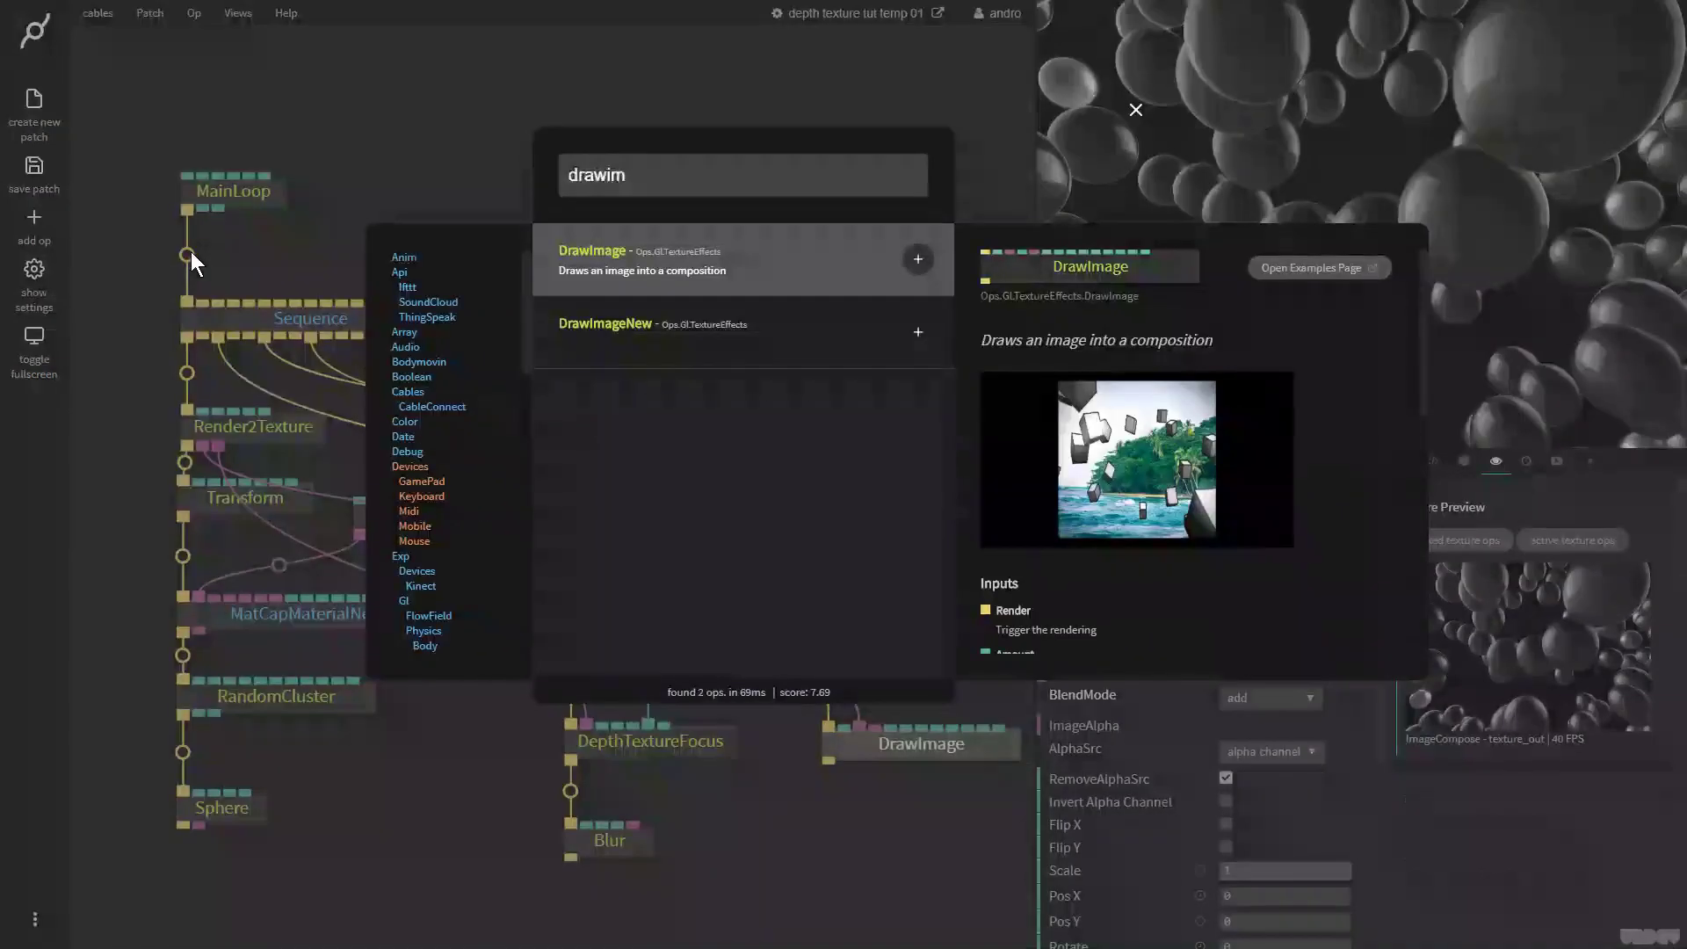
key("Return")
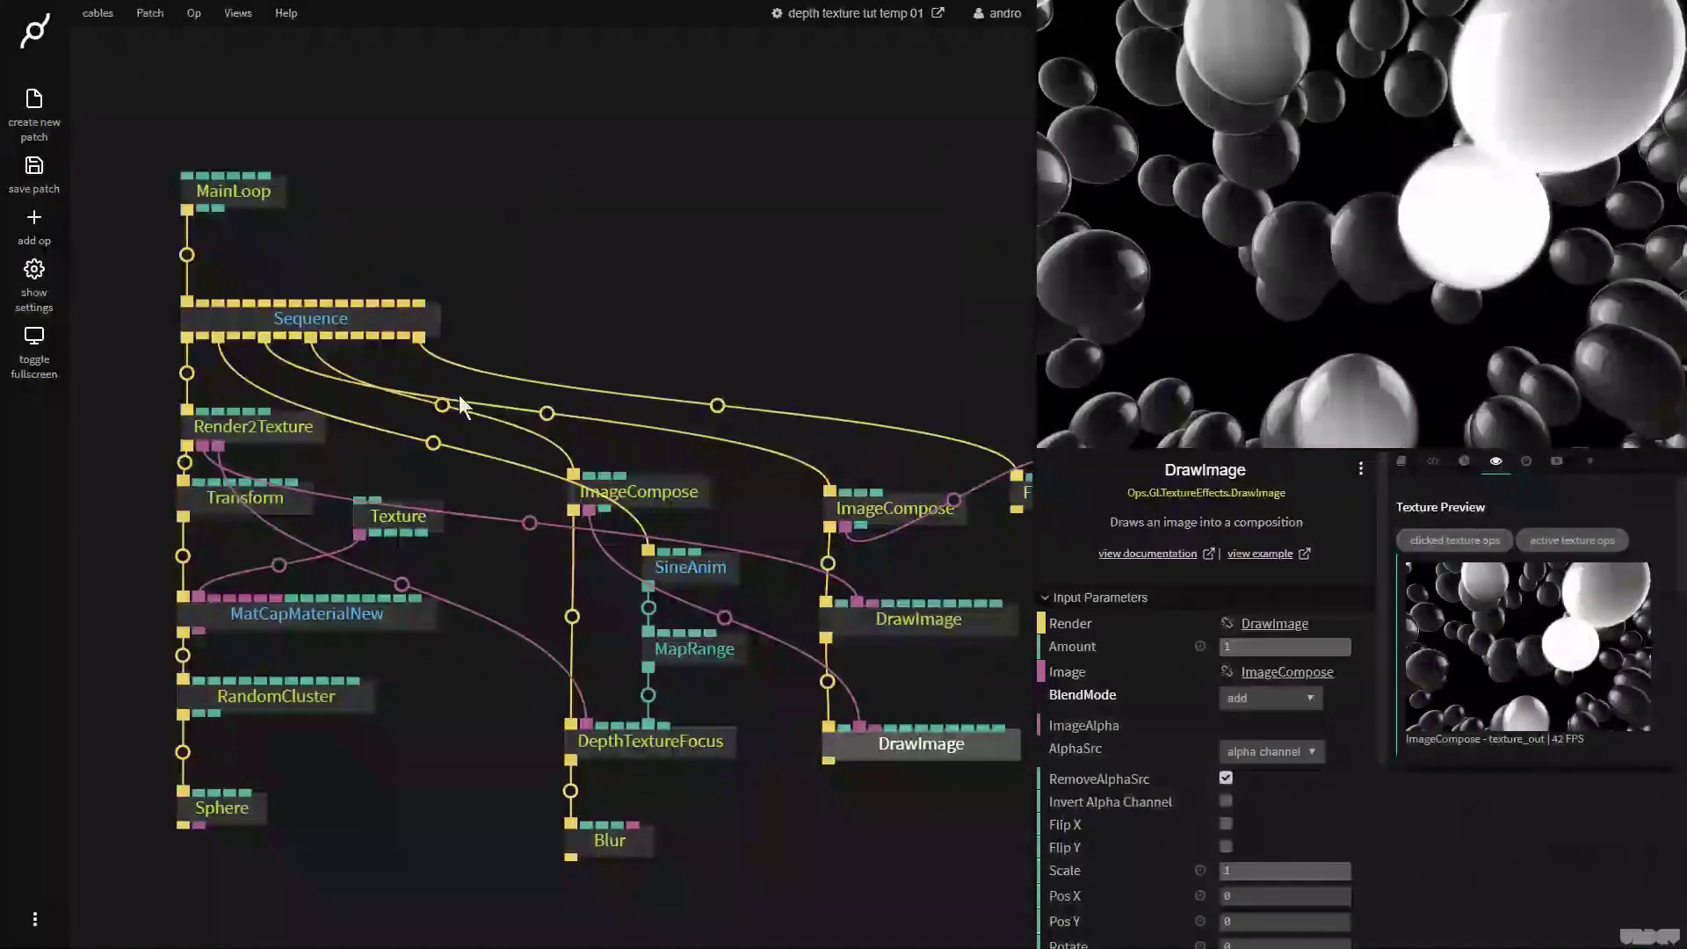
Add a Timer2 op at Speed 5 driving the Transform's rotY.
left_click(218, 525)
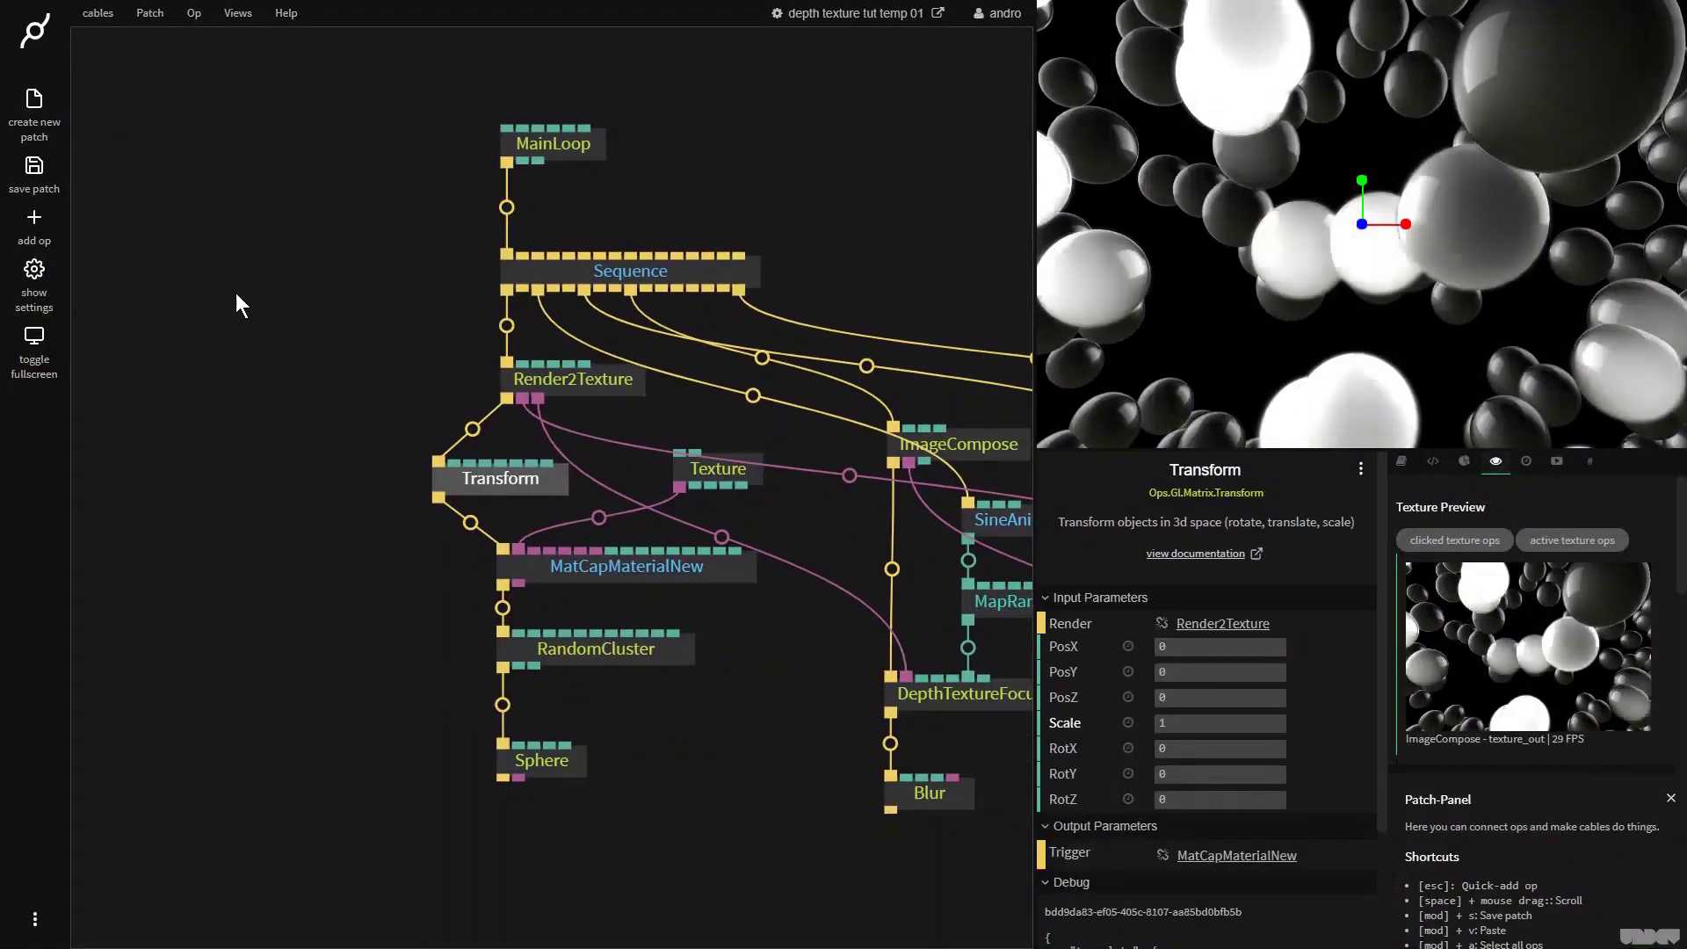
key("Escape")
type("timer2")
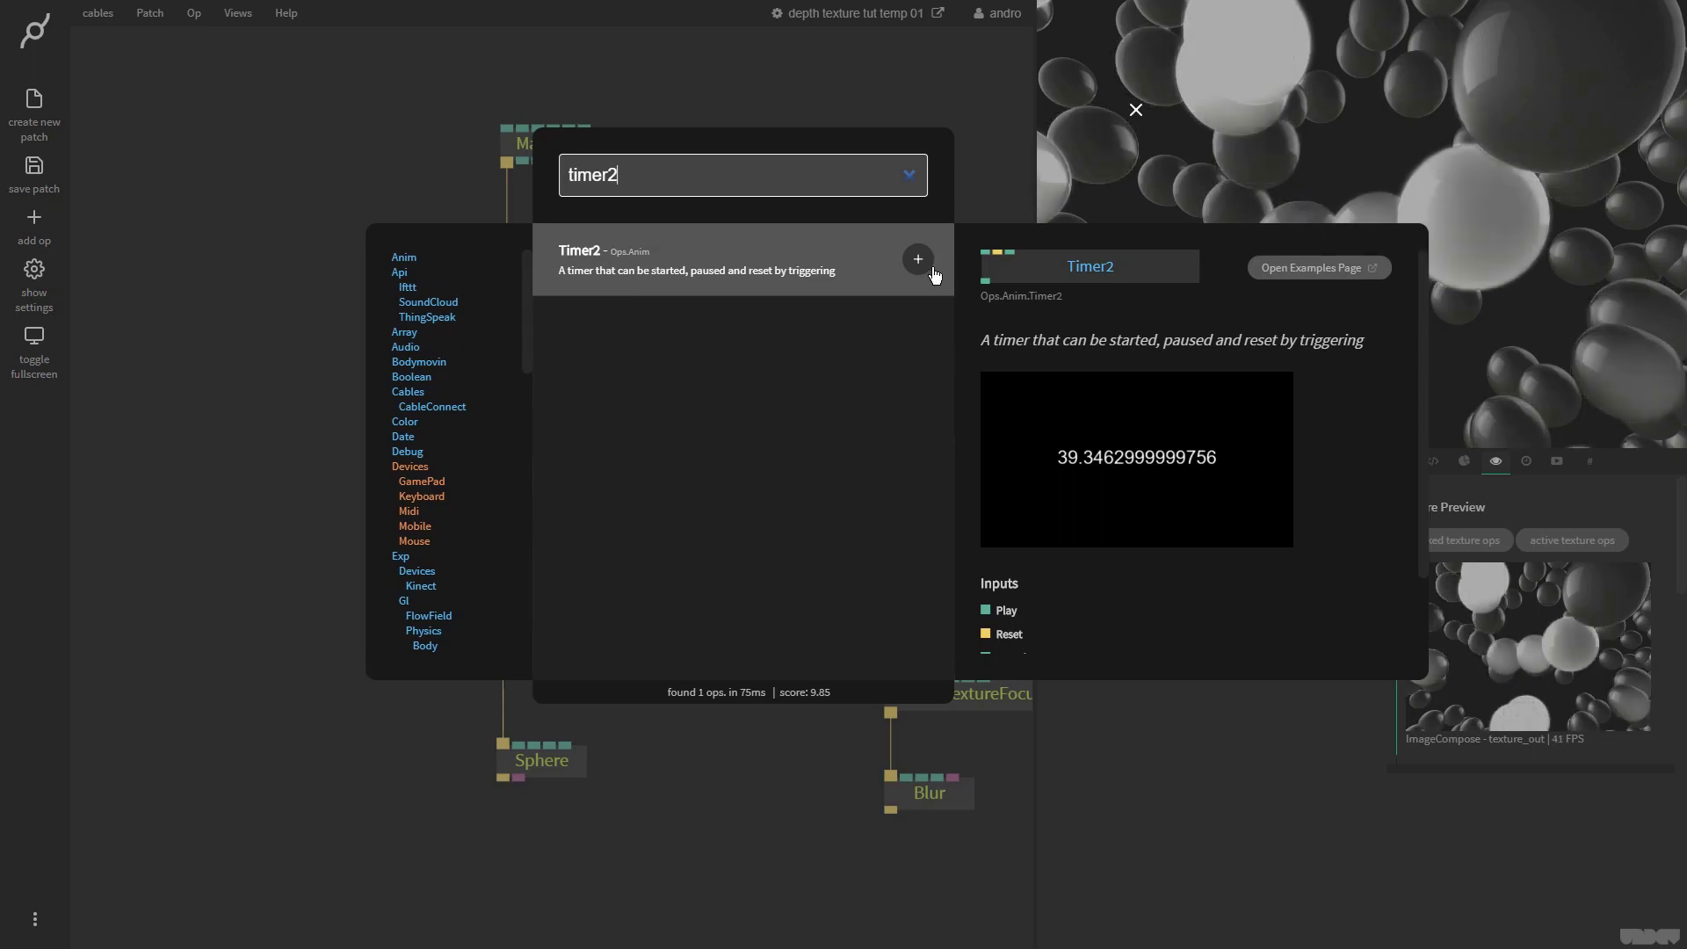
left_click(925, 263)
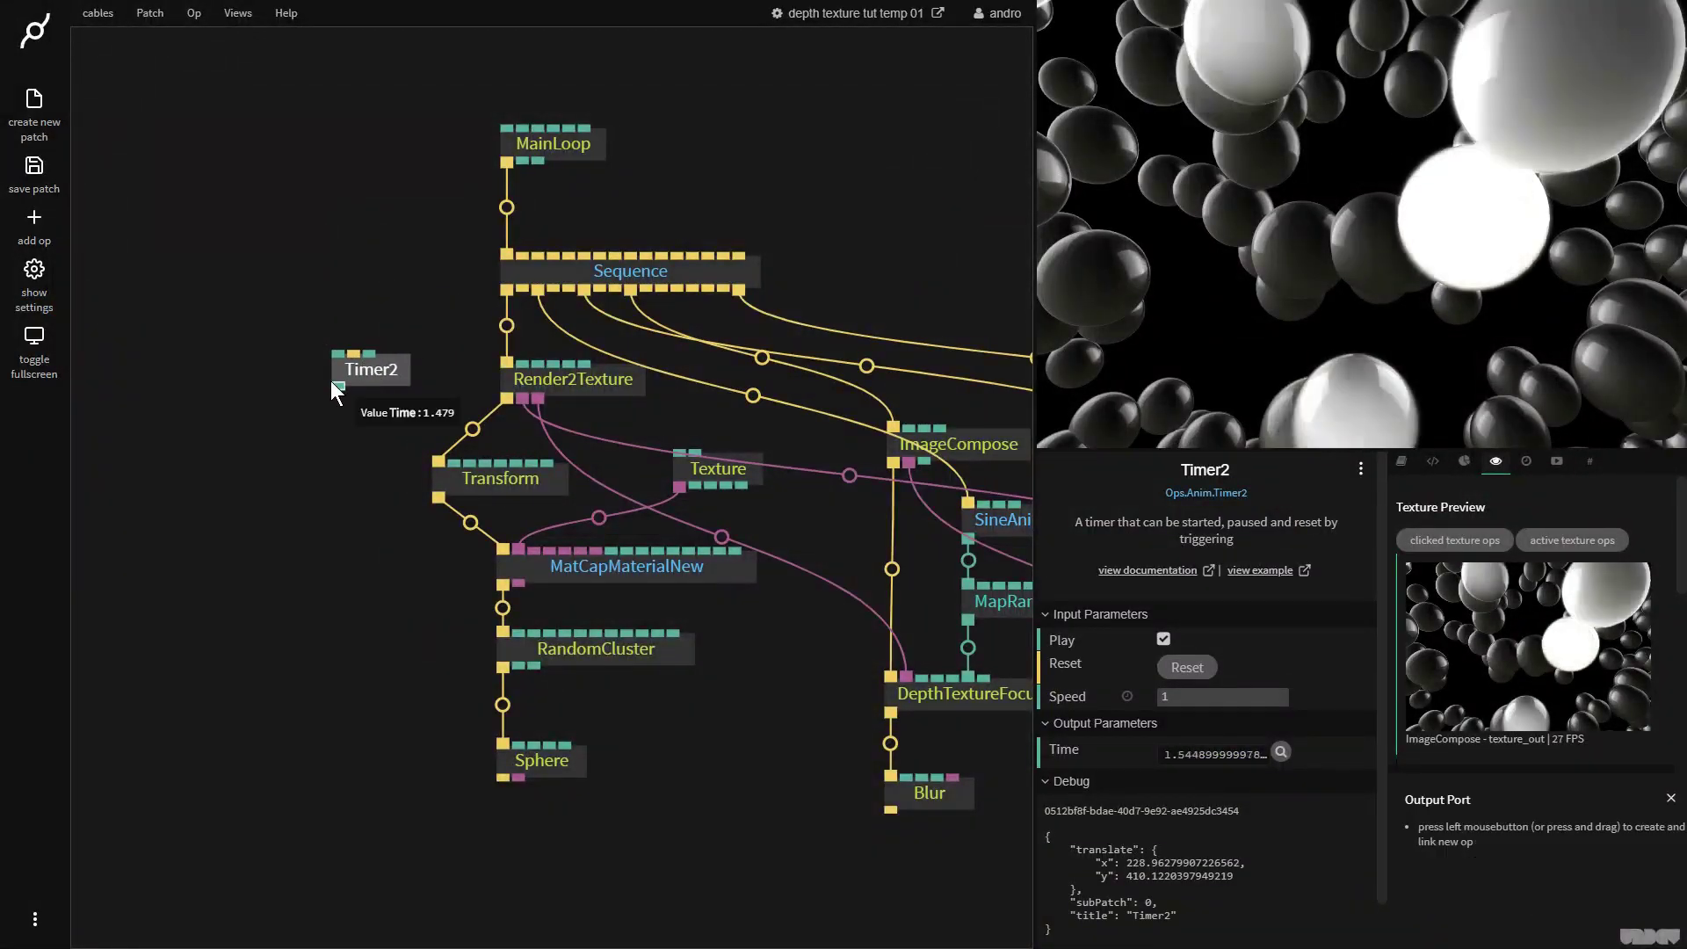
left_click_drag(341, 385, 534, 504)
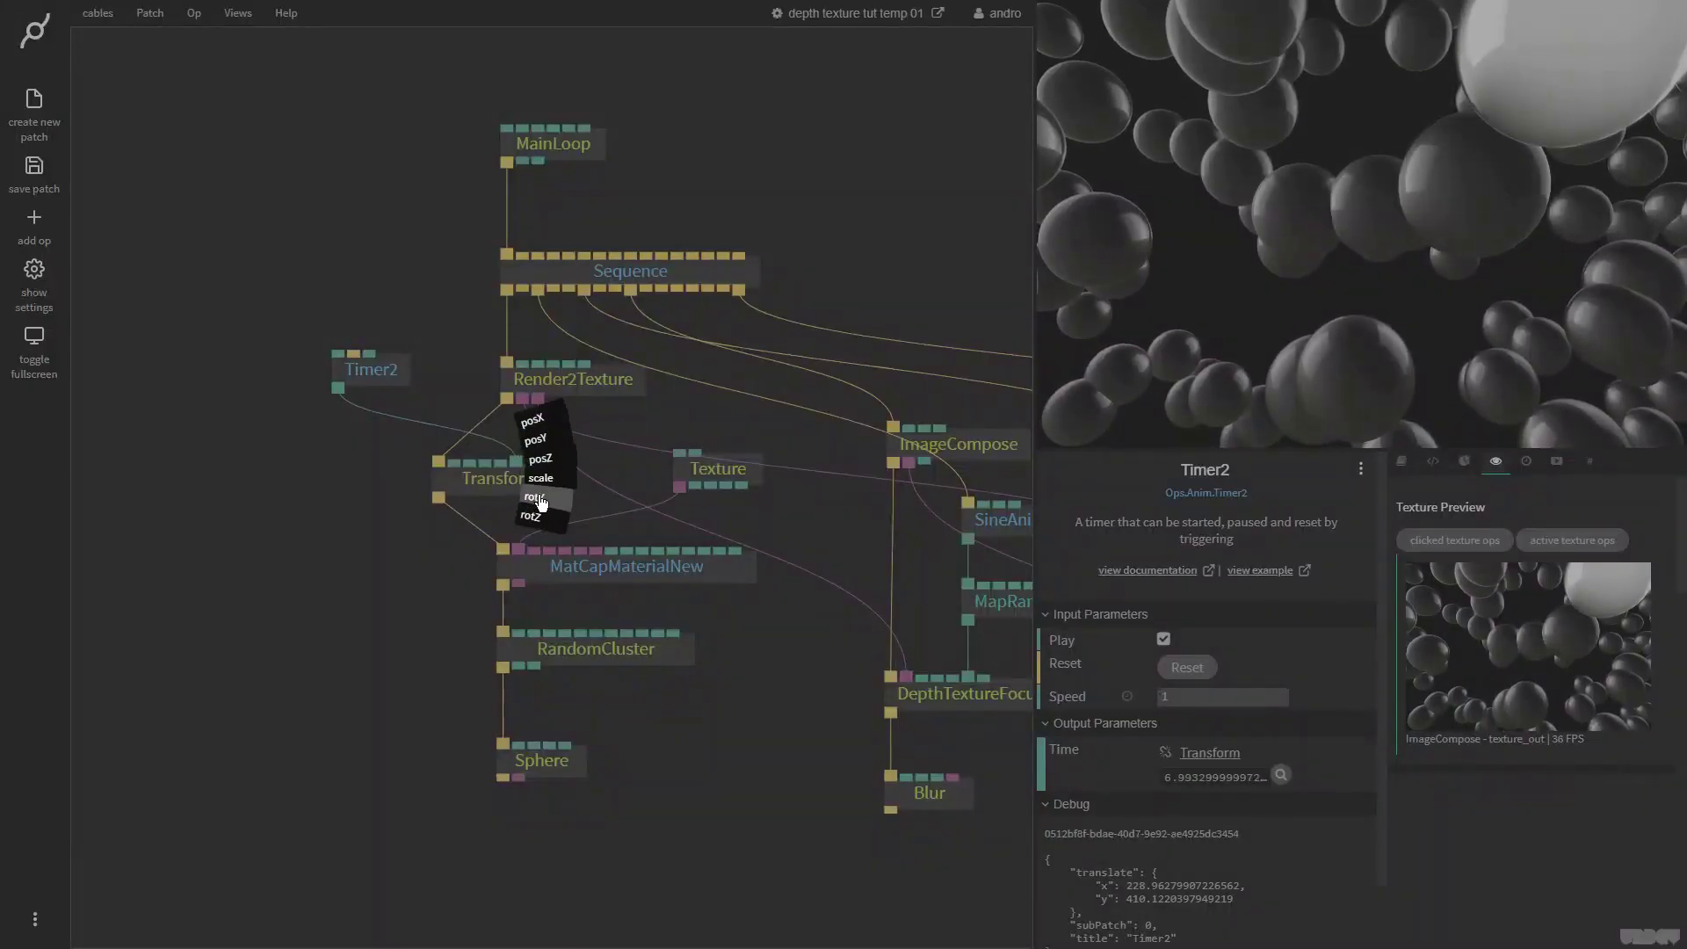
left_click(538, 499)
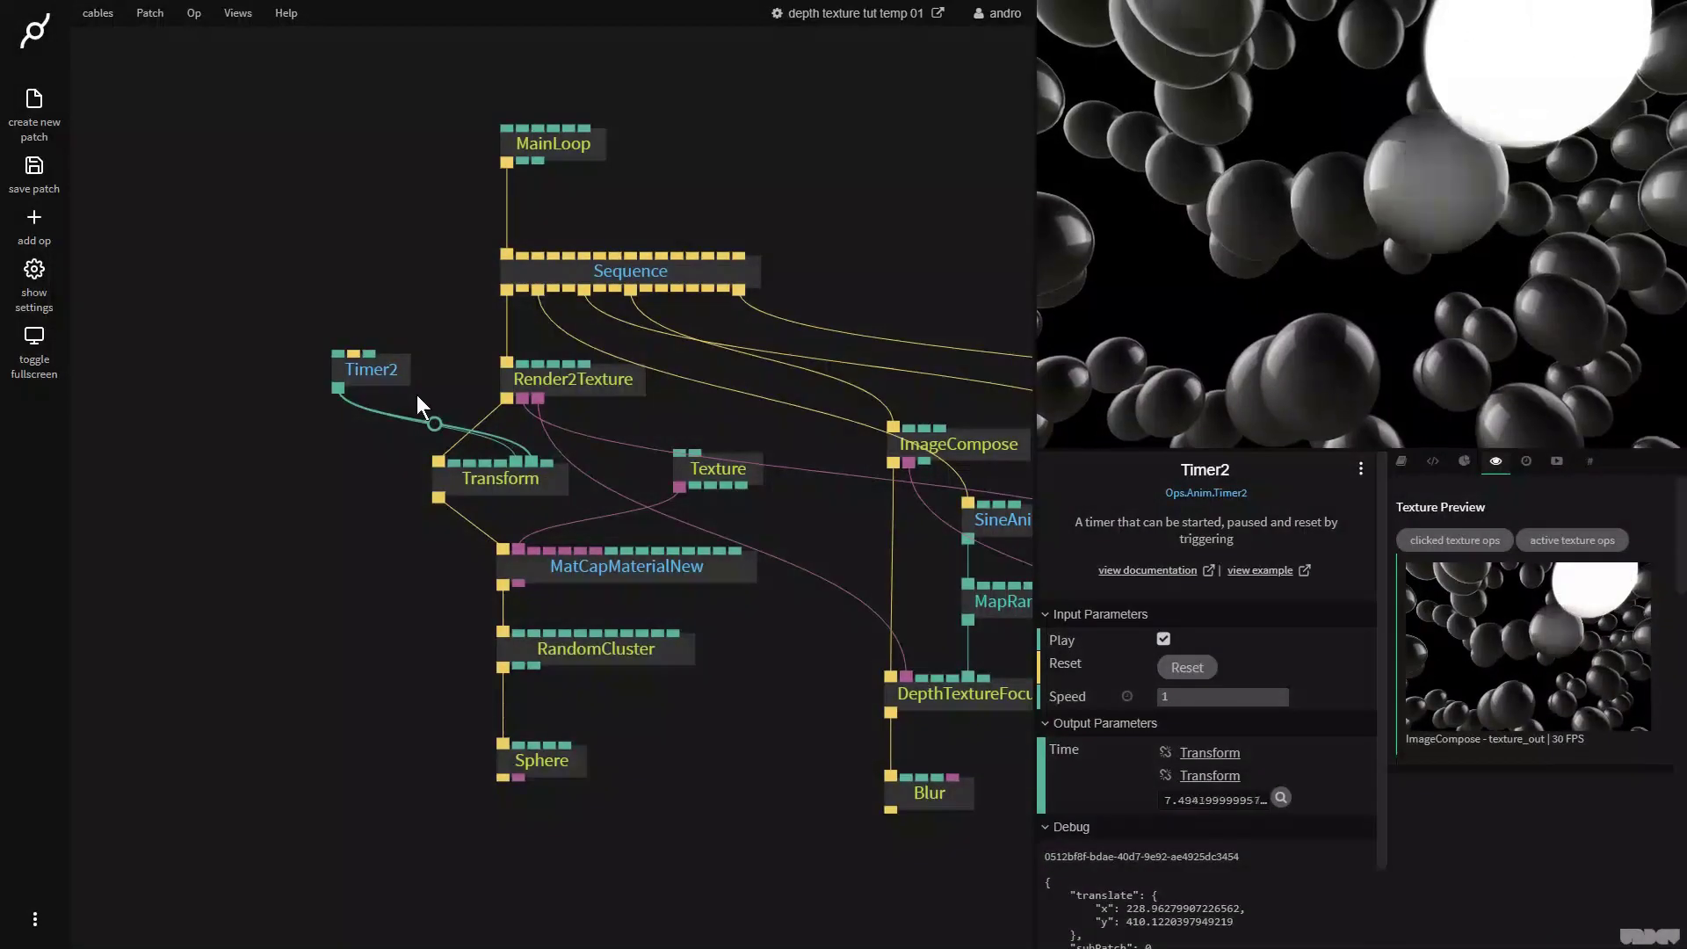
left_click(1195, 696)
type("5")
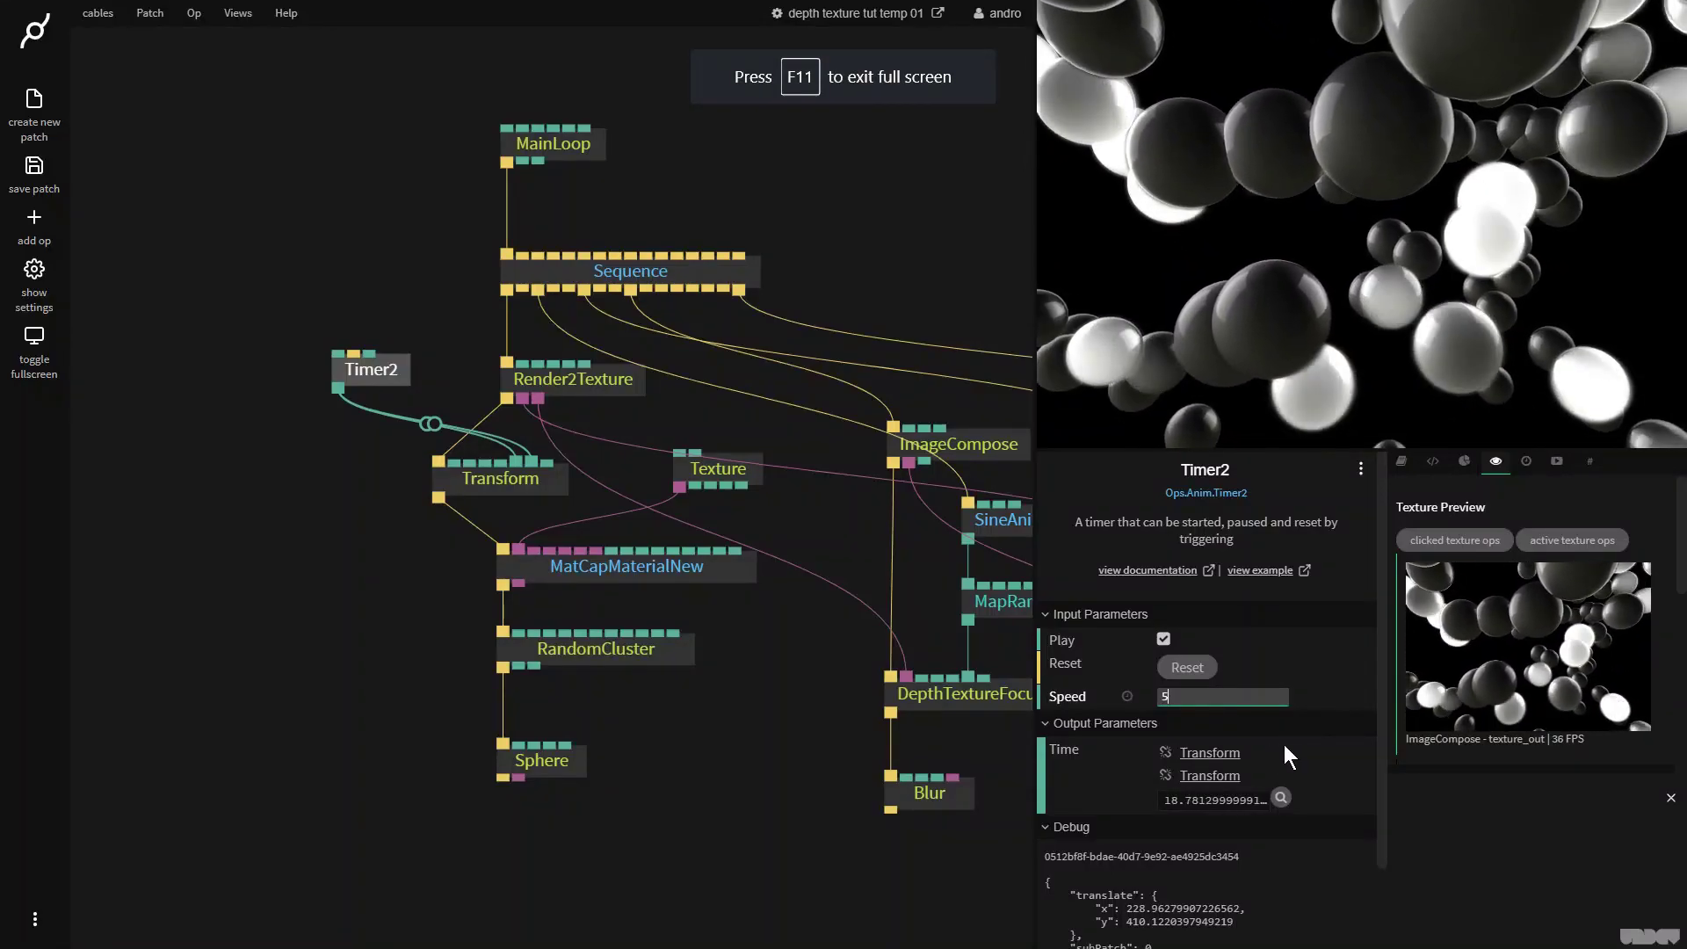
left_click(1286, 308)
Enlarge the render canvas and bring the DrawImage and FullscreenRectangle ops into view.
left_click_drag(1038, 469, 852, 536)
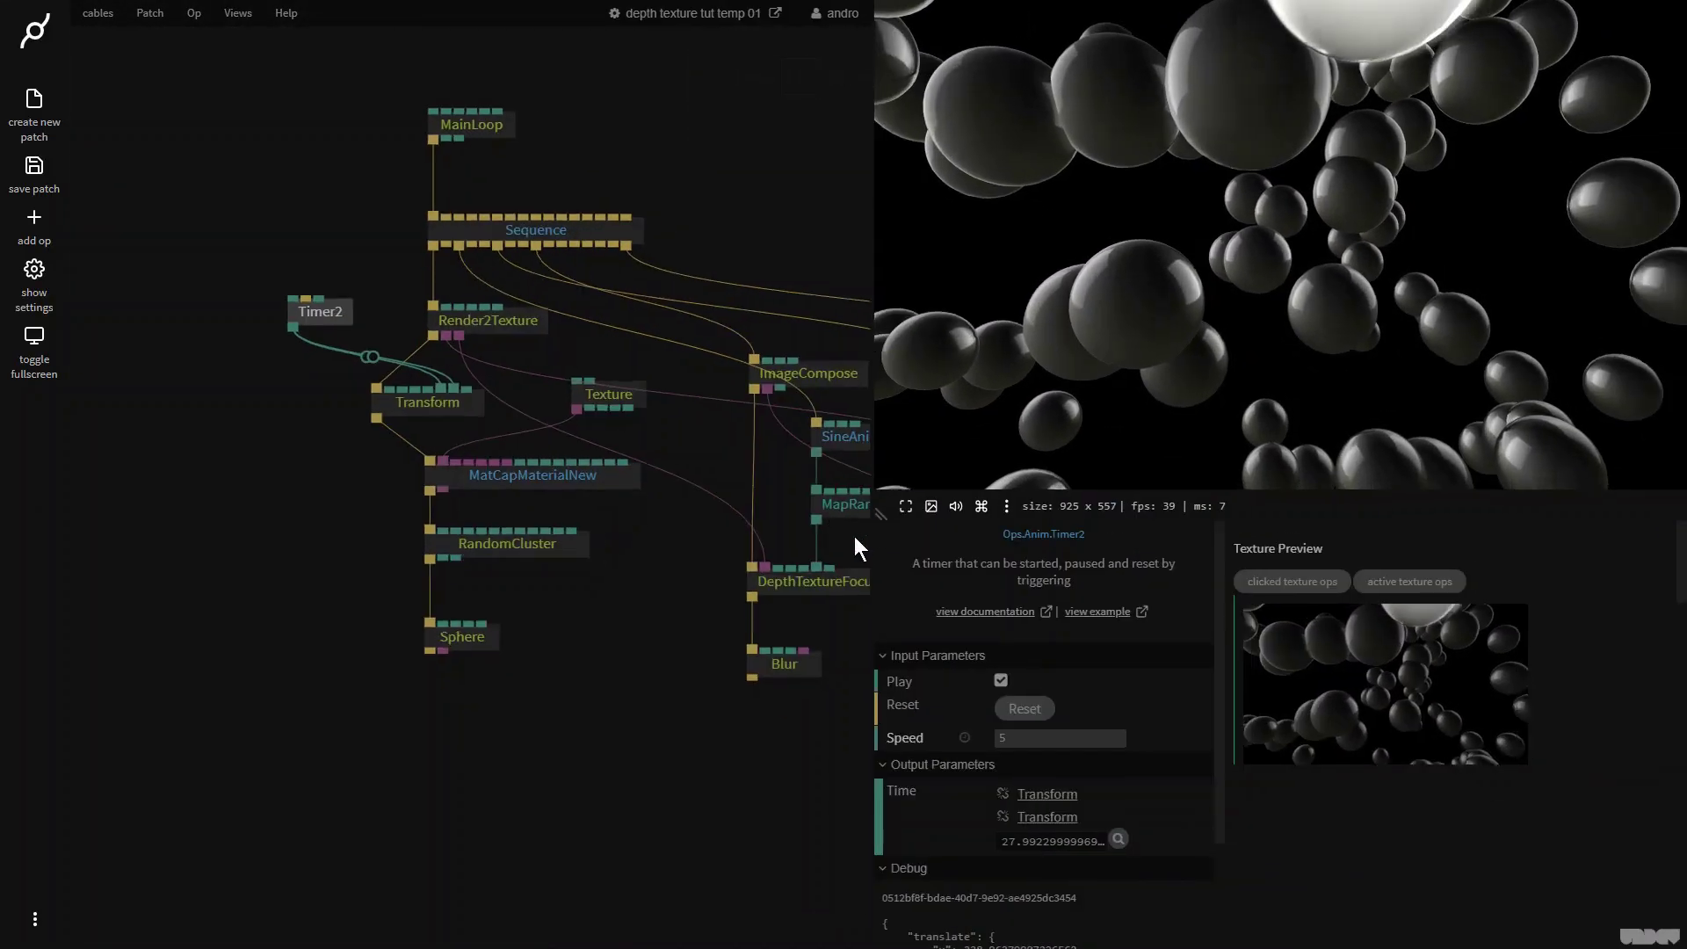
left_click_drag(556, 751, 726, 700)
scroll(726, 701, "left", 5)
scroll(726, 700, "down", 3)
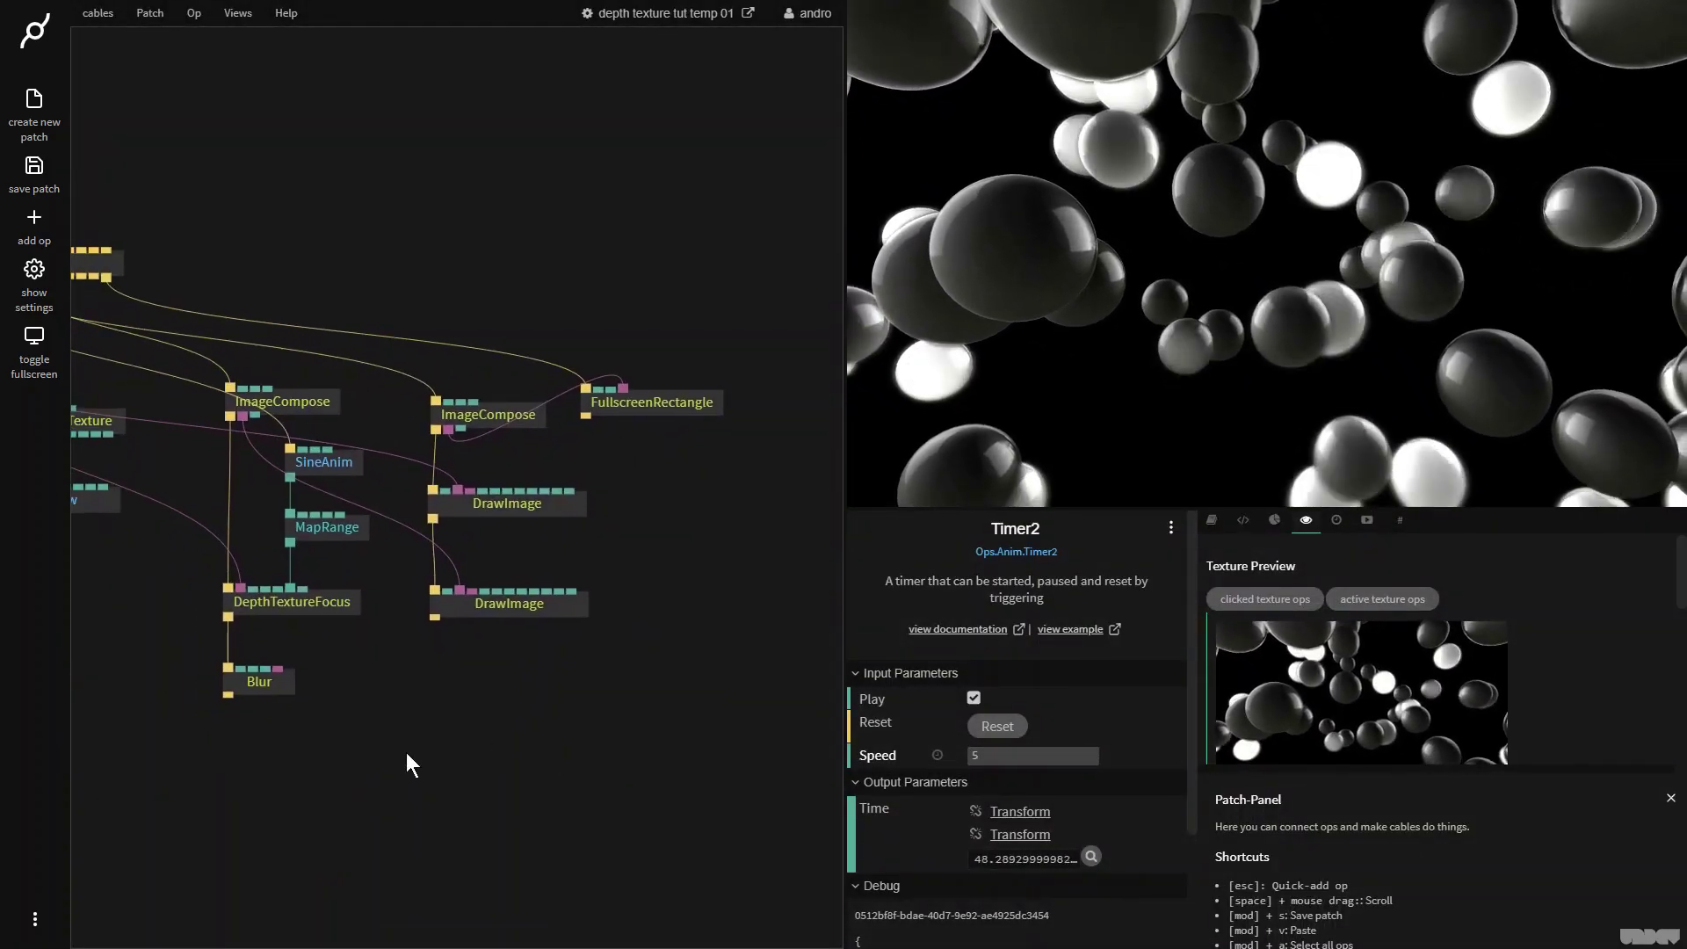
Insert an EdgeDetection op on the DepthTextureFocus–Blur link.
left_click_drag(267, 683, 284, 720)
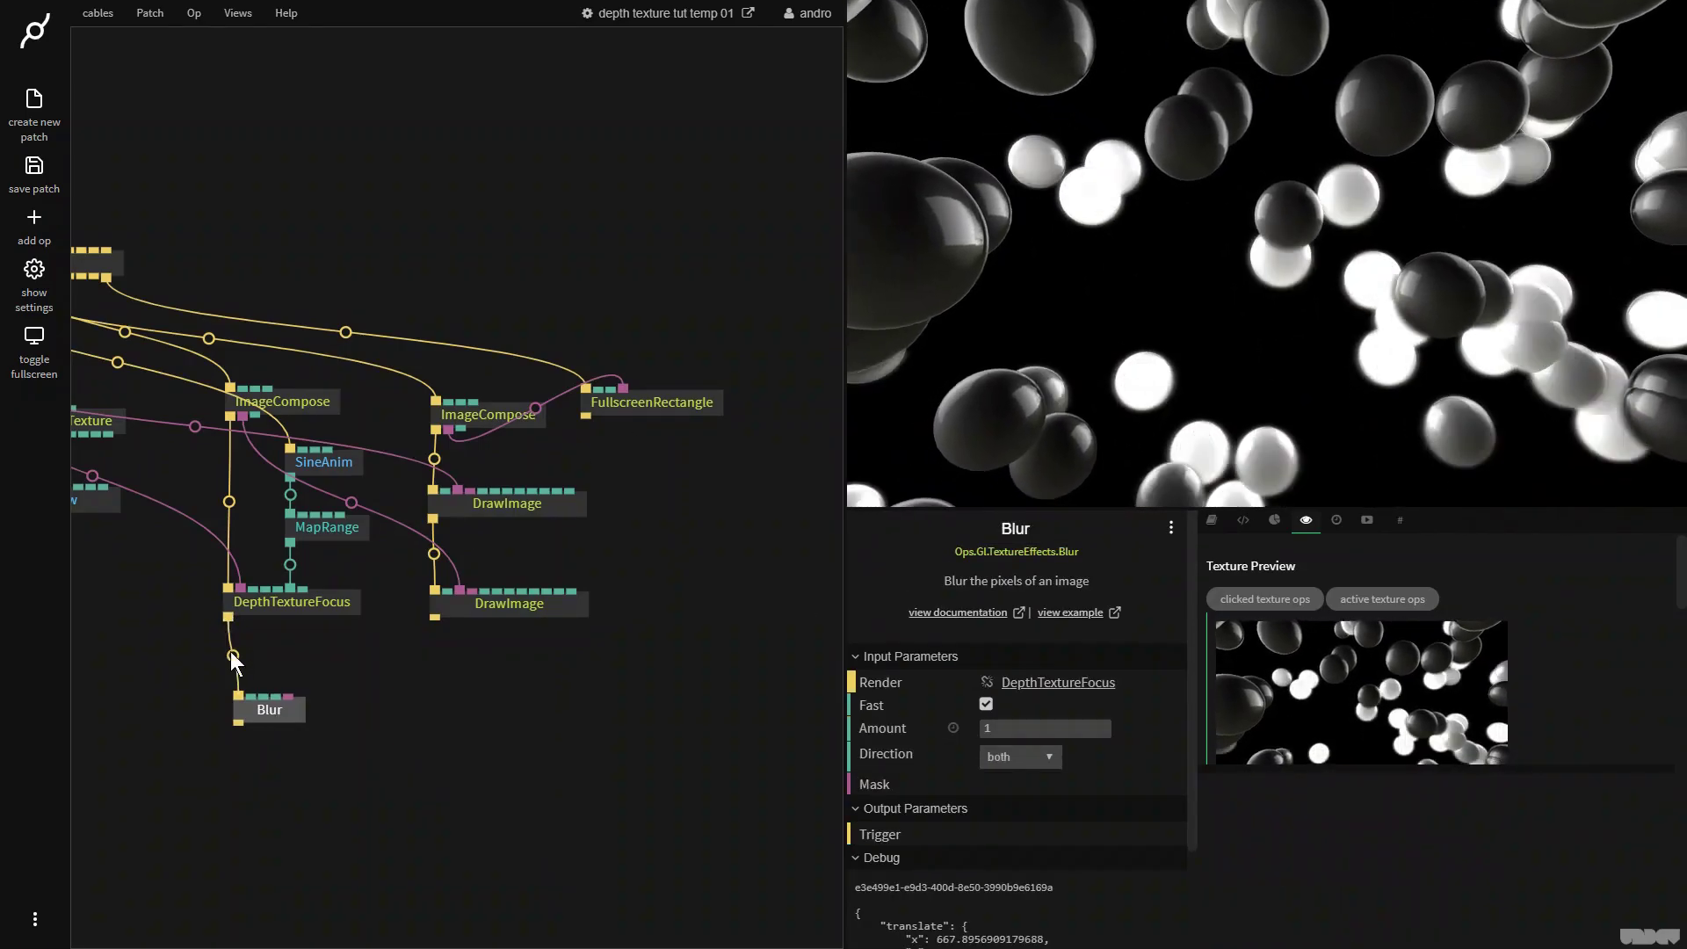
left_click(232, 655)
type("edge")
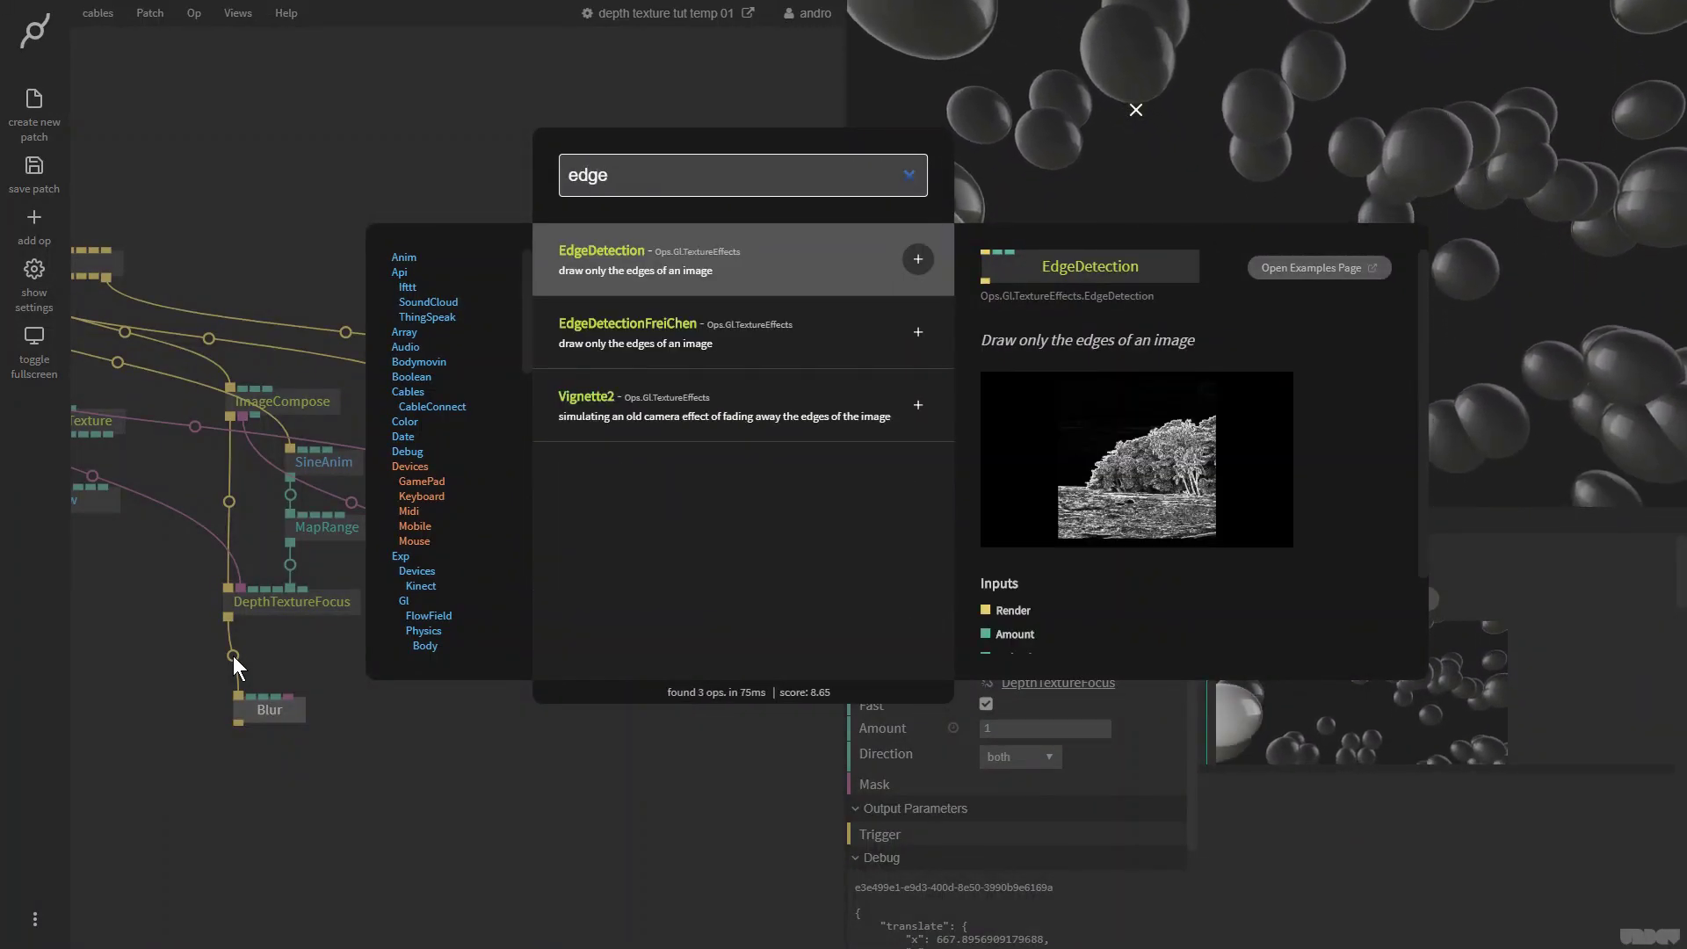
key("Return")
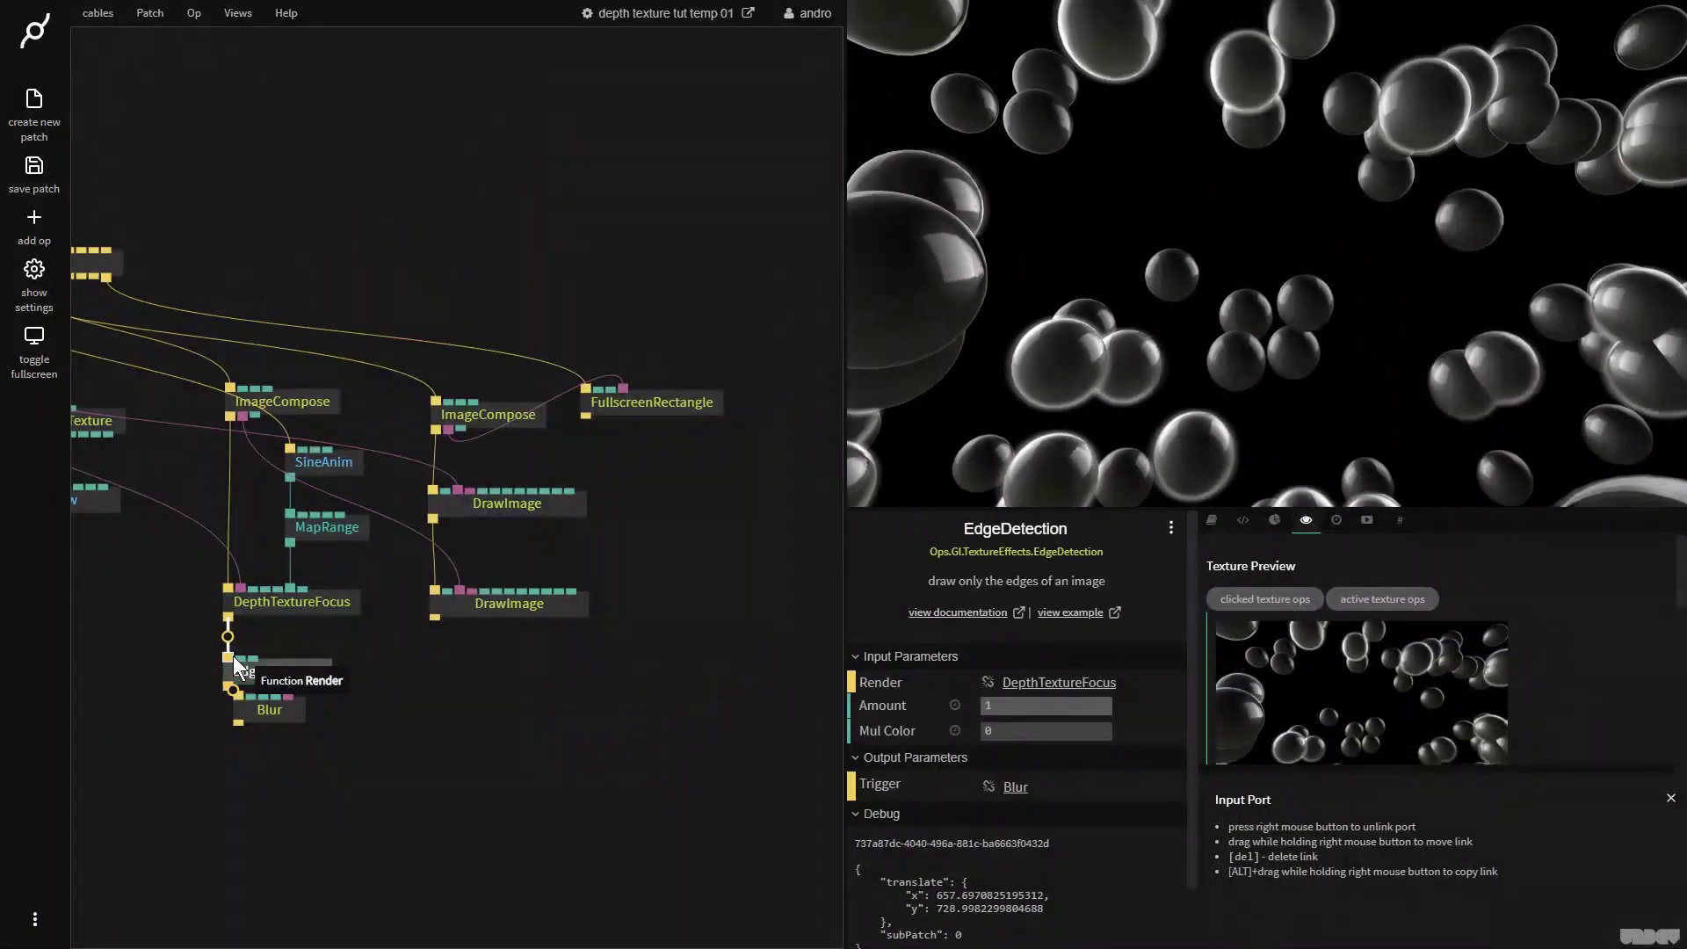
Unlink EdgeDetection, reconnect DepthTextureFocus directly to Blur, and park EdgeDetection beside it.
left_click_drag(273, 729, 255, 747)
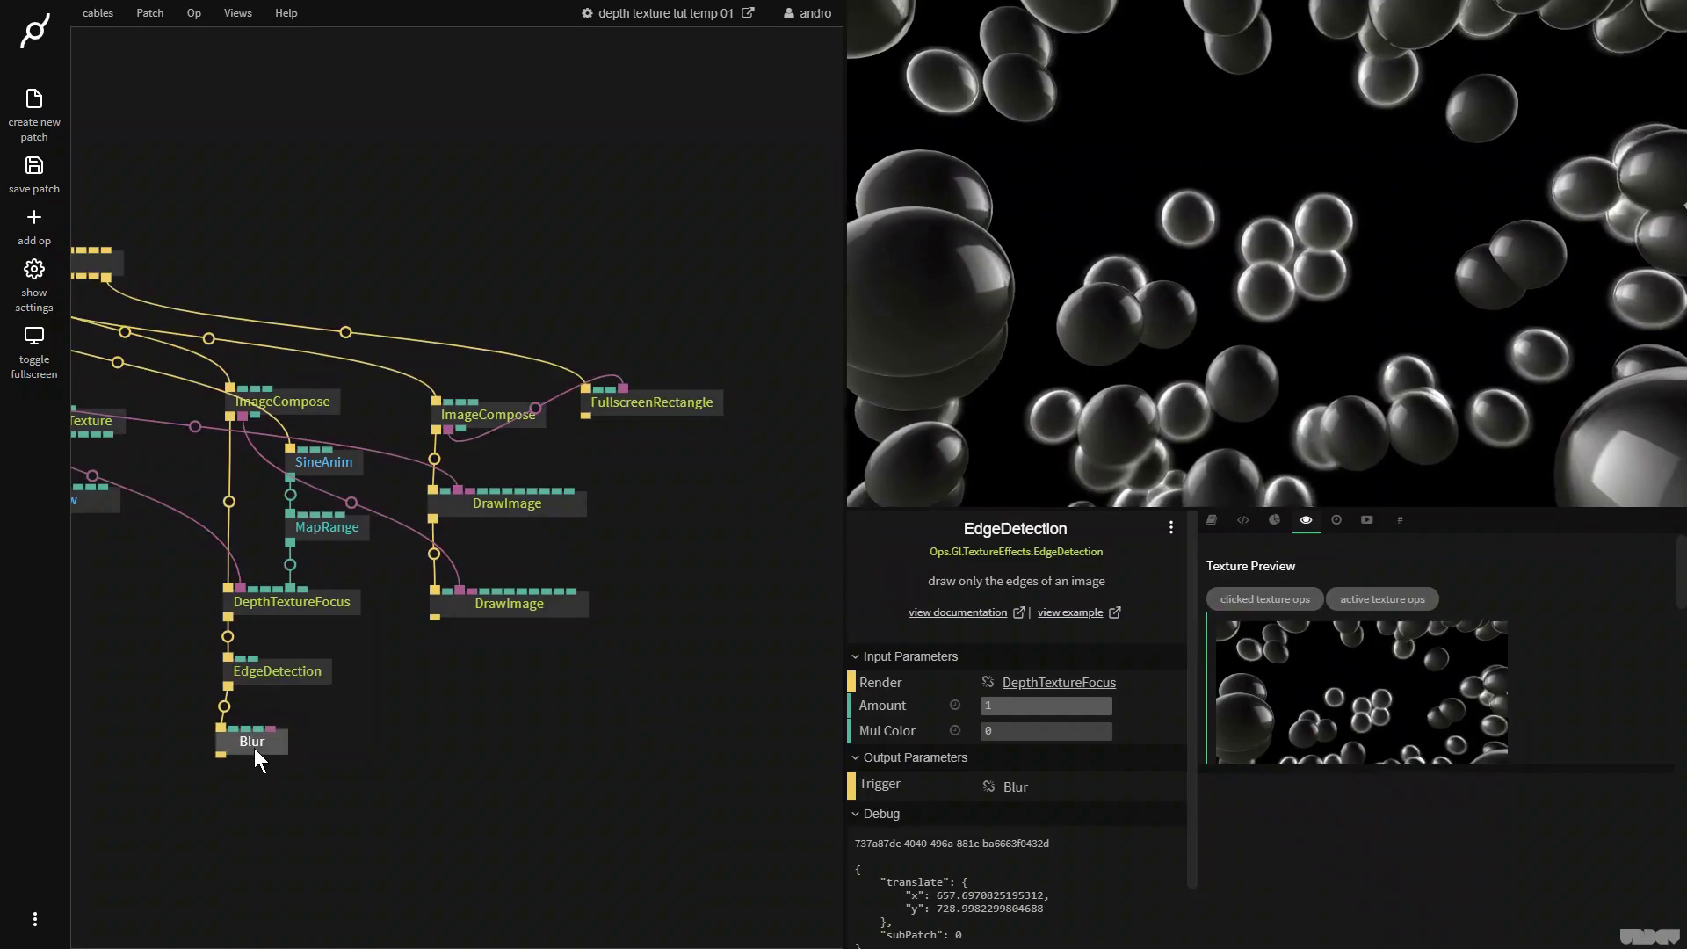
left_click(225, 704, "alt")
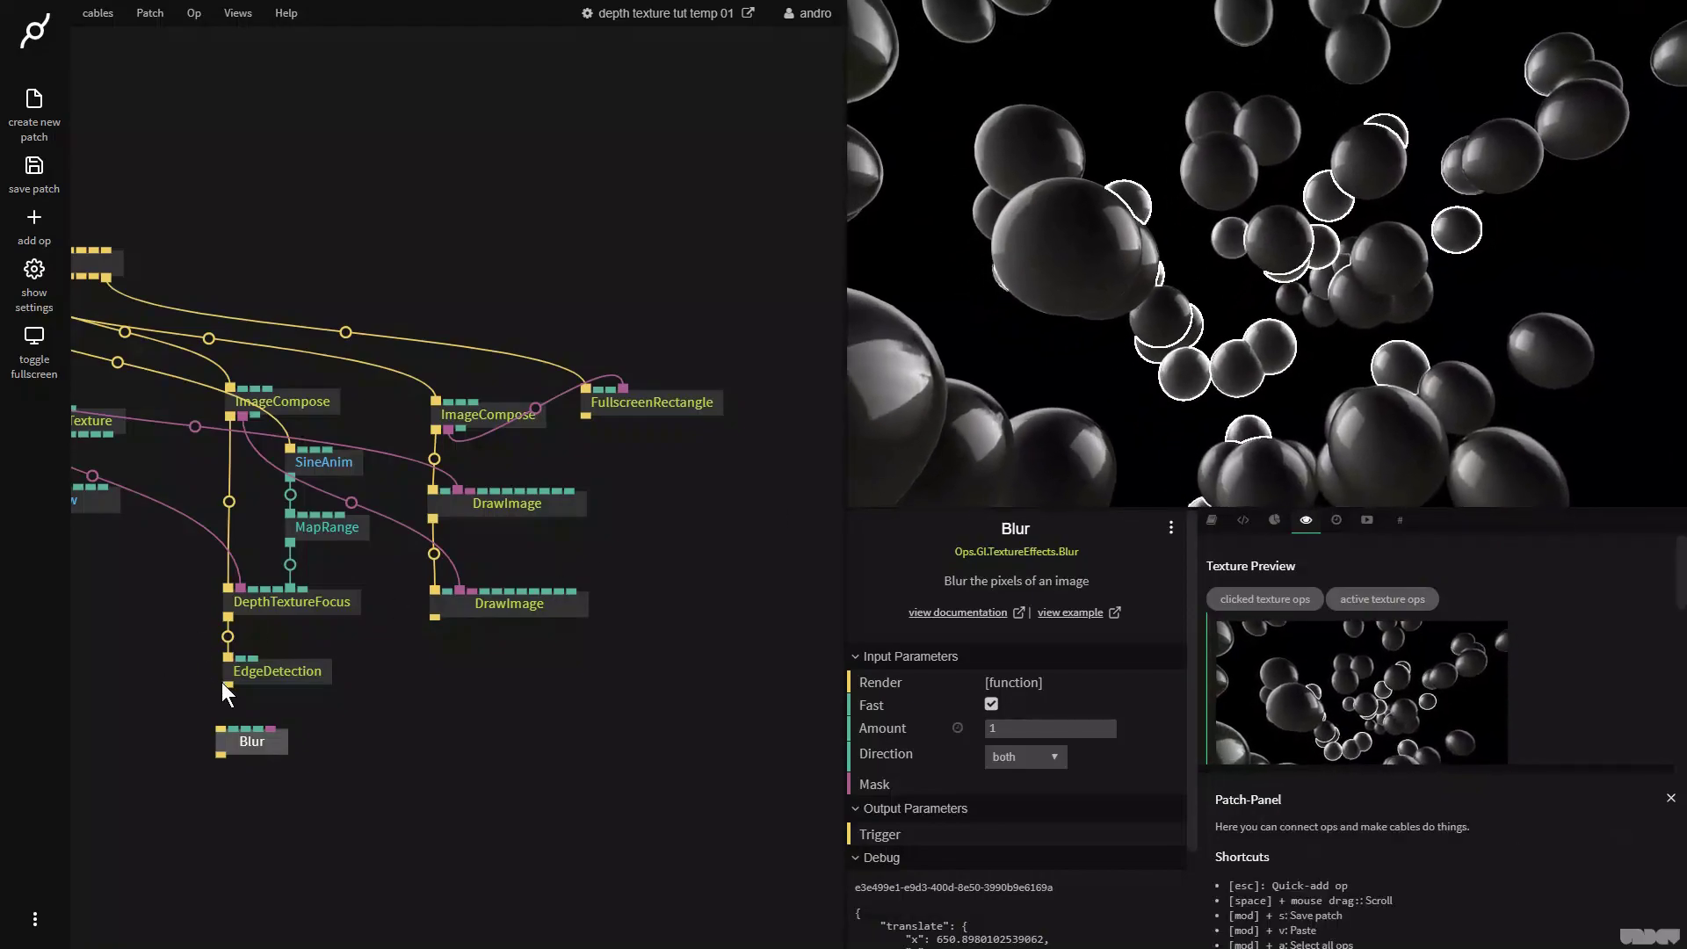
left_click_drag(276, 675, 660, 731)
left_click_drag(226, 615, 220, 729)
right_click(395, 672)
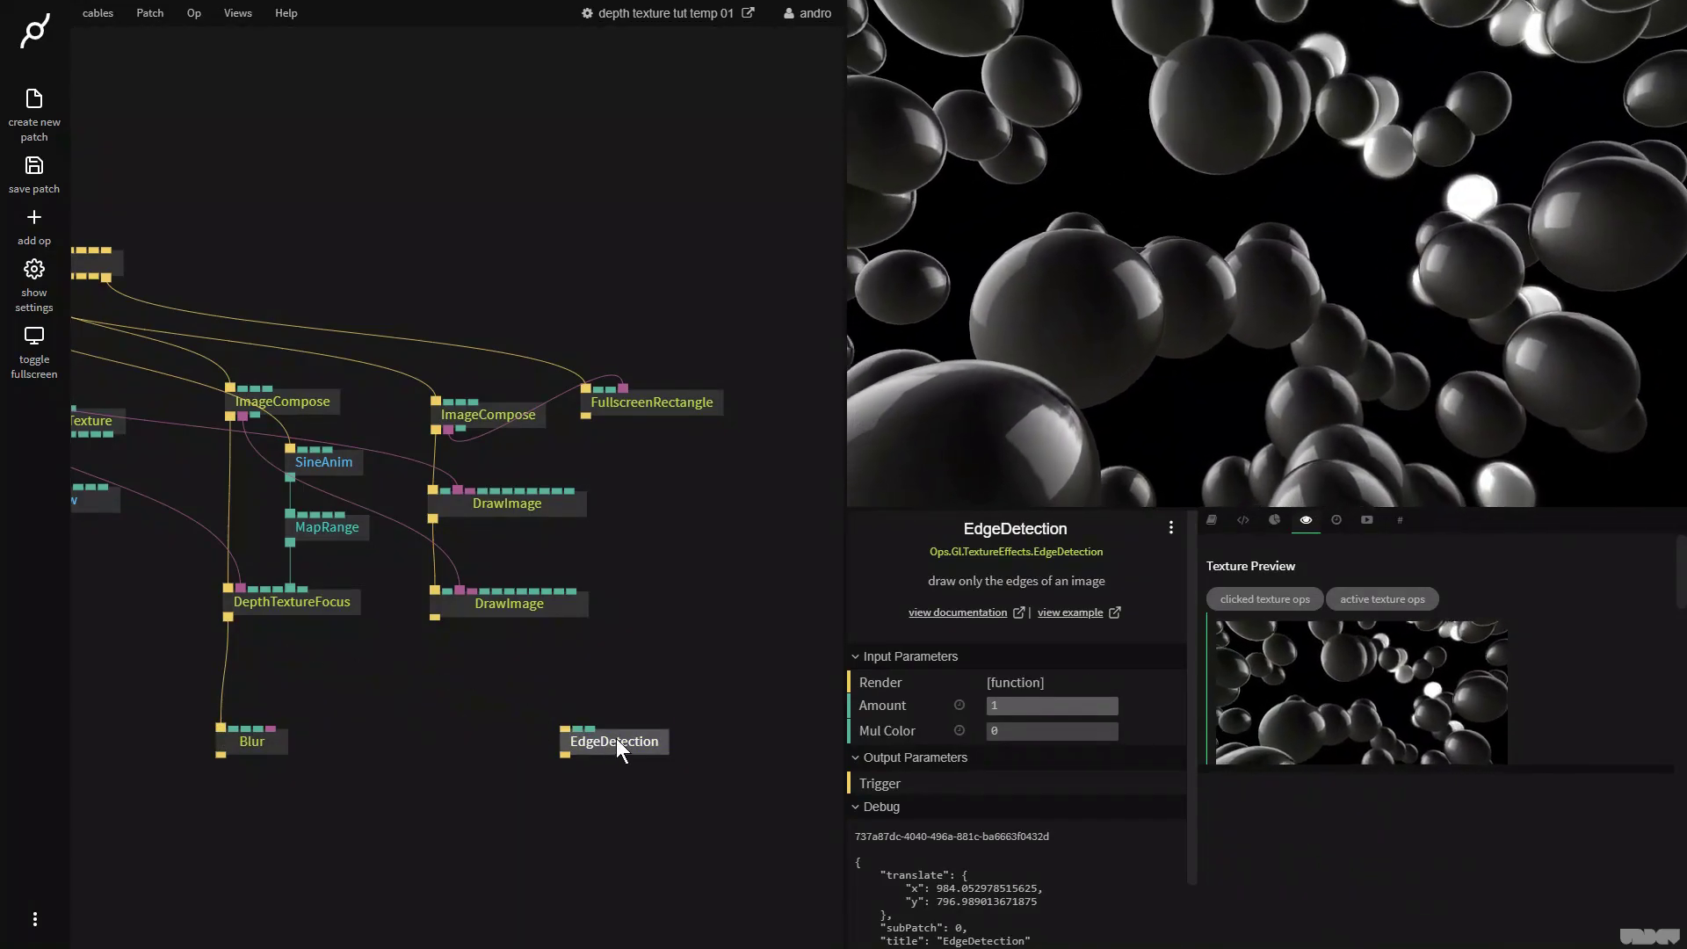
left_click_drag(615, 738, 407, 726)
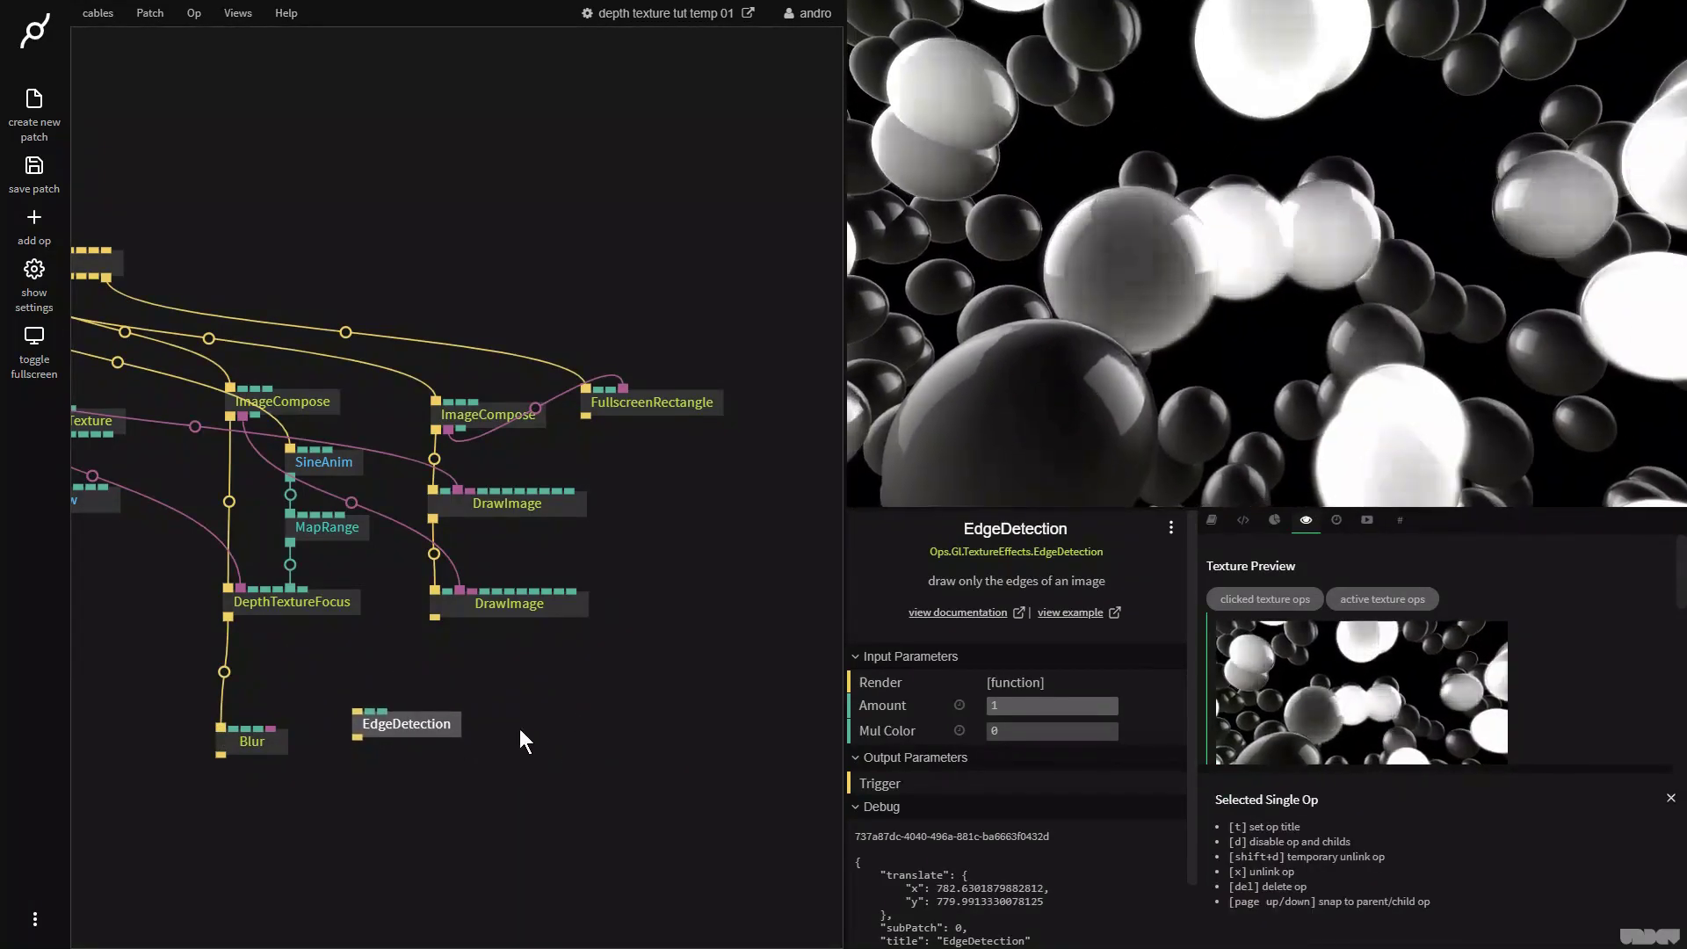
left_click_drag(505, 810, 402, 700)
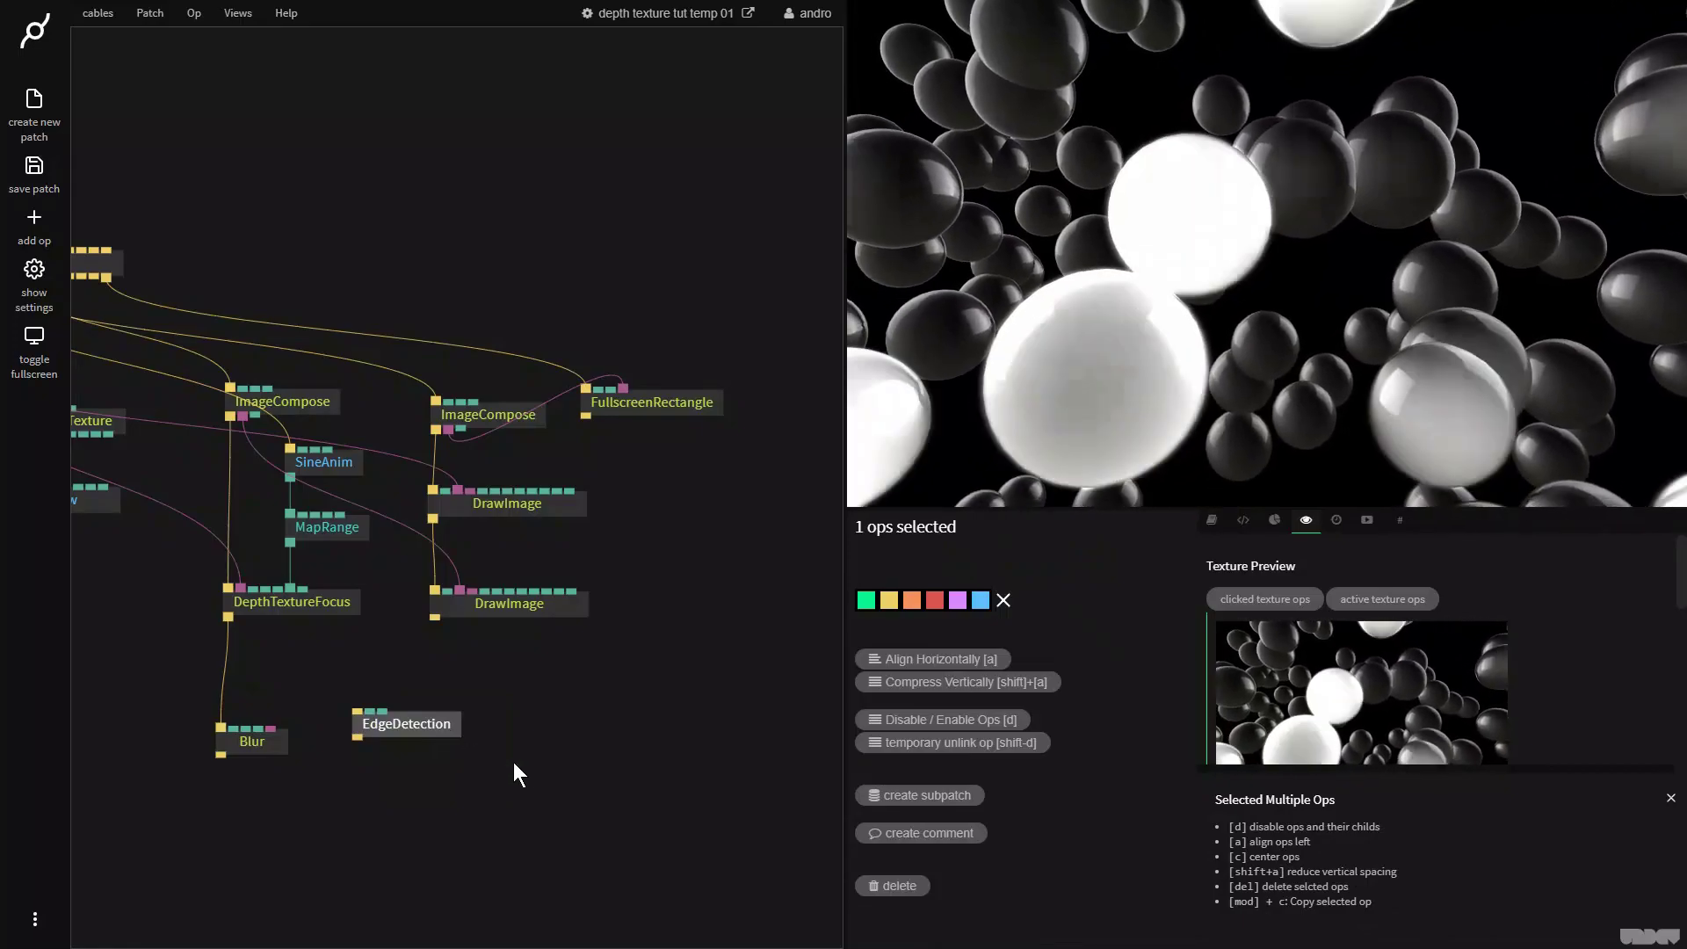
Delete the selected EdgeDetection op and zoom out over the patch.
key("Delete")
scroll(466, 729, "down", 2)
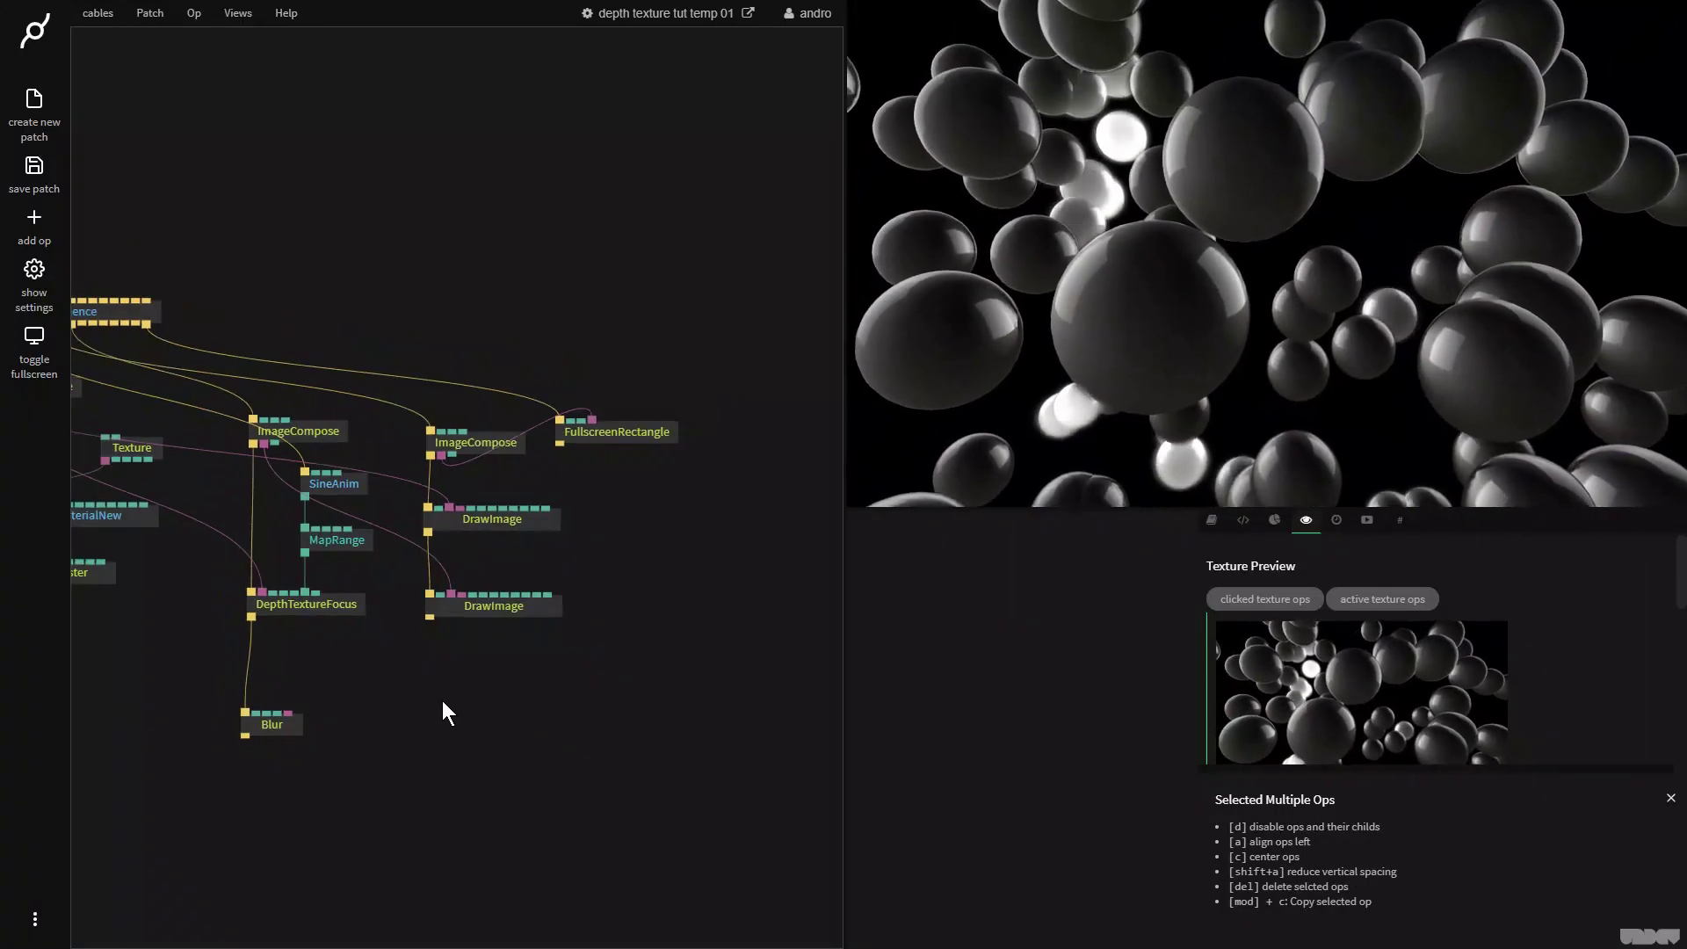
left_click_drag(445, 709, 635, 813)
scroll(635, 808, "down", 2)
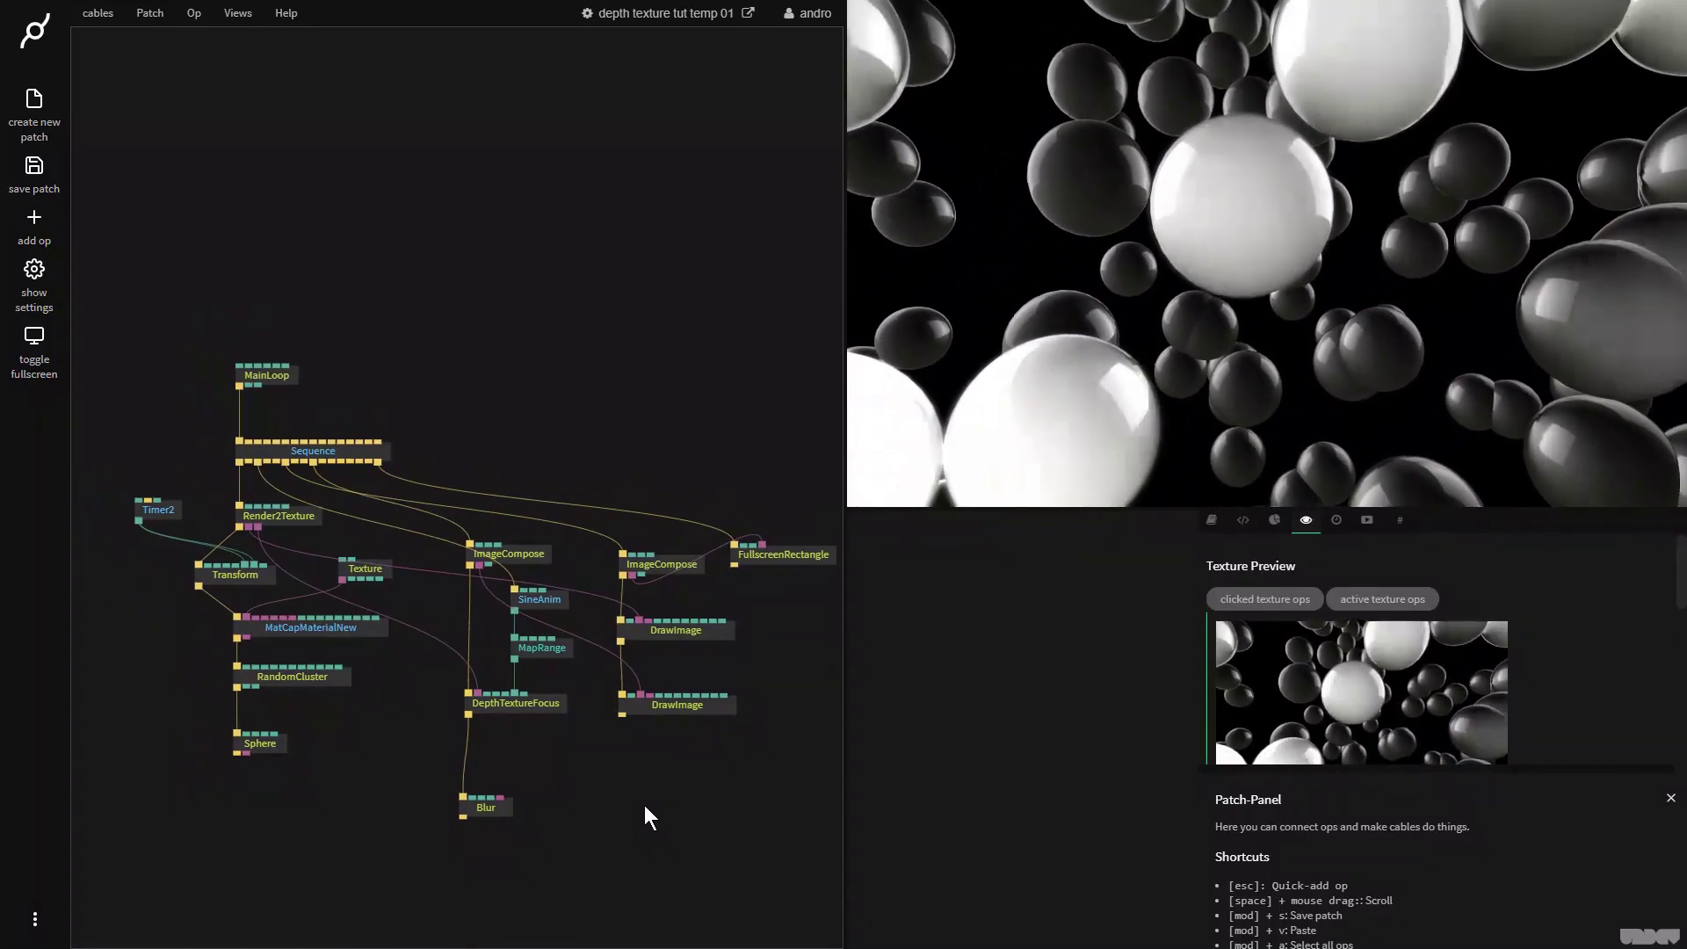
left_click_drag(668, 807, 645, 807)
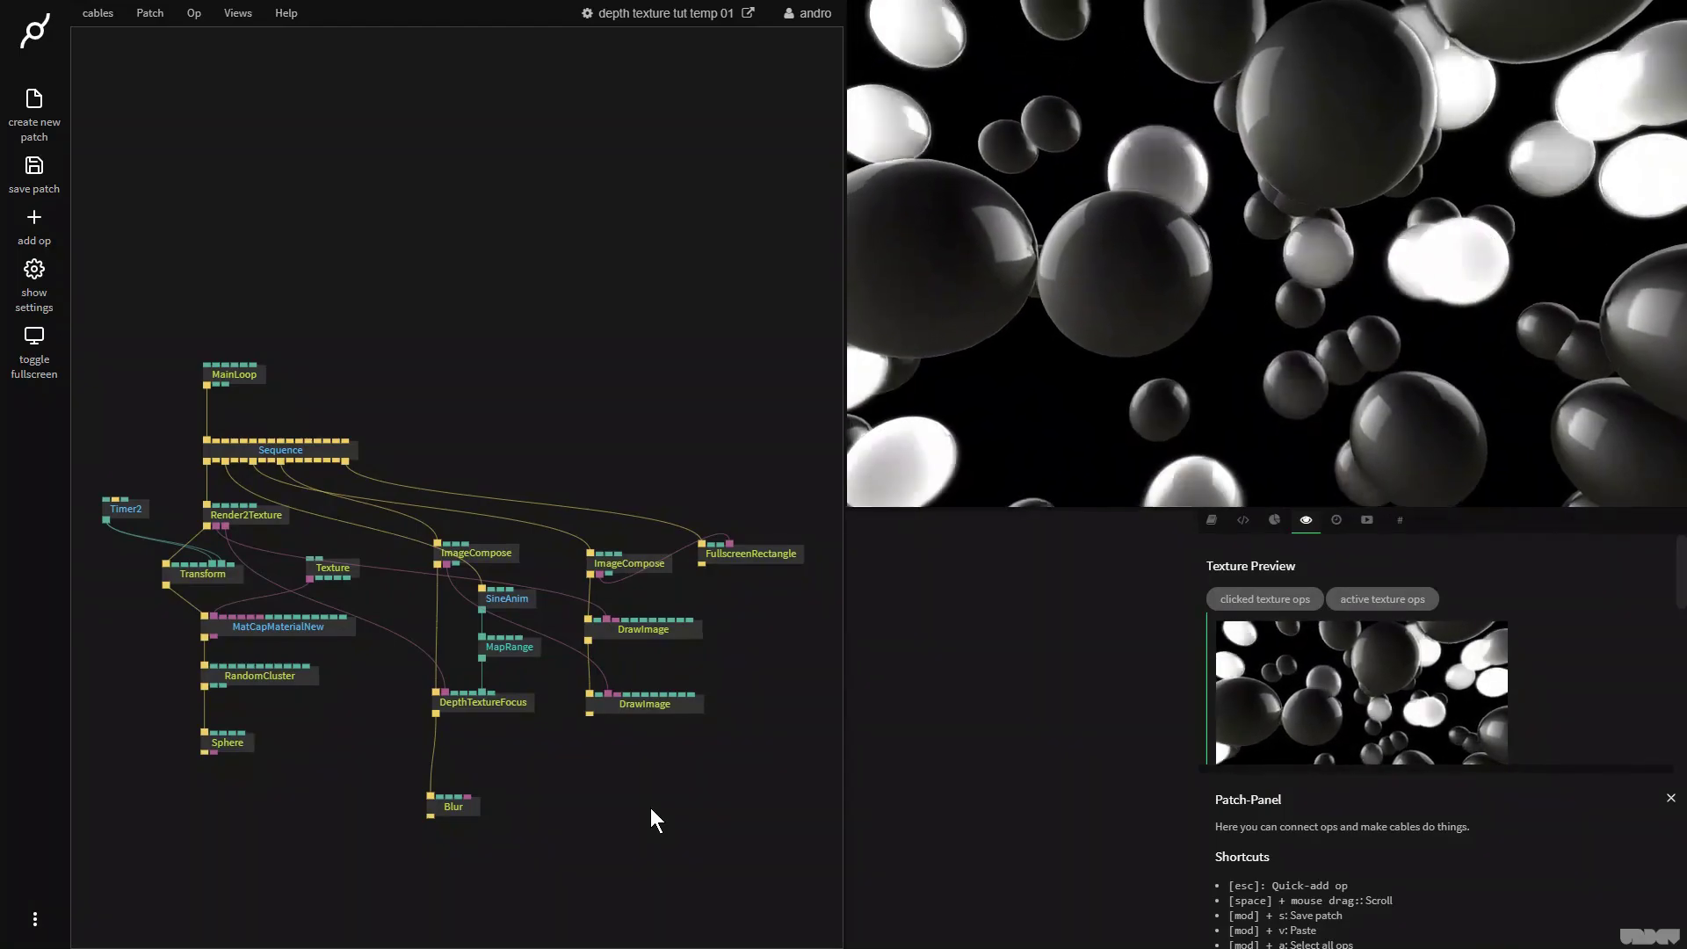